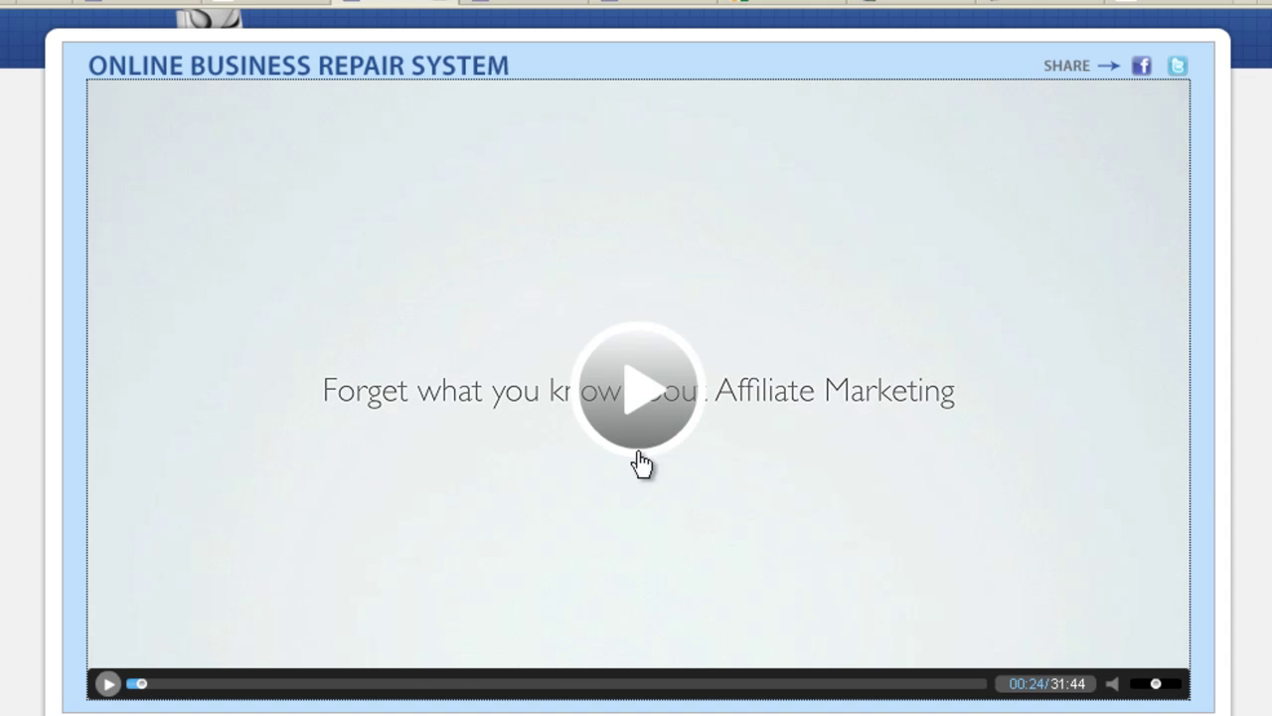
Step: Play the affiliate marketing sales video, resuming it until it reaches about 01:18
{"action": "left_click", "coordinate": [637, 392]}
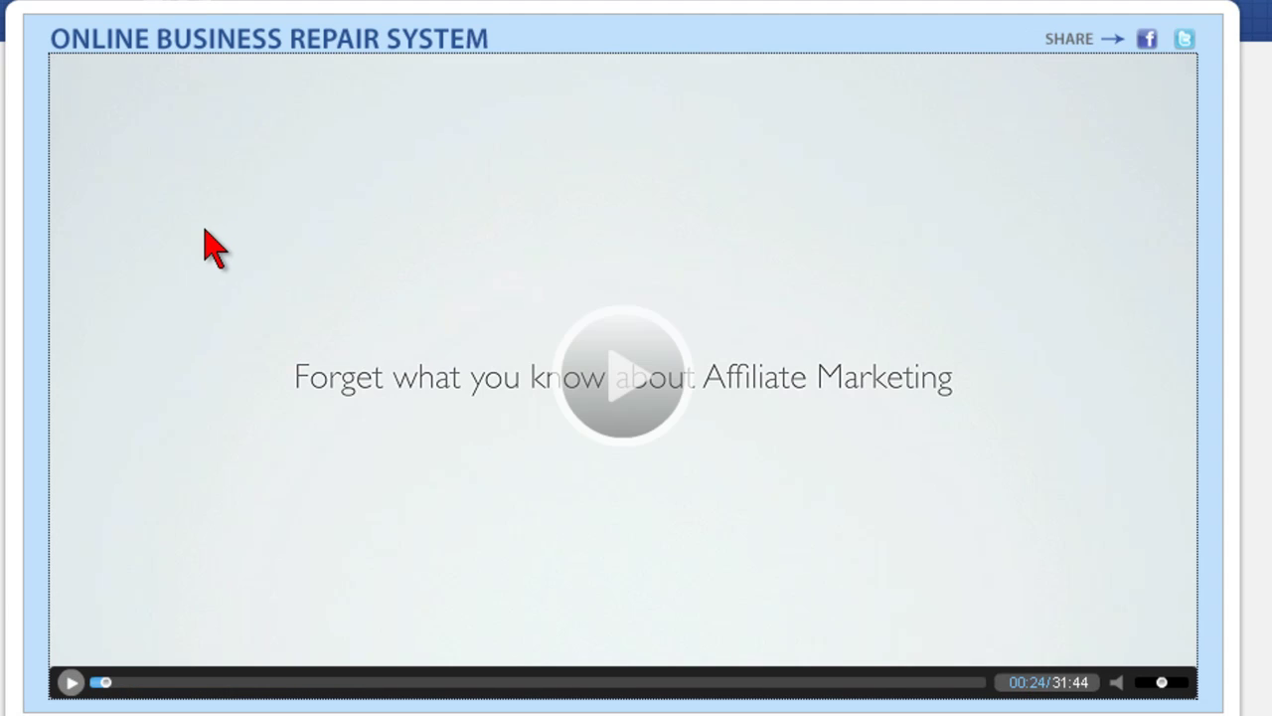
{"action": "left_click", "coordinate": [624, 390]}
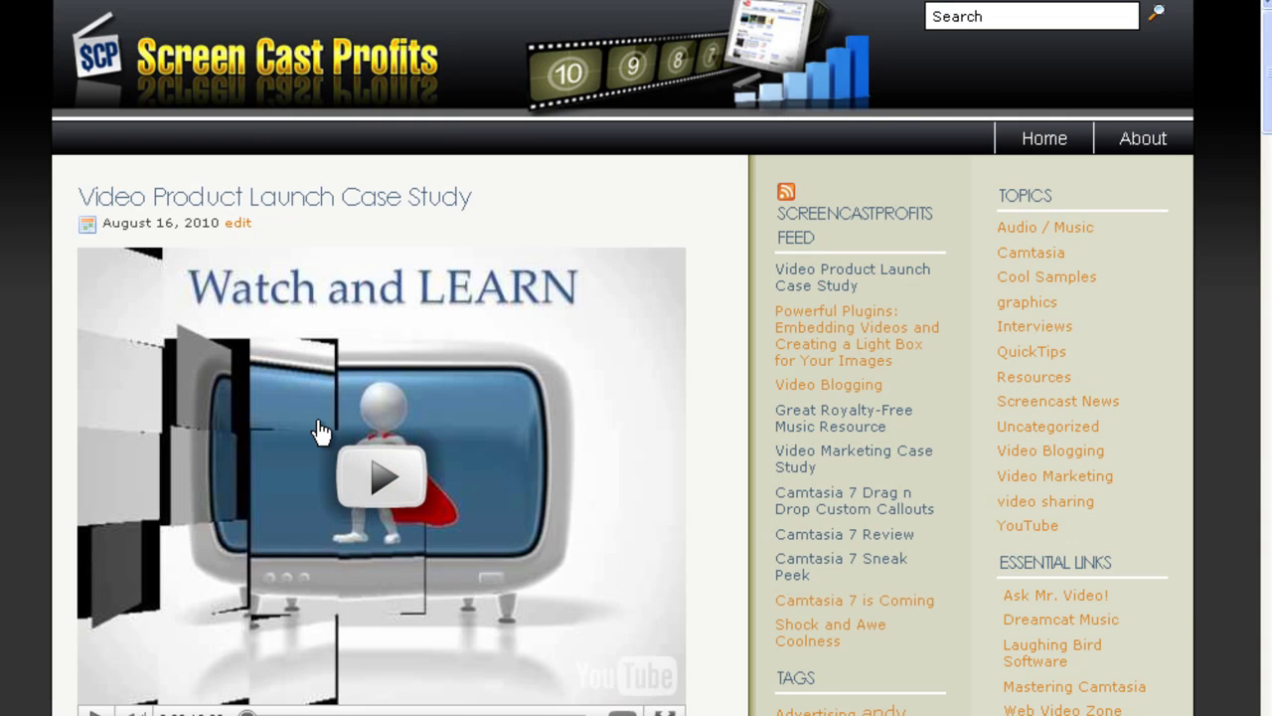
Step: Scroll the blog post down to the reader's question about widescreen PowerPoint slides
{"action": "scroll", "coordinate": [1263, 587], "scroll_direction": "down", "scroll_amount": 15}
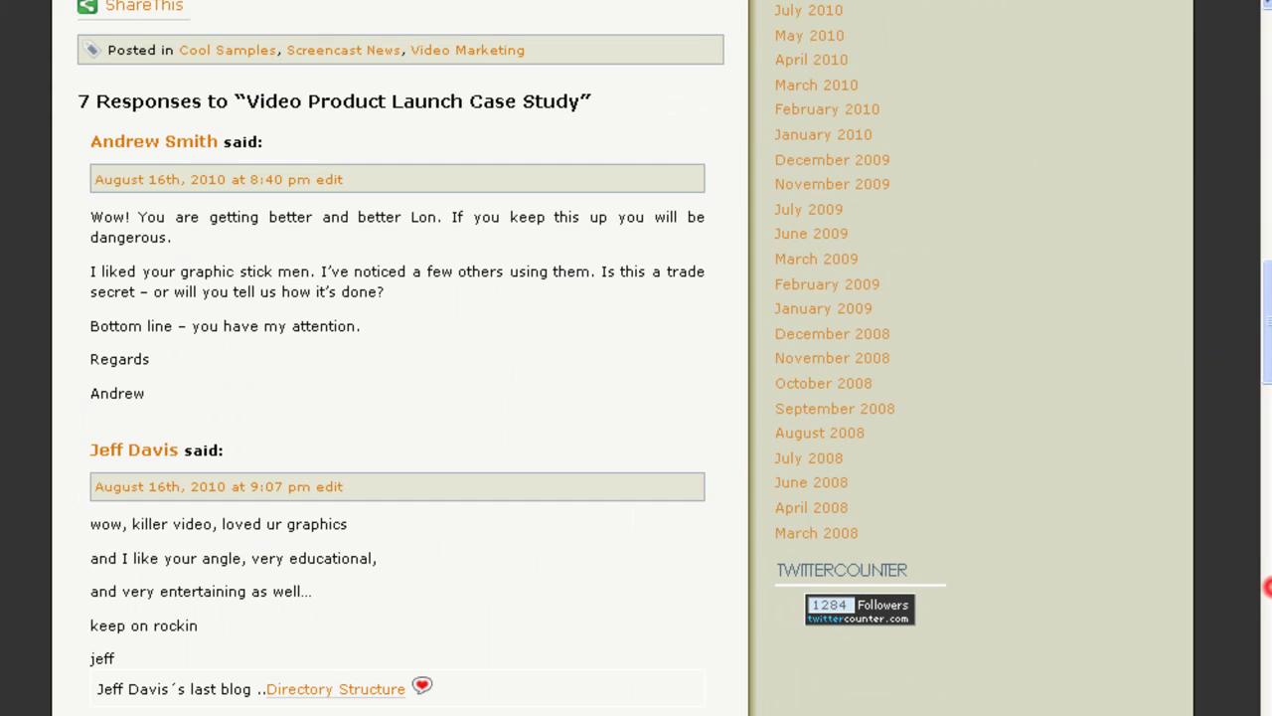
{"action": "scroll", "coordinate": [1098, 681], "scroll_direction": "down", "scroll_amount": 5}
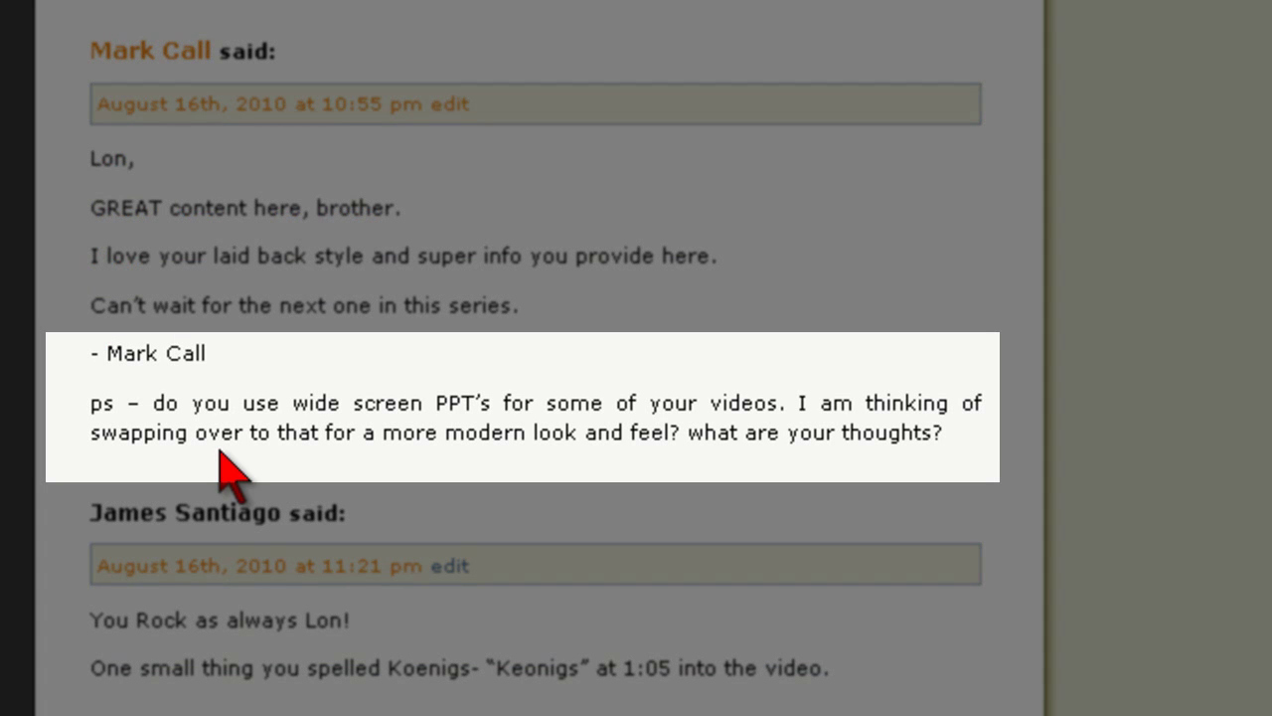
{"action": "left_click", "coordinate": [675, 461]}
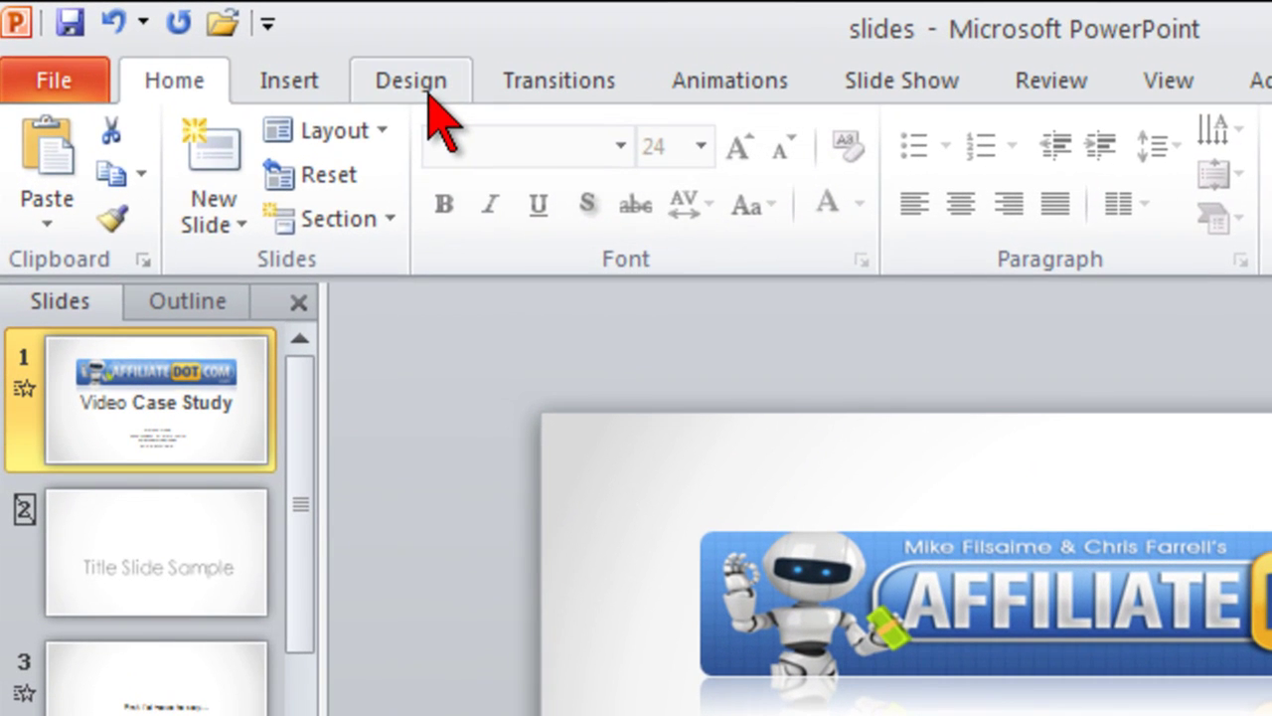
Step: Check in Page Setup that slides are On-screen Show (16:9), 10 × 5.63 inches, landscape
{"action": "left_click", "coordinate": [423, 88]}
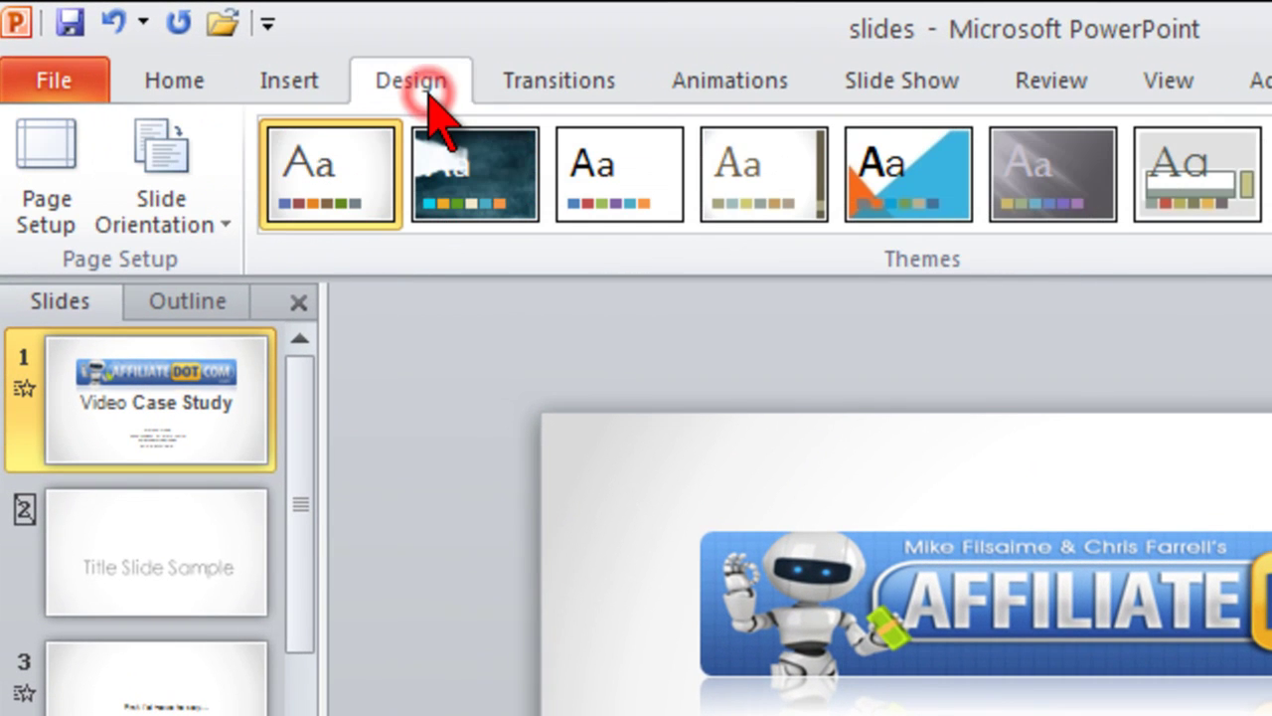
{"action": "left_click", "coordinate": [62, 226]}
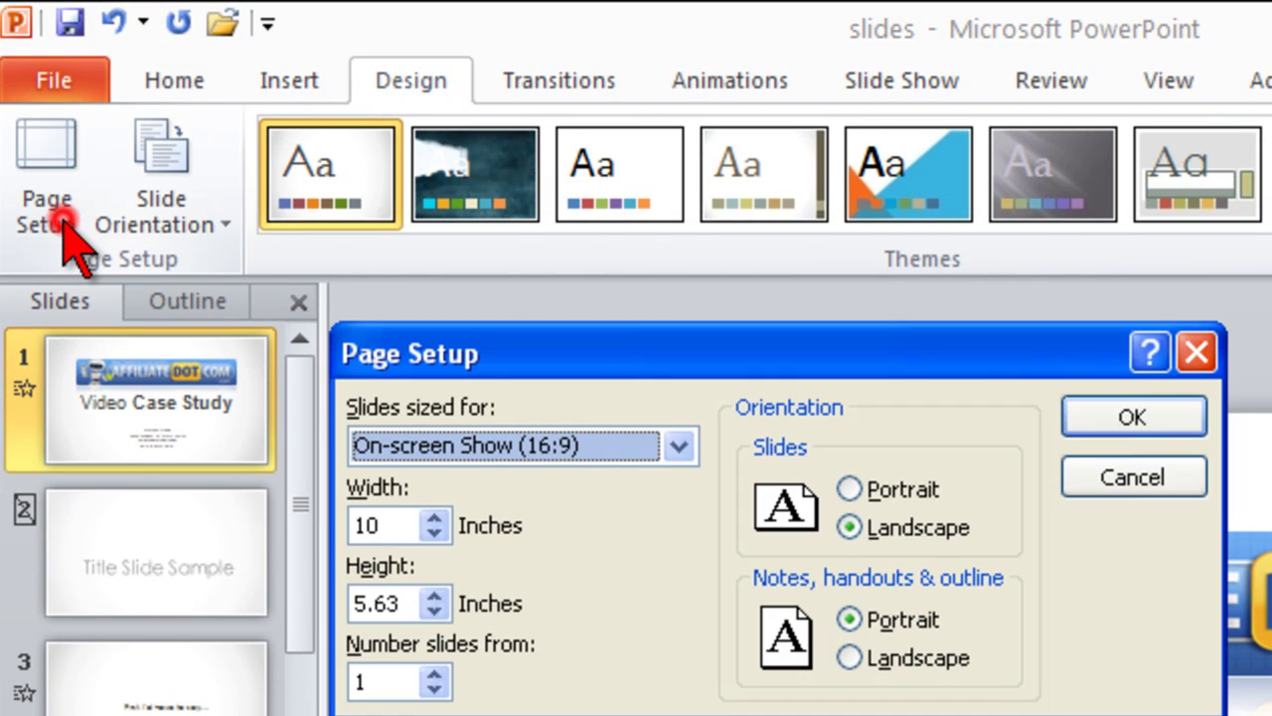
{"action": "left_click", "coordinate": [680, 446]}
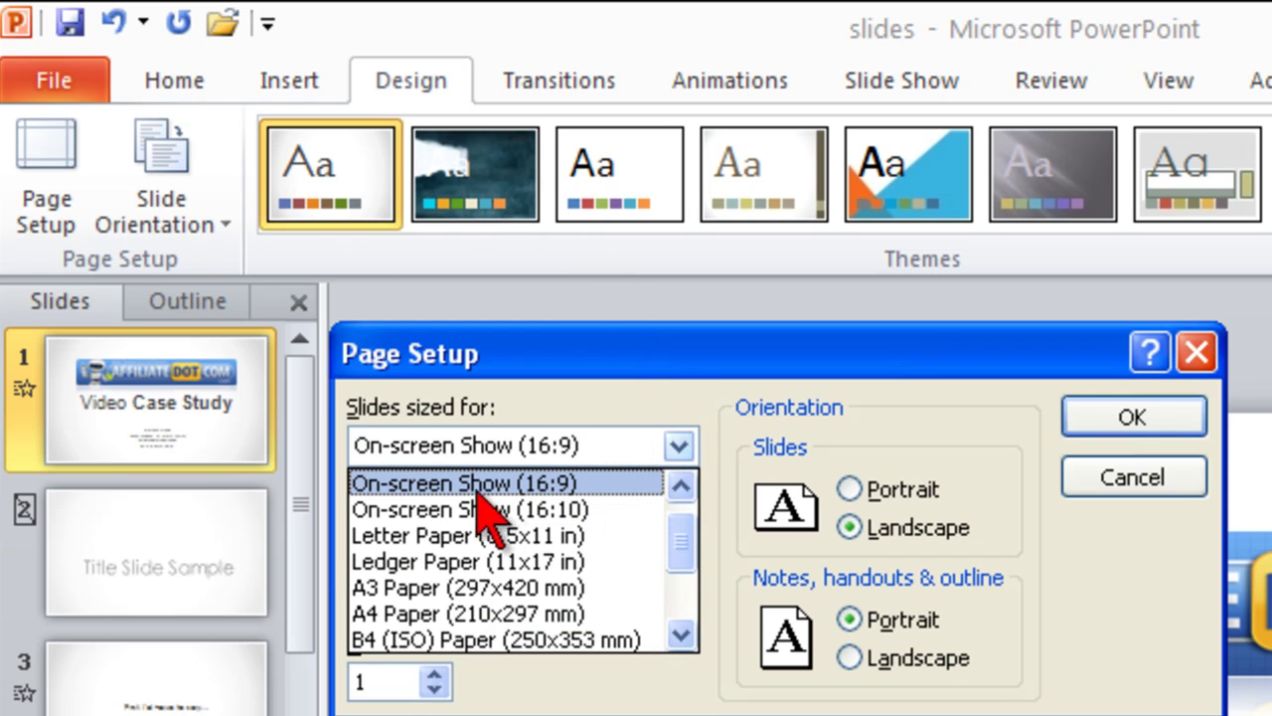
{"action": "left_click", "coordinate": [418, 485]}
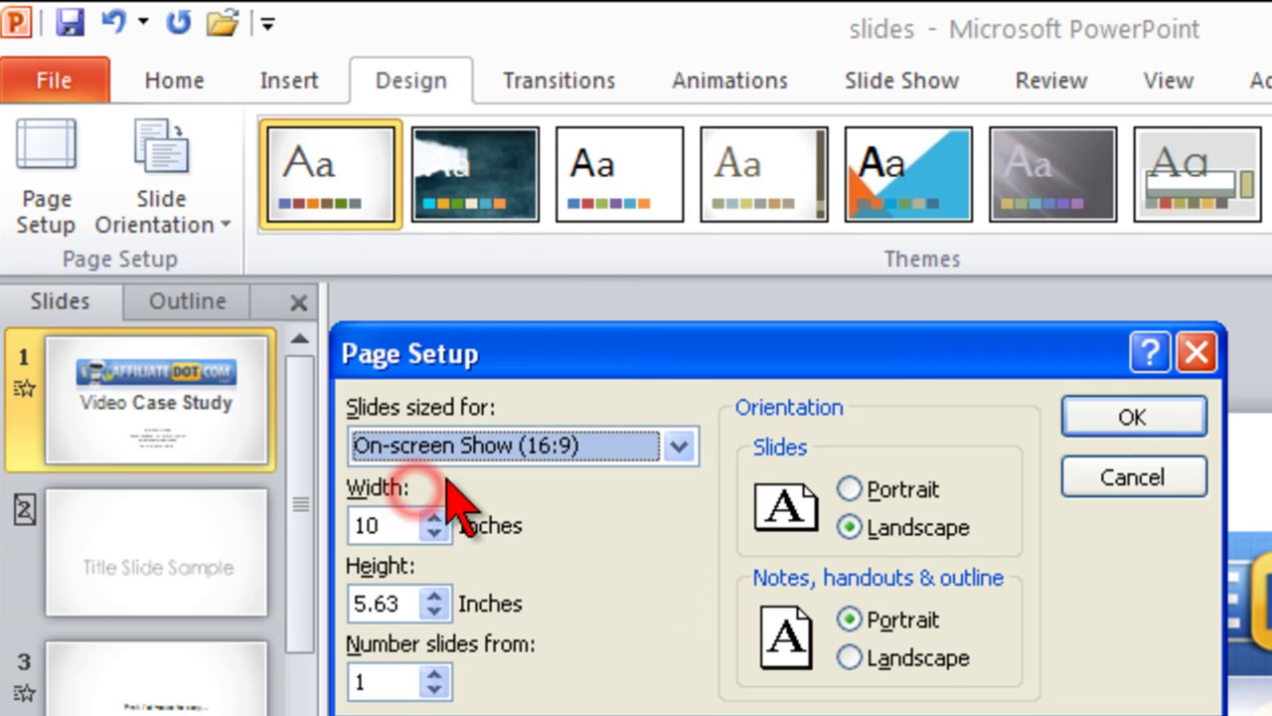
{"action": "left_click", "coordinate": [593, 488]}
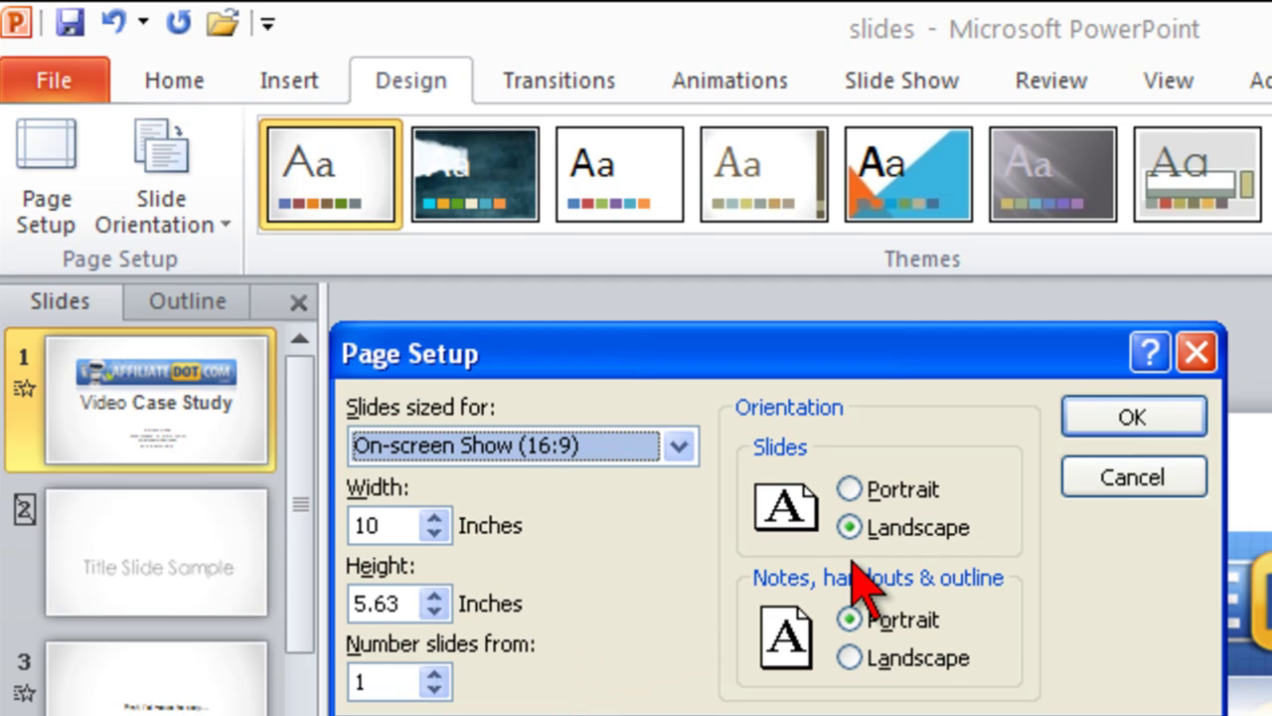
{"action": "left_click", "coordinate": [883, 527]}
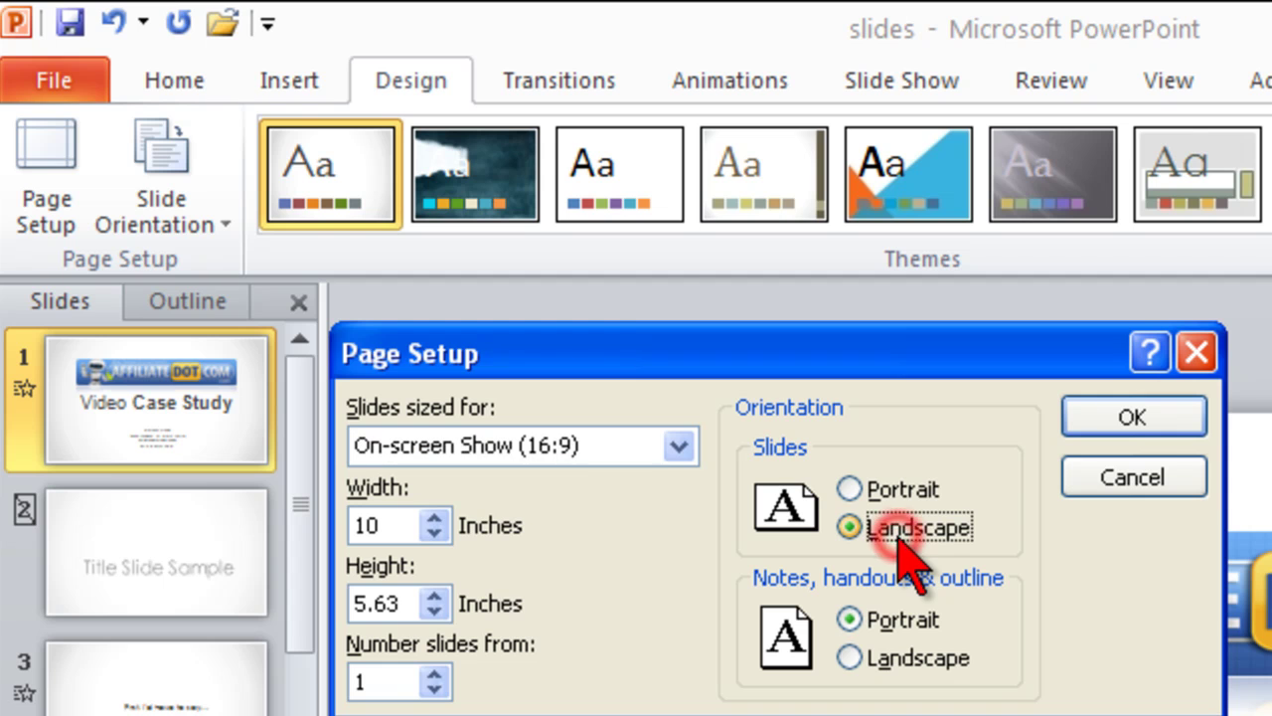
Step: Confirm the widescreen slide size and replay the Online Business Repair System video from 00:25
{"action": "left_click", "coordinate": [1192, 430]}
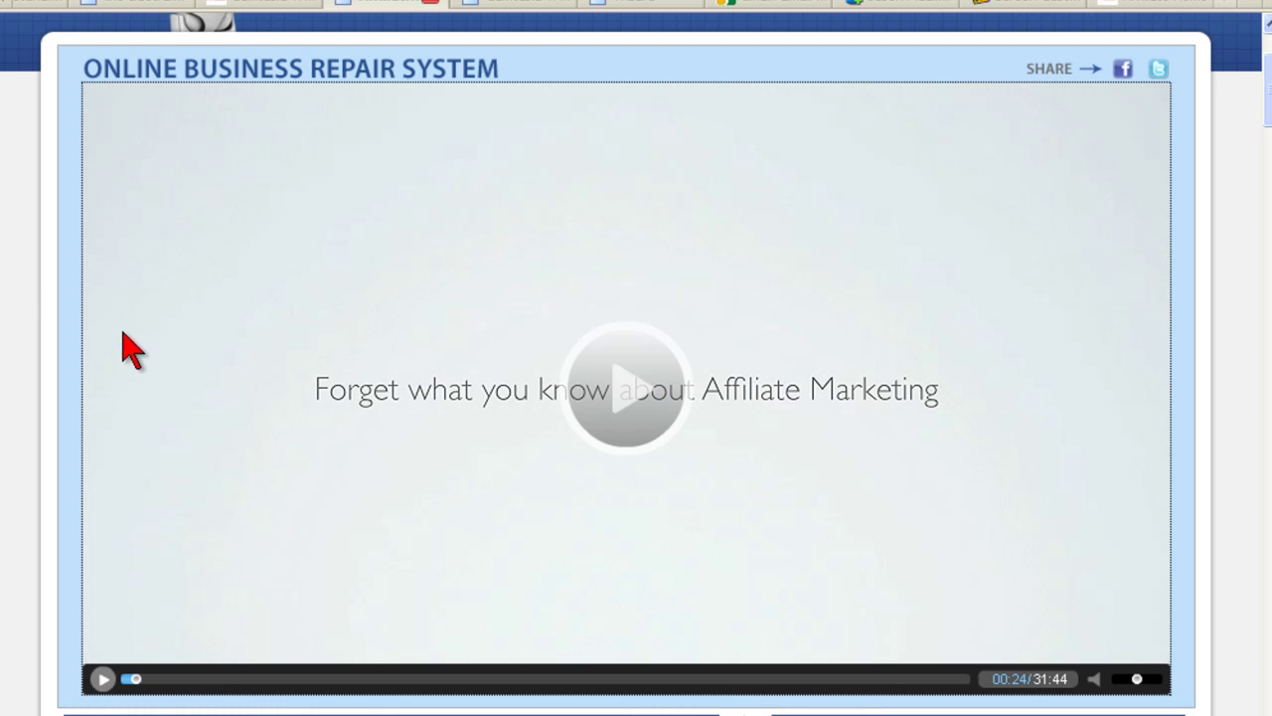
{"action": "left_click", "coordinate": [630, 398]}
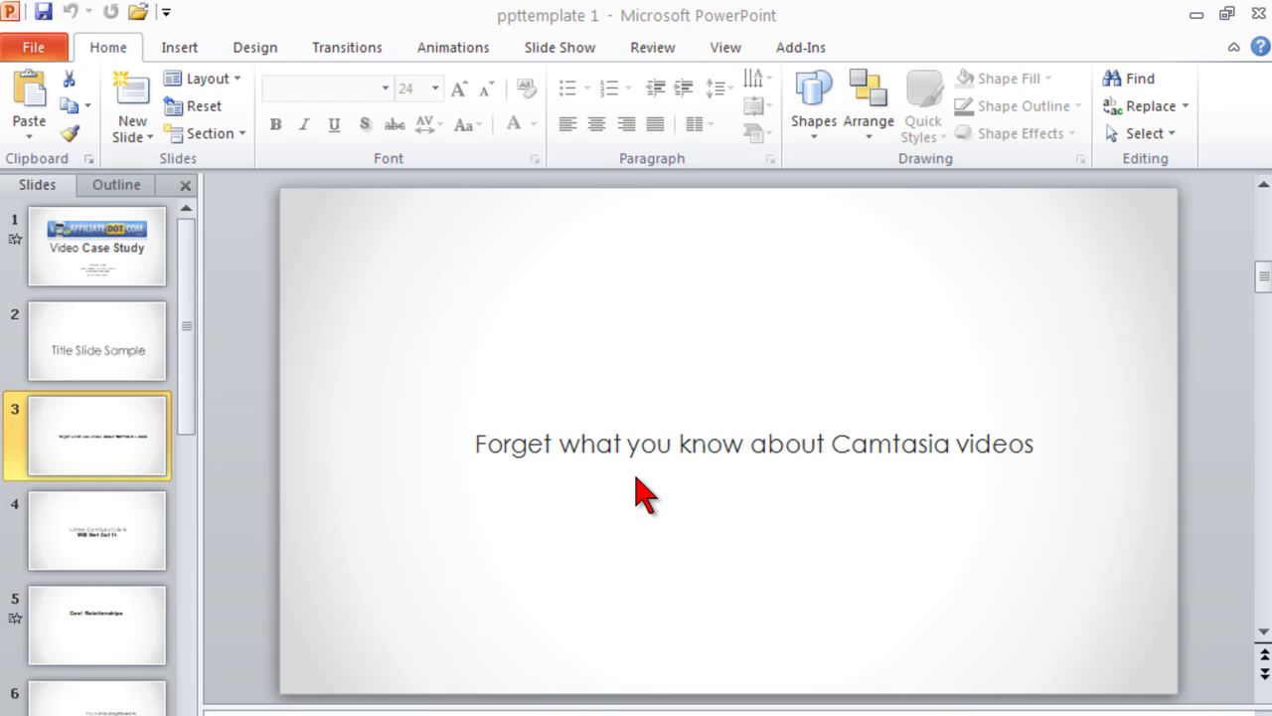
Step: On slide 4, check the fonts of 'Lame' (Century Gothic) and 'Not' (Arial Black)
{"action": "left_click", "coordinate": [550, 537]}
{"action": "left_click", "coordinate": [159, 547]}
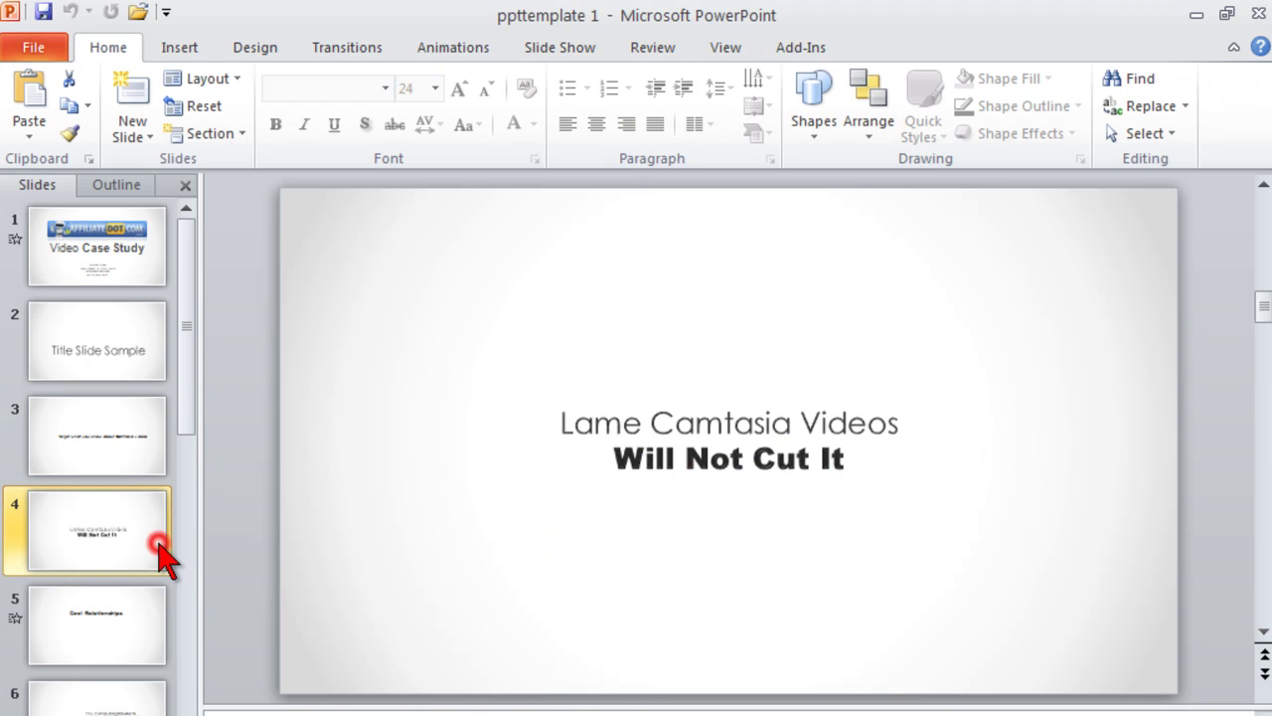
{"action": "left_click", "coordinate": [592, 423]}
{"action": "double_click", "coordinate": [591, 422]}
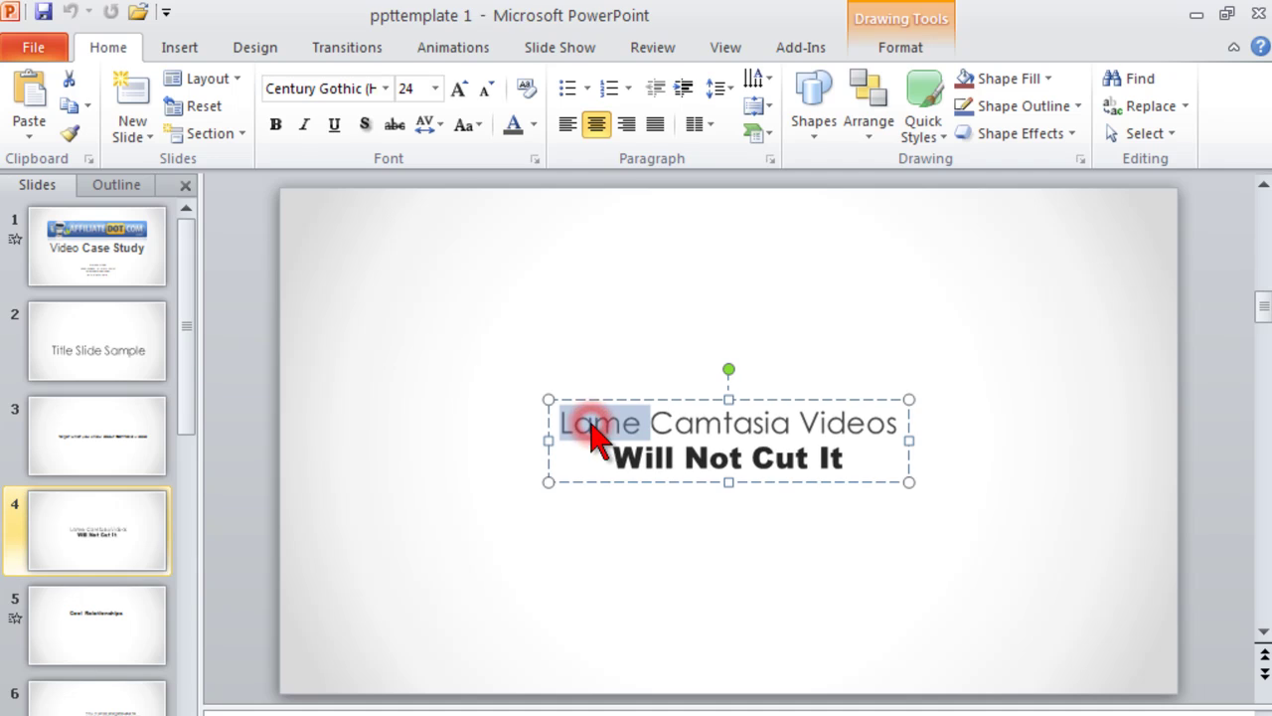
{"action": "left_click", "coordinate": [659, 356]}
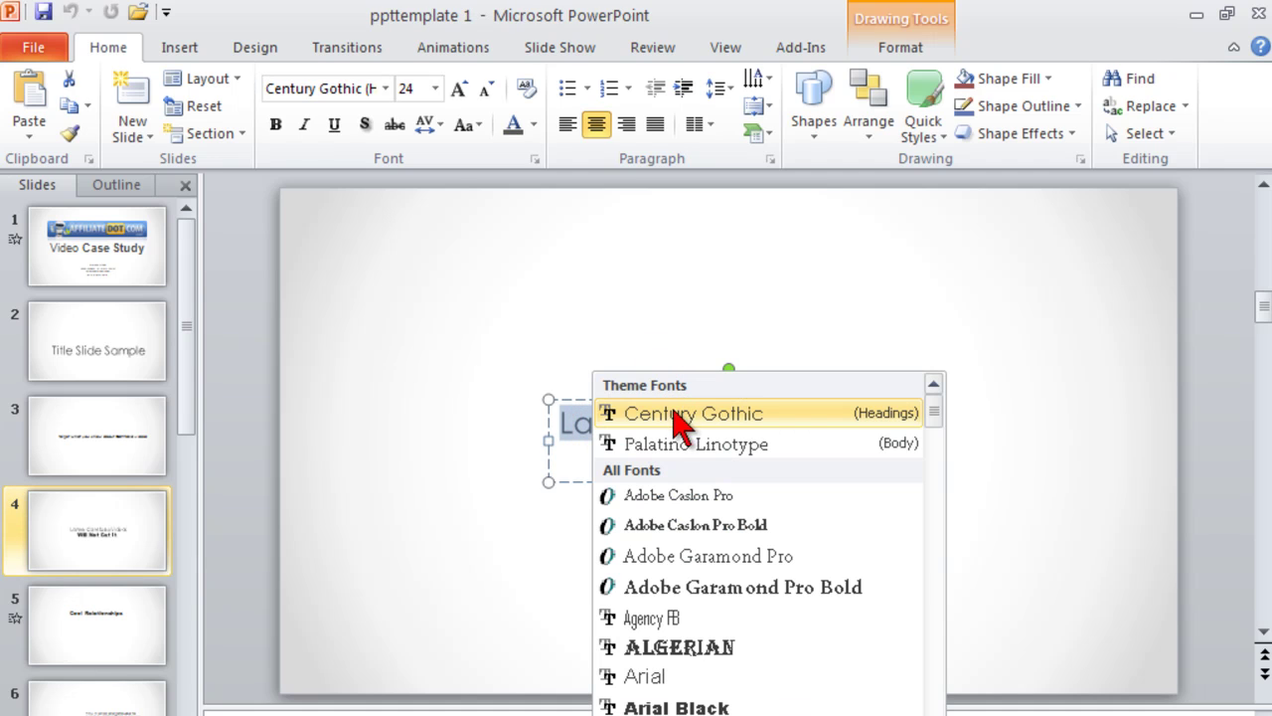
{"action": "left_click", "coordinate": [776, 413]}
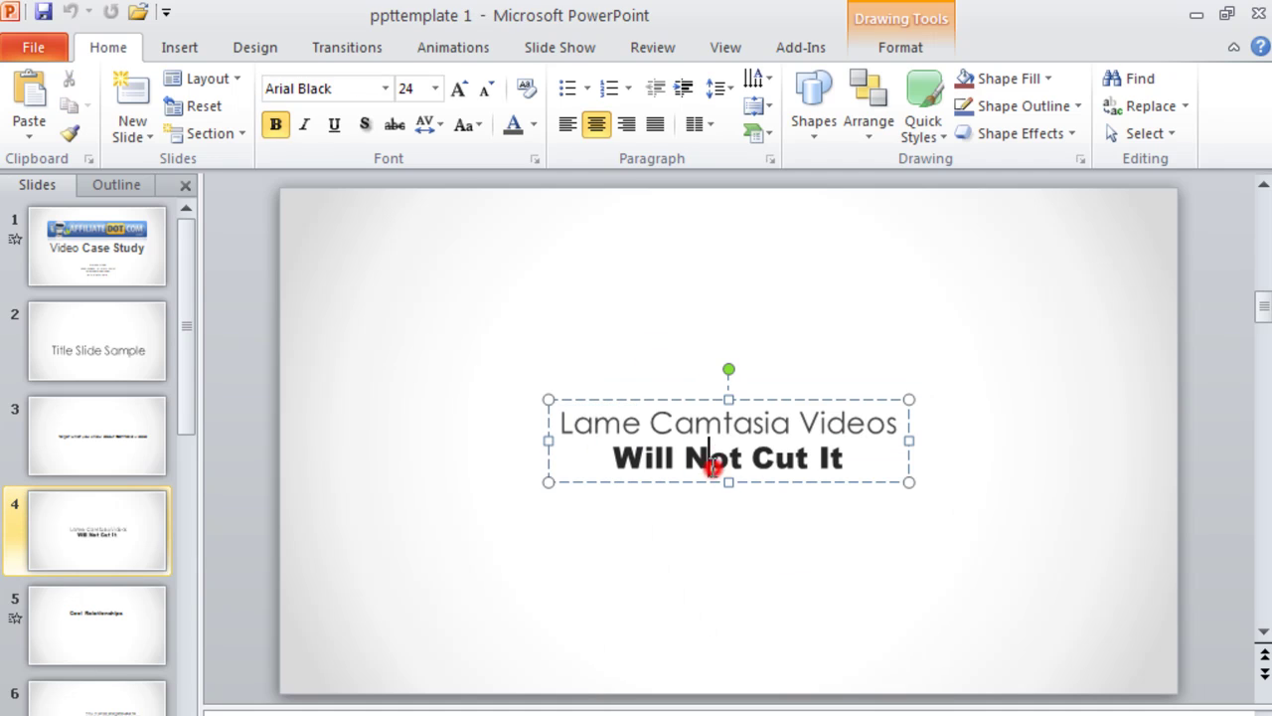
{"action": "double_click", "coordinate": [714, 463]}
{"action": "left_click", "coordinate": [785, 407]}
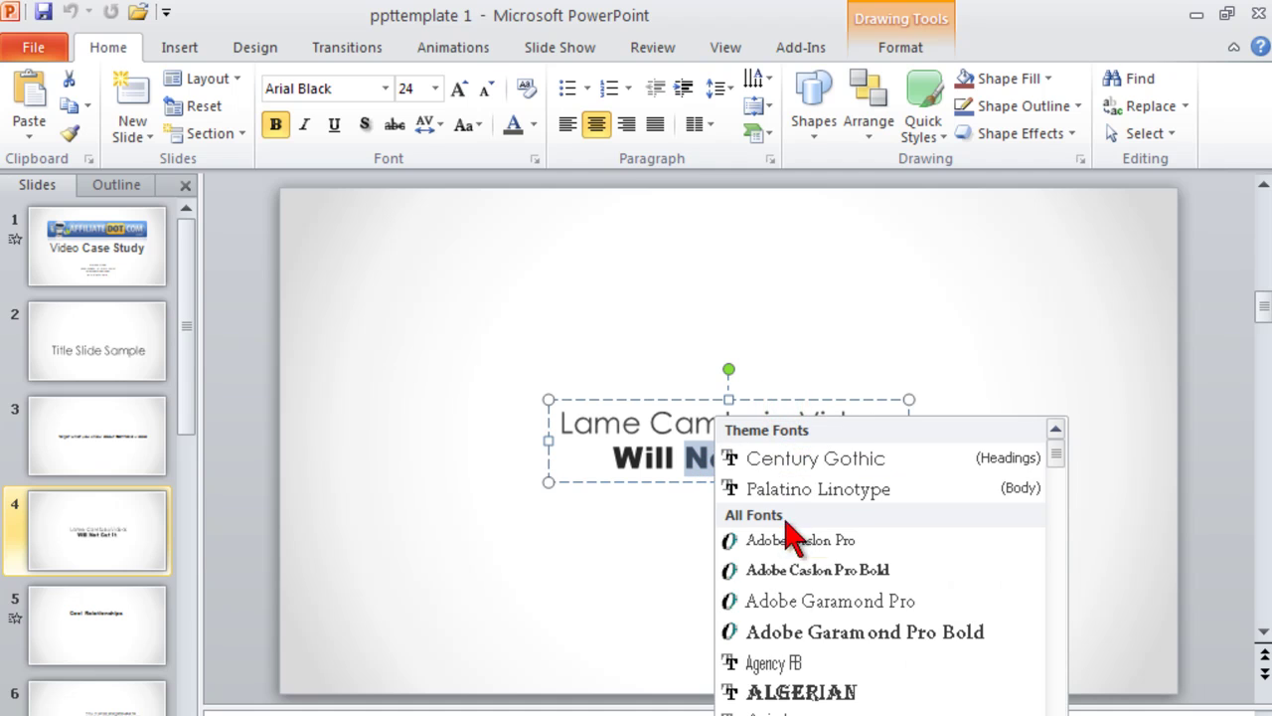
{"action": "key", "text": "Escape"}
{"action": "left_click", "coordinate": [776, 629]}
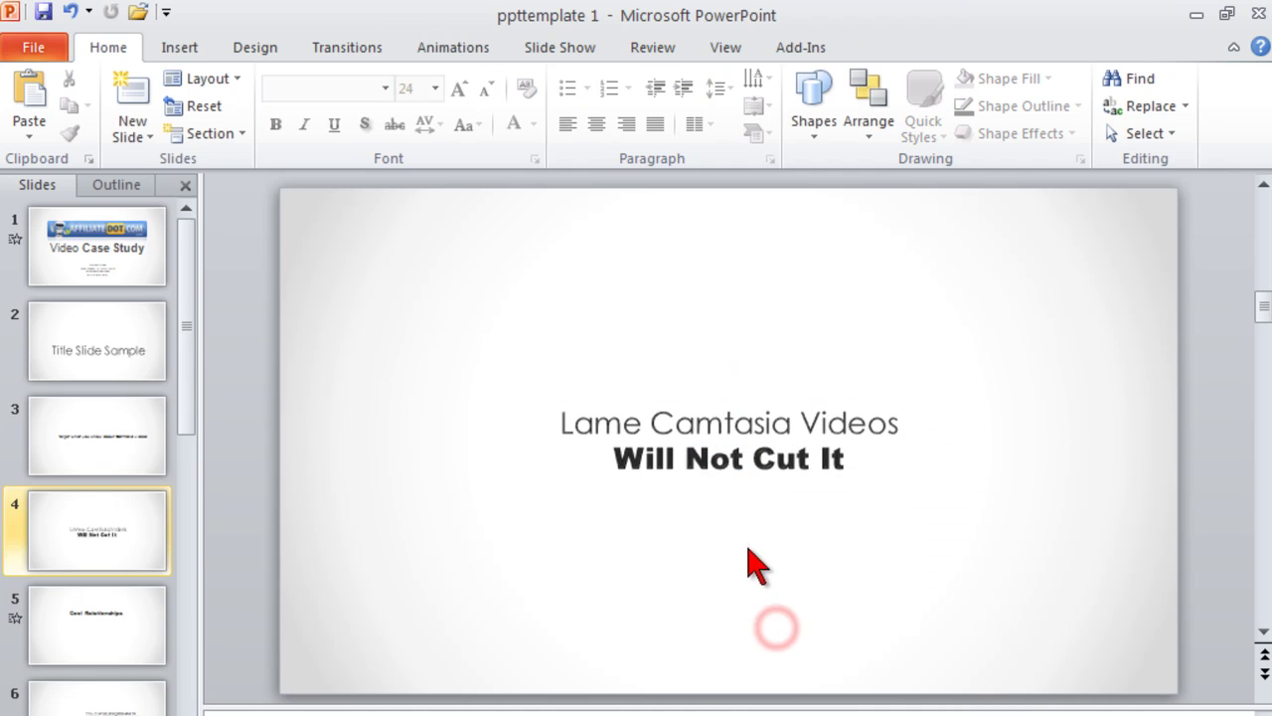
Step: Apply a bevel text effect to the line 'Will Not Cut It'
{"action": "left_click", "coordinate": [842, 458]}
{"action": "mouse_move", "coordinate": [844, 458]}
{"action": "left_mouse_down"}
{"action": "mouse_move", "coordinate": [893, 459]}
{"action": "mouse_move", "coordinate": [614, 459]}
{"action": "left_mouse_up"}
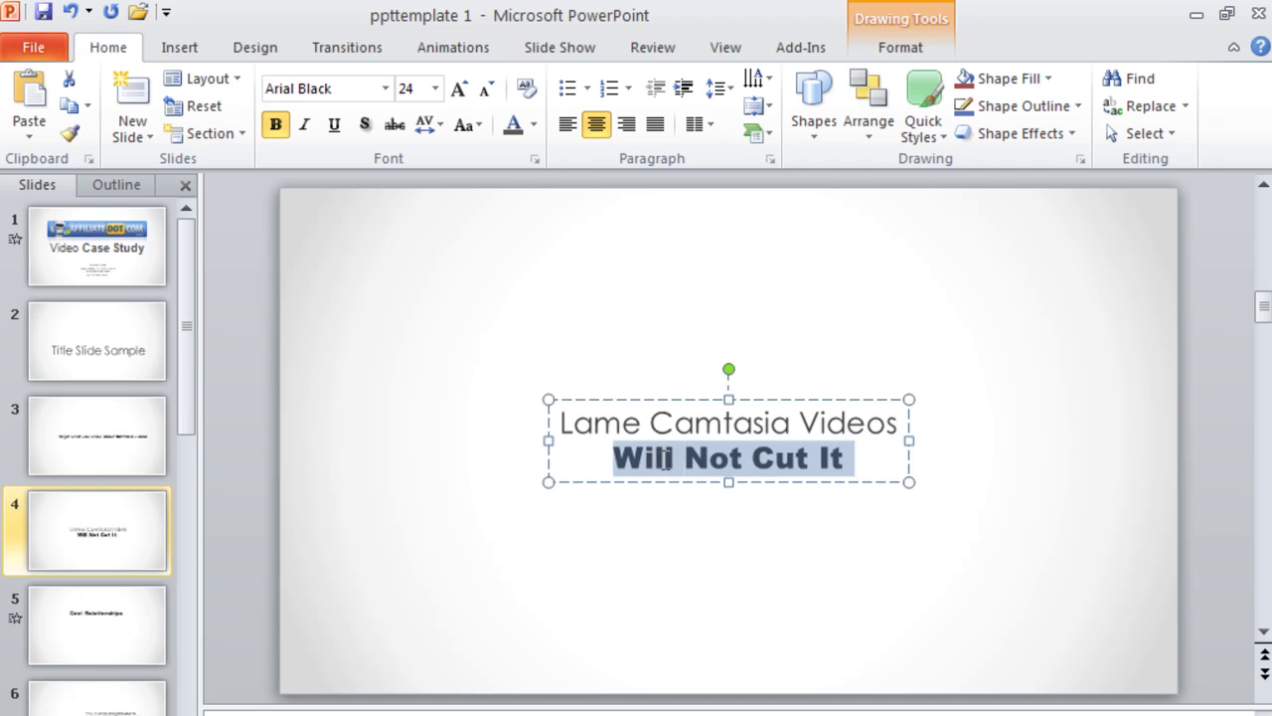
{"action": "left_click", "coordinate": [901, 46]}
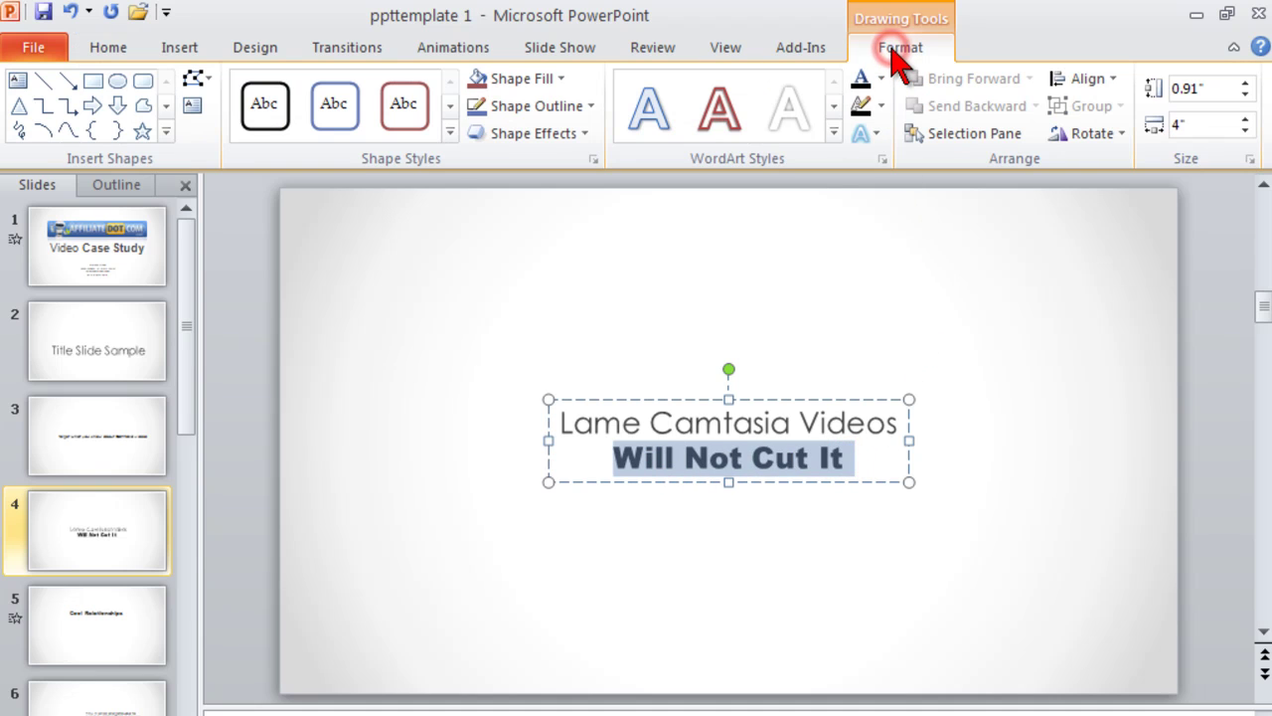
{"action": "left_click", "coordinate": [872, 135]}
{"action": "mouse_move", "coordinate": [882, 341]}
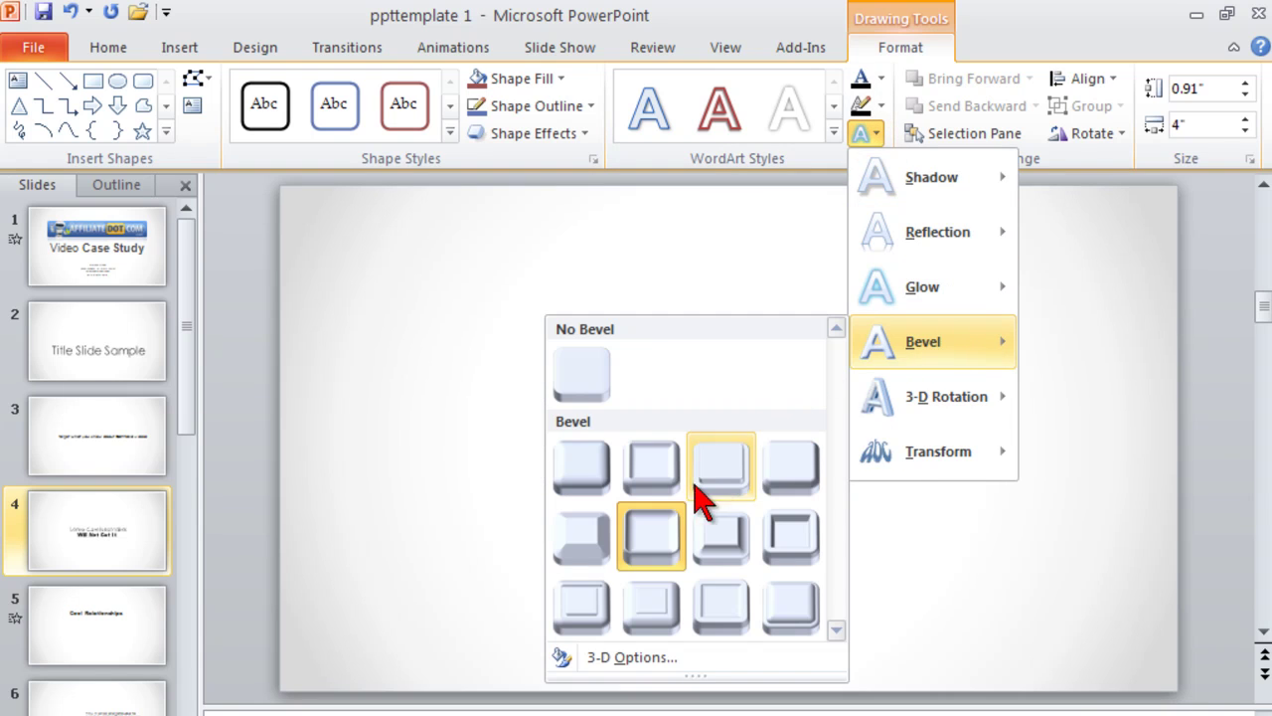
{"action": "left_click", "coordinate": [651, 544]}
{"action": "left_click", "coordinate": [929, 538]}
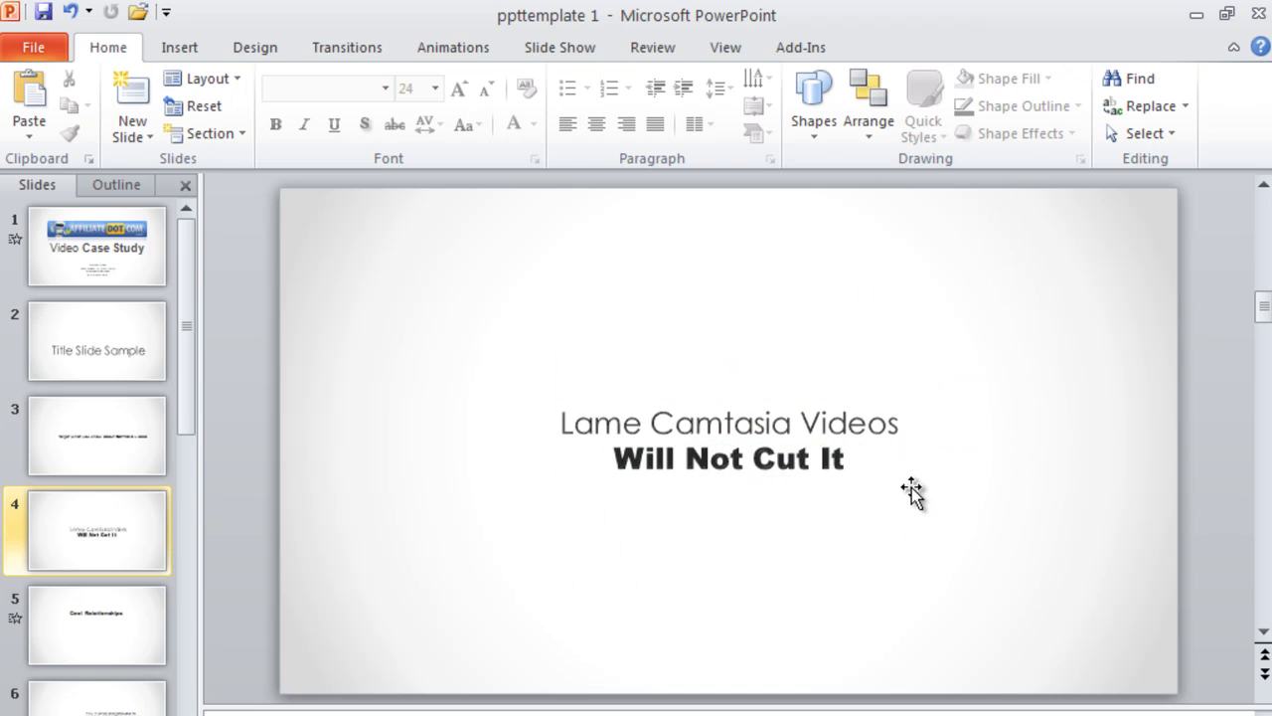
Step: On slide 5, centre the Cool Relationships title vertically, then nudge it up two steps
{"action": "left_click", "coordinate": [131, 652]}
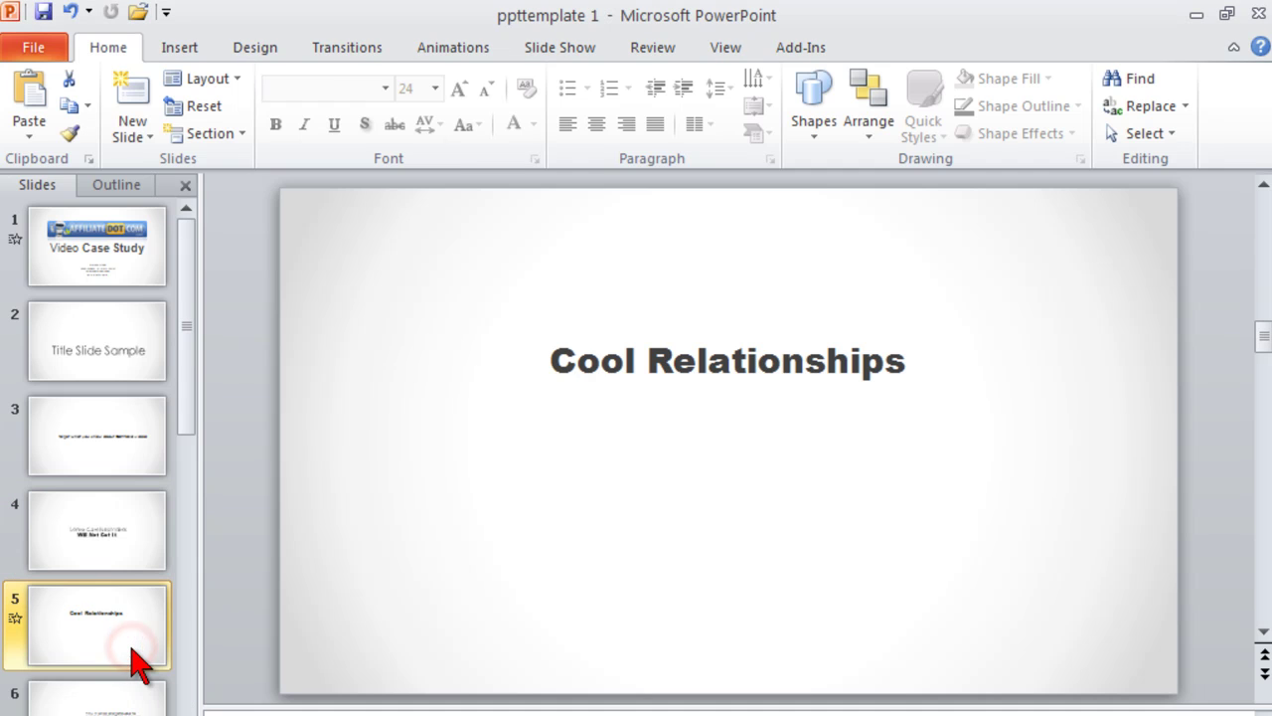
{"action": "left_click", "coordinate": [765, 415]}
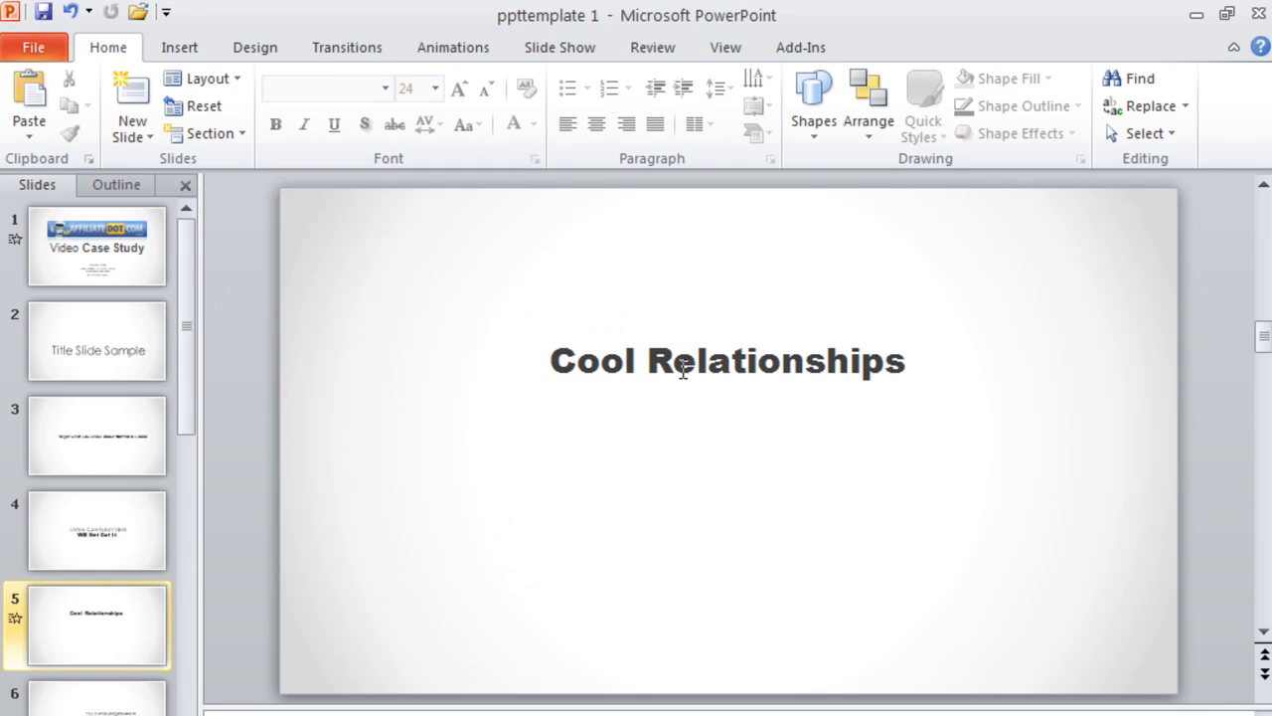
{"action": "left_click", "coordinate": [683, 370]}
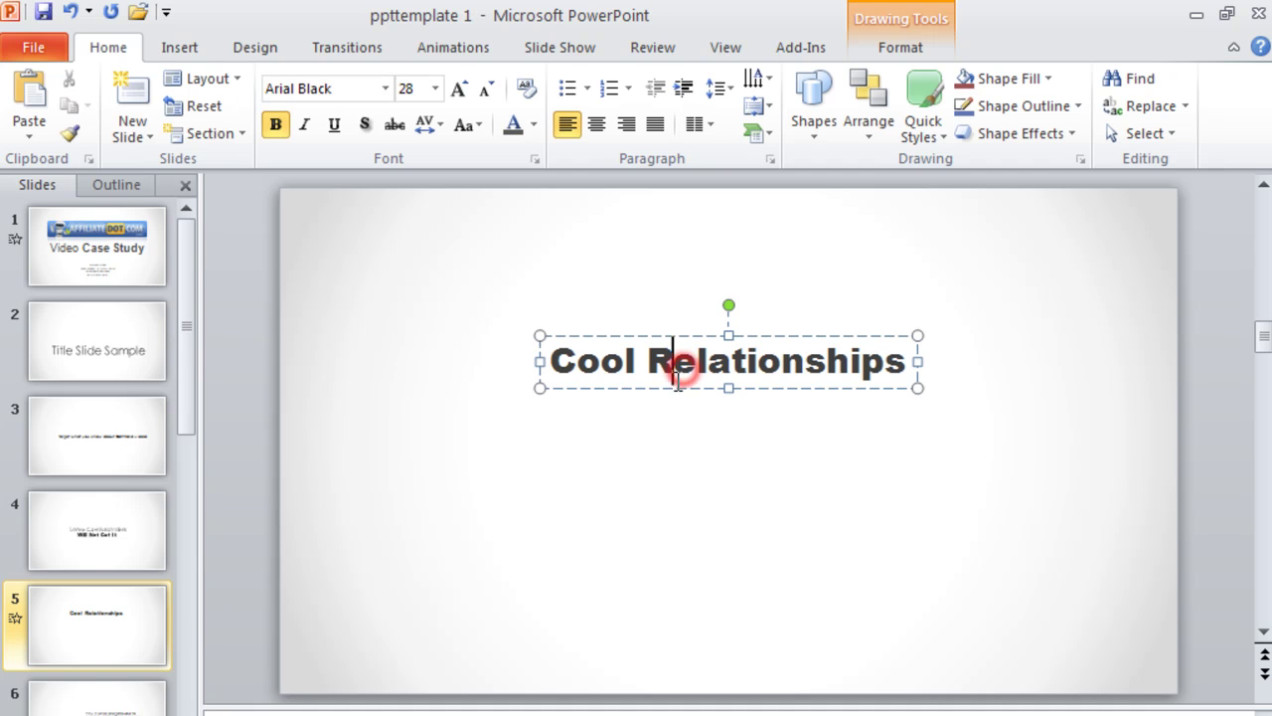
{"action": "left_click", "coordinate": [676, 386]}
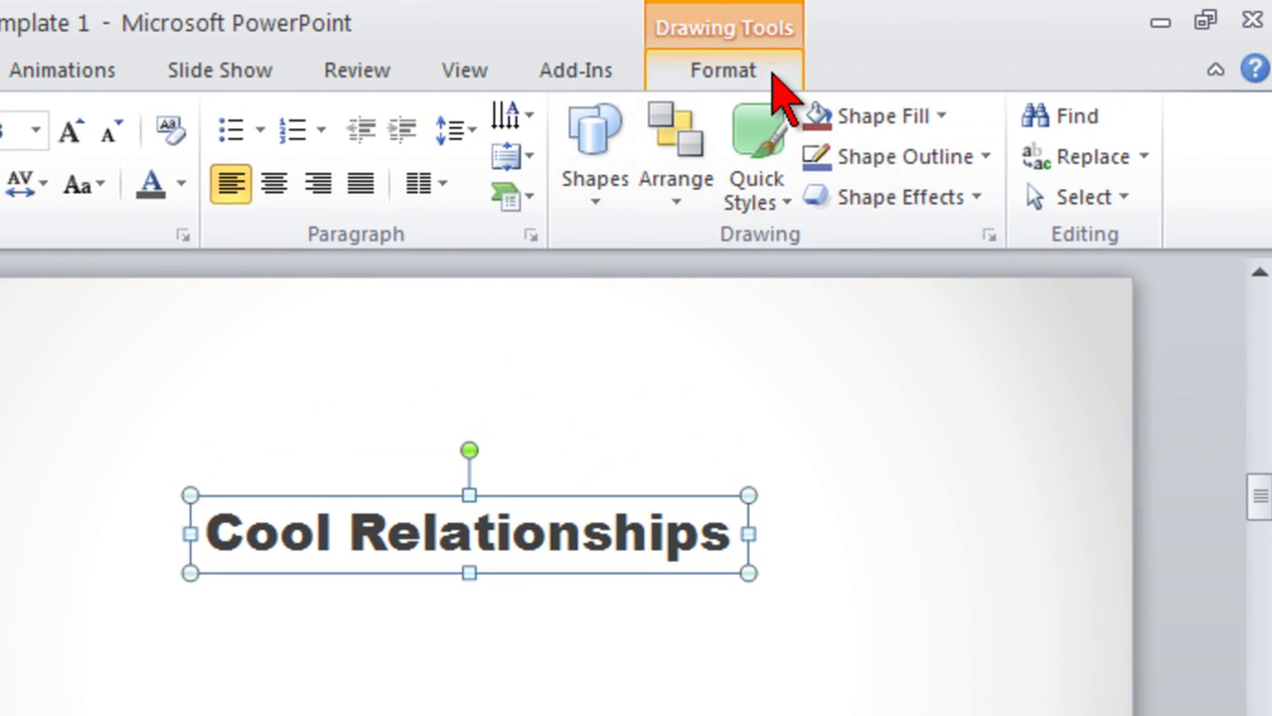
{"action": "left_click", "coordinate": [771, 63]}
{"action": "left_click", "coordinate": [1035, 114]}
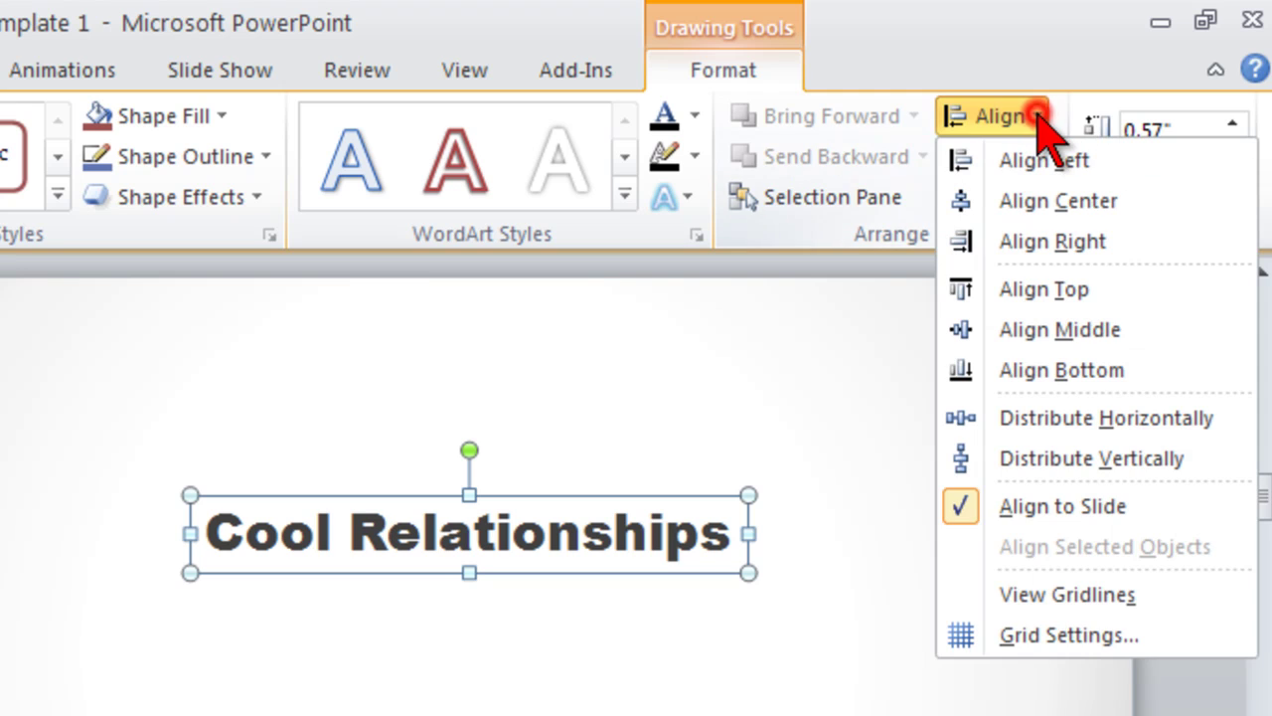
{"action": "left_click", "coordinate": [1081, 334]}
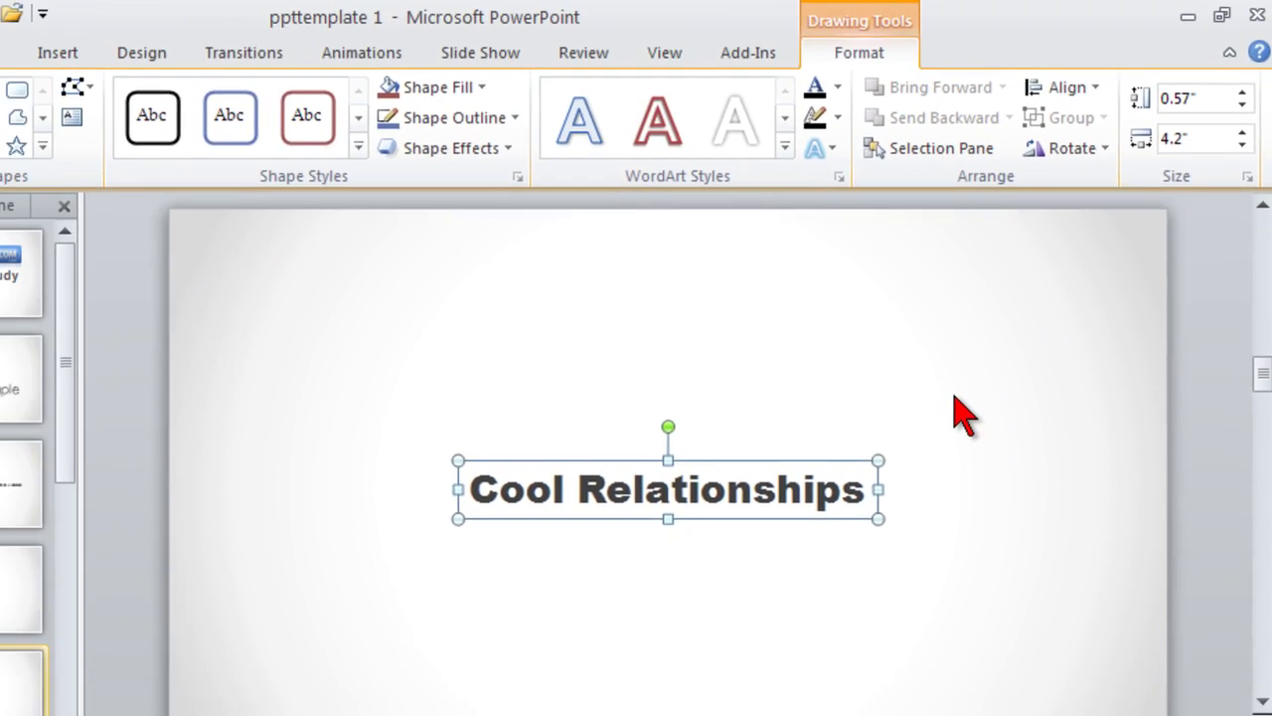
{"action": "key", "text": "Up"}
{"action": "key", "text": "Up"}
{"action": "key", "text": "Up"}
{"action": "key", "text": "Up"}
{"action": "key", "text": "Up"}
{"action": "key", "text": "Up"}
{"action": "key", "text": "Up"}
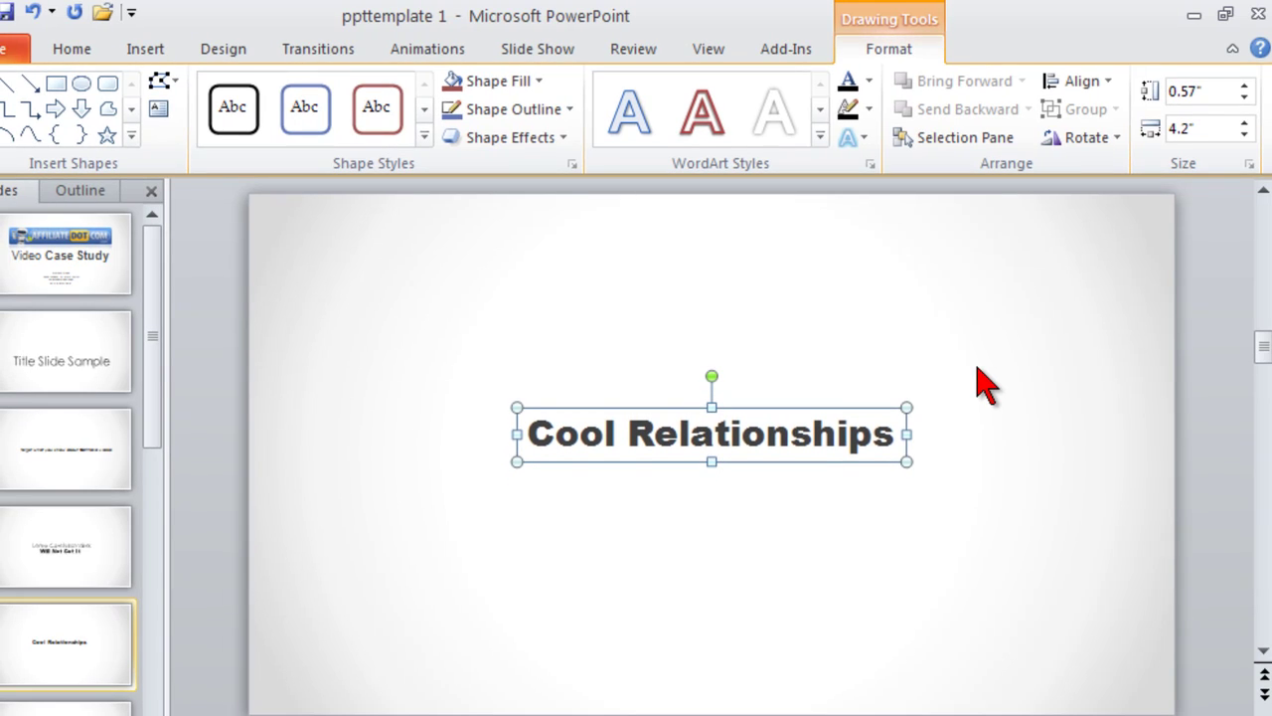
{"action": "key", "text": "Up"}
{"action": "key", "text": "Up"}
{"action": "key", "text": "Up"}
{"action": "key", "text": "Up"}
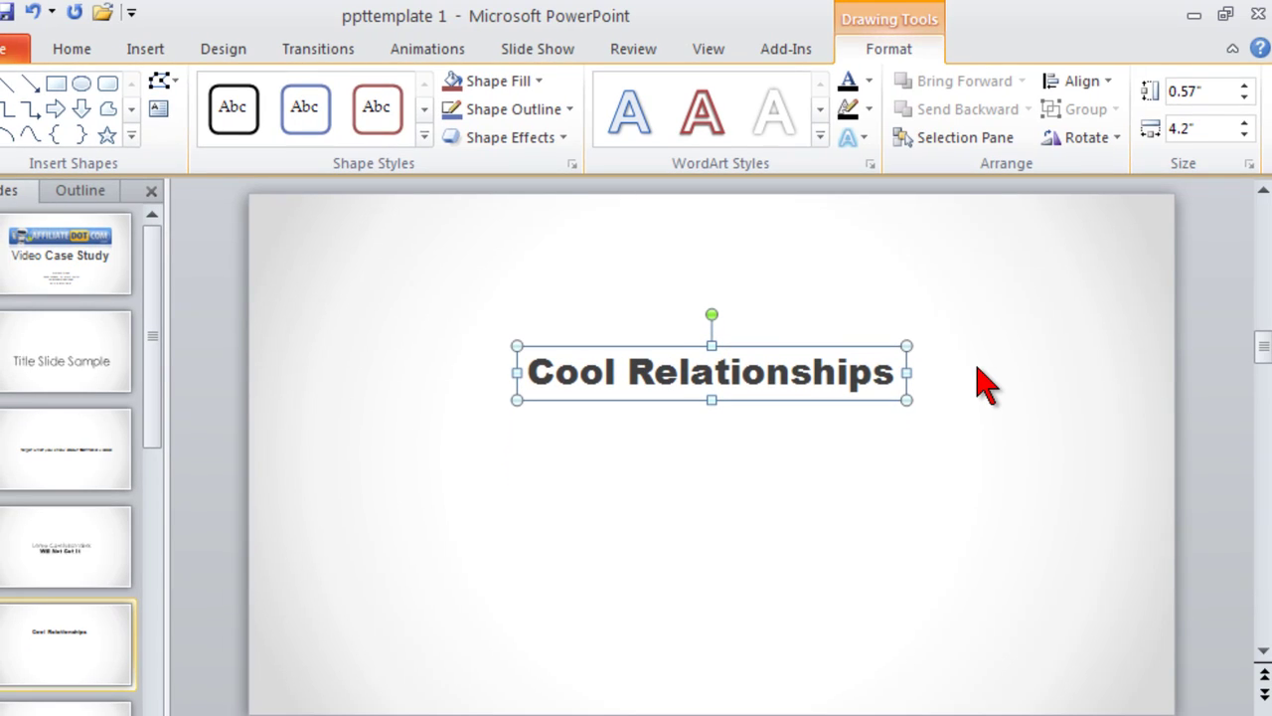
{"action": "left_click", "coordinate": [972, 479]}
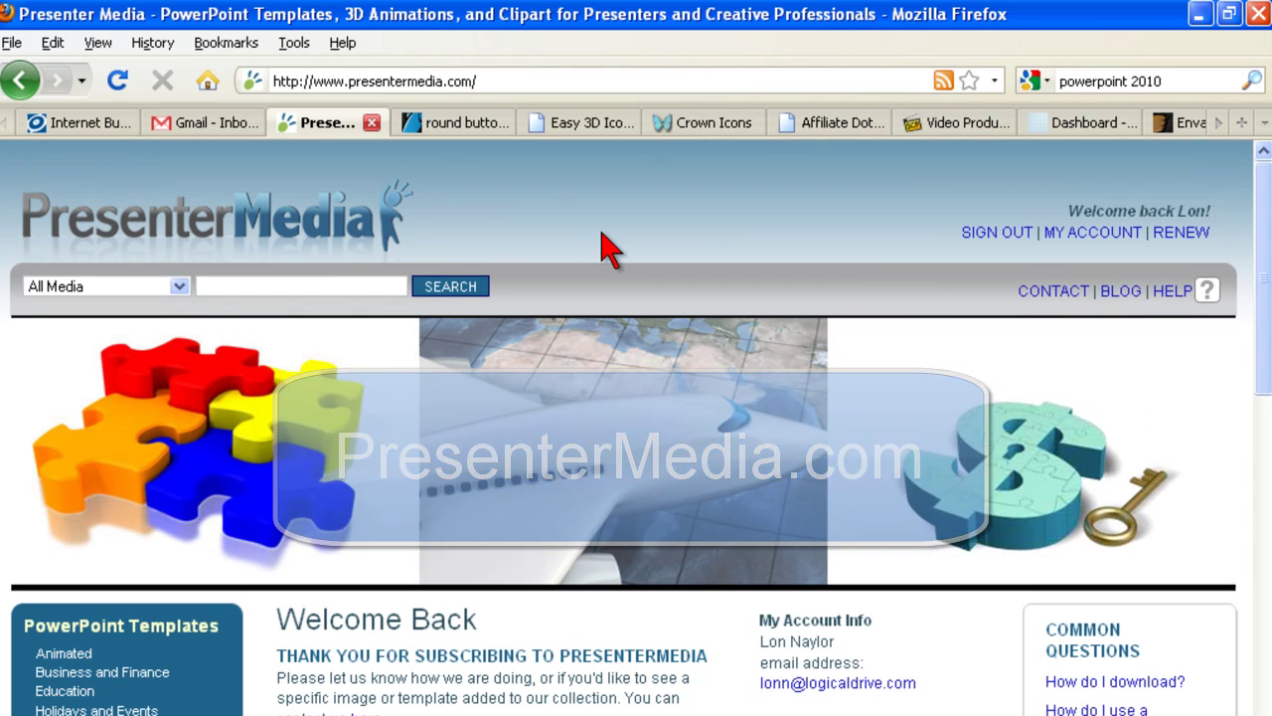
Step: Switch to IconArchive's Clean 3D Icons page and look through its details
{"action": "key", "text": "ctrl+Tab"}
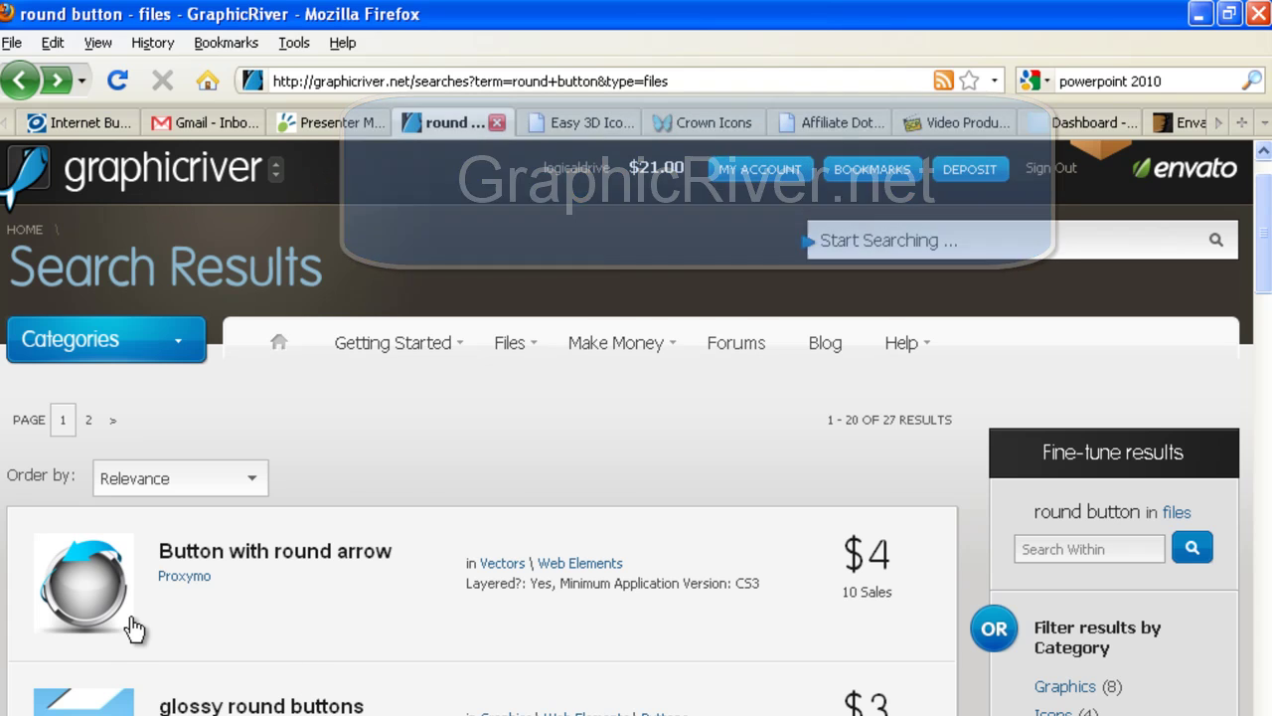
{"action": "mouse_move", "coordinate": [109, 621]}
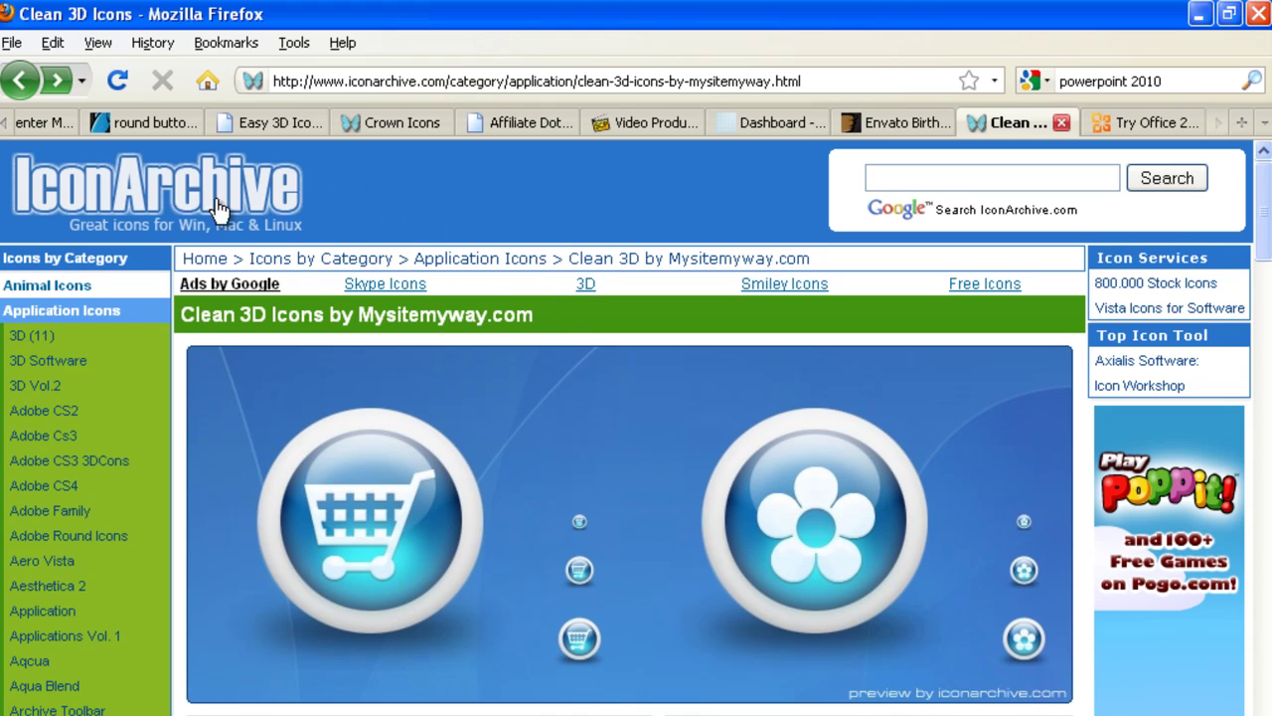
{"action": "left_click", "coordinate": [338, 179]}
{"action": "scroll", "coordinate": [639, 454], "scroll_direction": "down", "scroll_amount": 8}
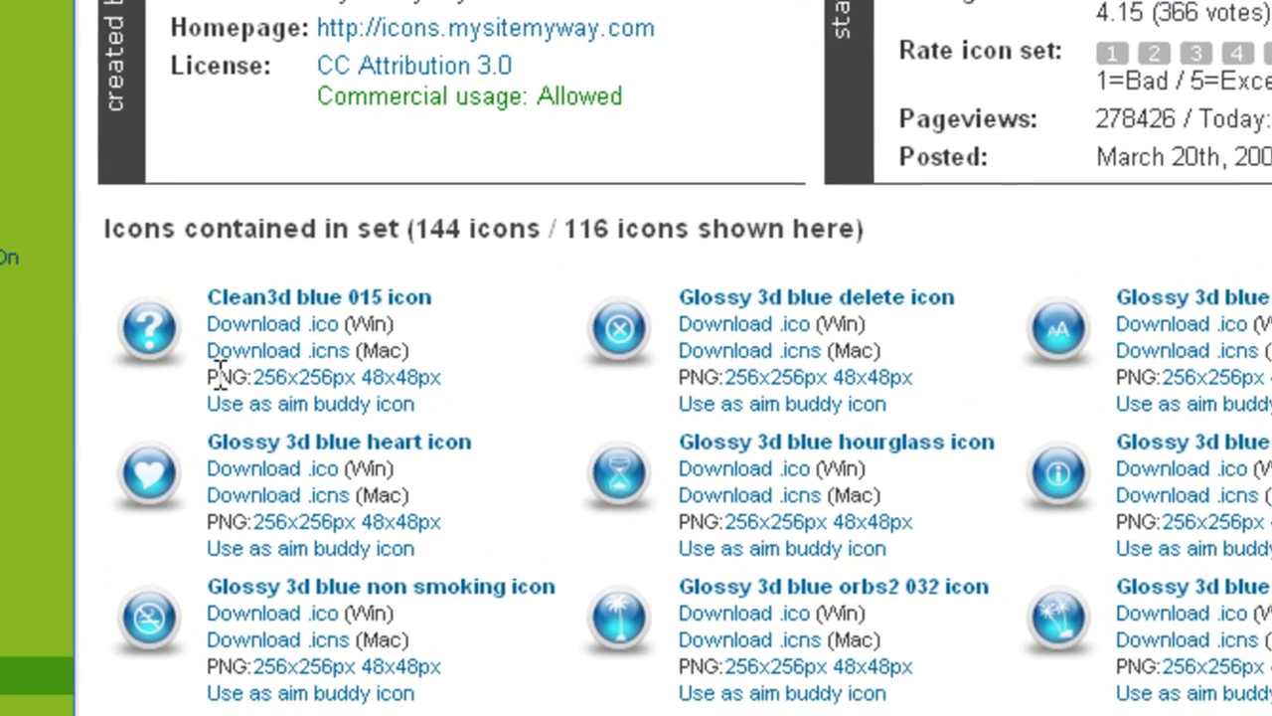
{"action": "double_click", "coordinate": [270, 490]}
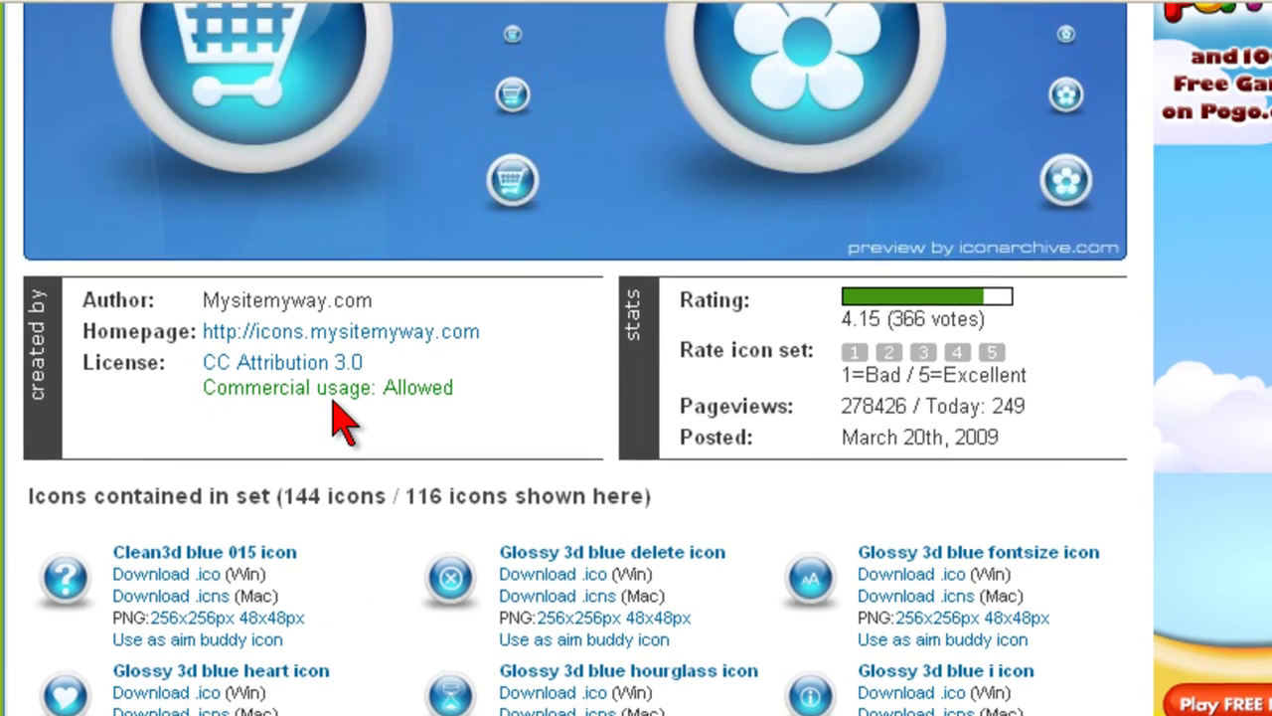
{"action": "scroll", "coordinate": [343, 423], "scroll_direction": "up", "scroll_amount": 5}
{"action": "left_click_drag", "start_coordinate": [16, 220], "coordinate": [177, 221]}
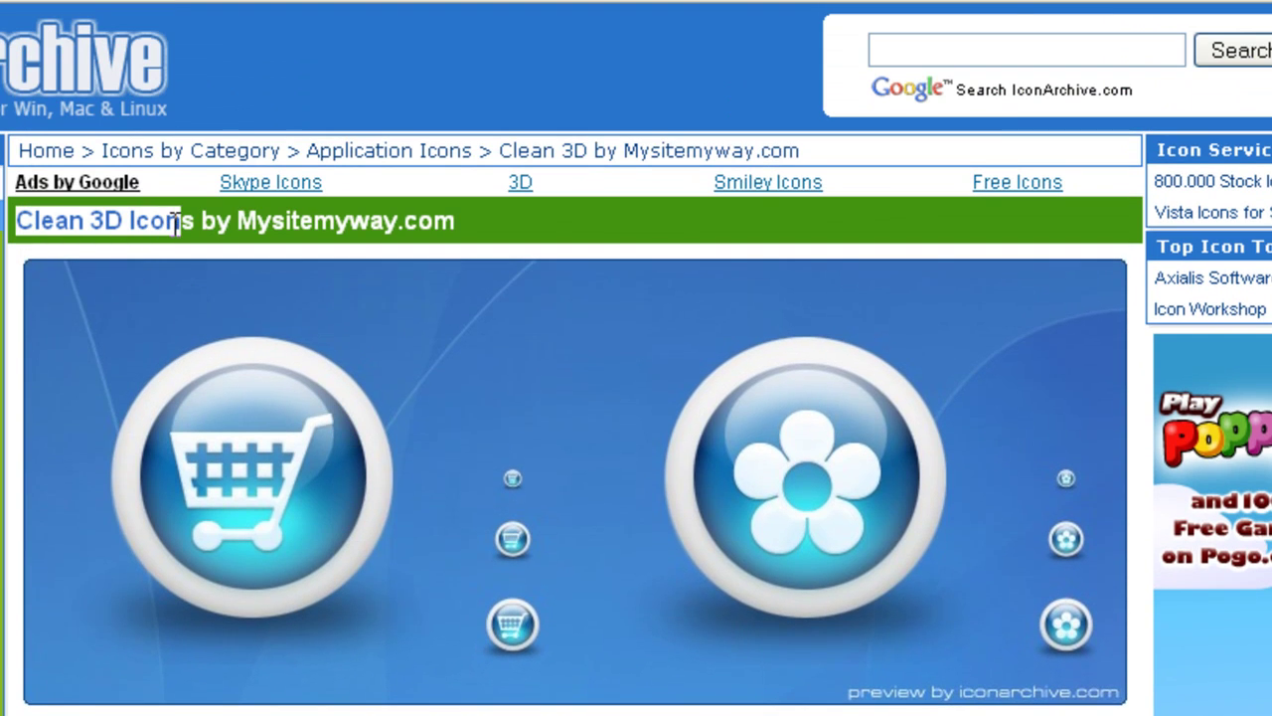
{"action": "scroll", "coordinate": [332, 481], "scroll_direction": "down", "scroll_amount": 3}
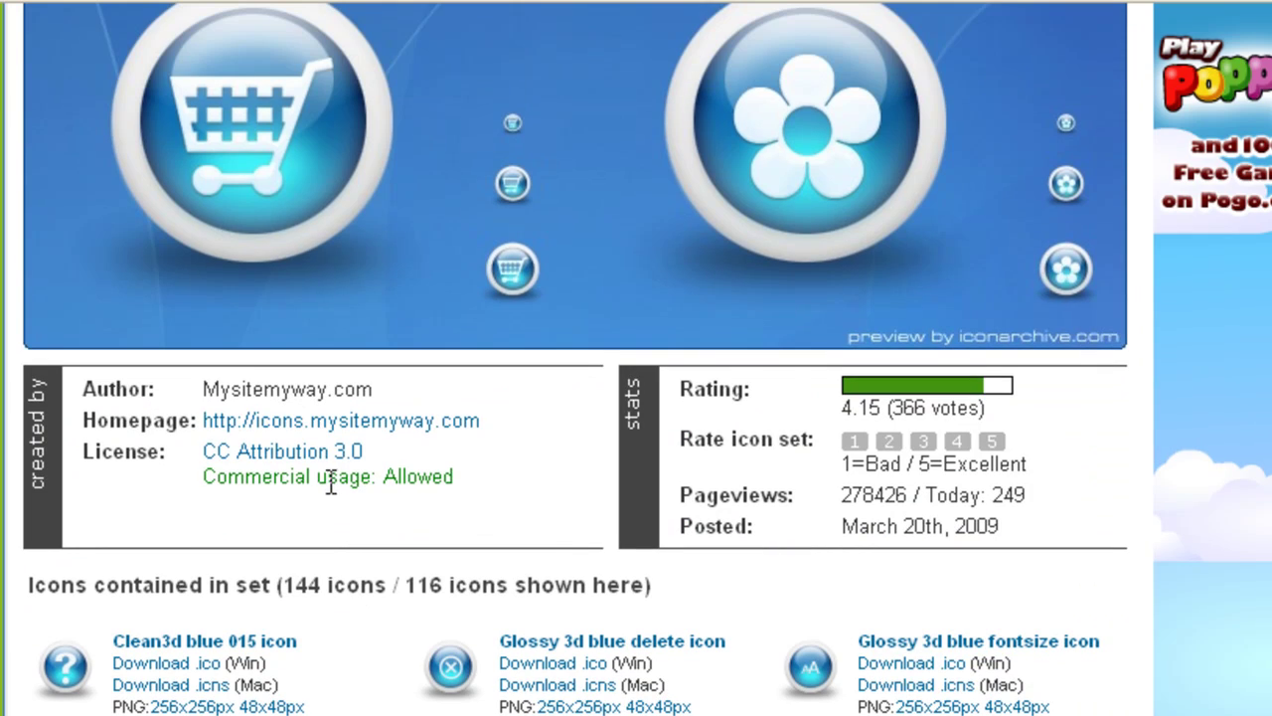
Step: Confirm the icon count and commercial-use licence, then download clean3d-blue.zip
{"action": "double_click", "coordinate": [303, 581]}
{"action": "left_click_drag", "start_coordinate": [228, 478], "coordinate": [454, 510]}
{"action": "left_click", "coordinate": [506, 497]}
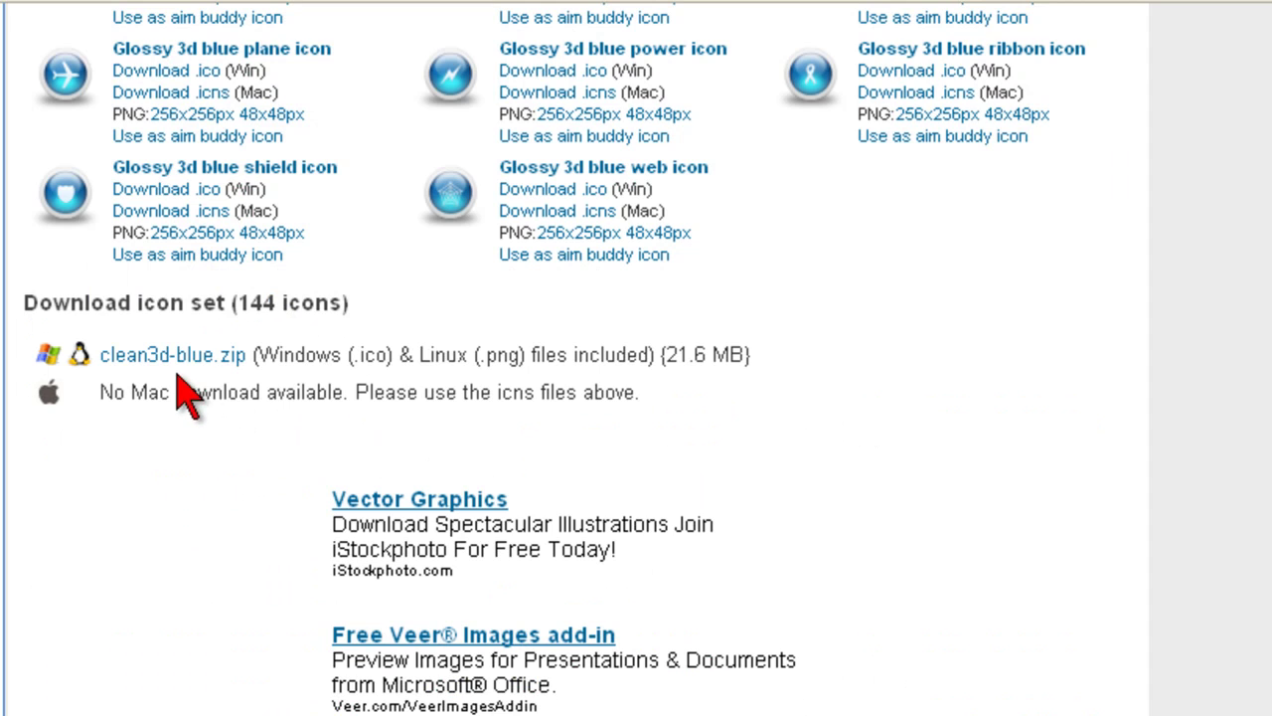
{"action": "left_click", "coordinate": [173, 366]}
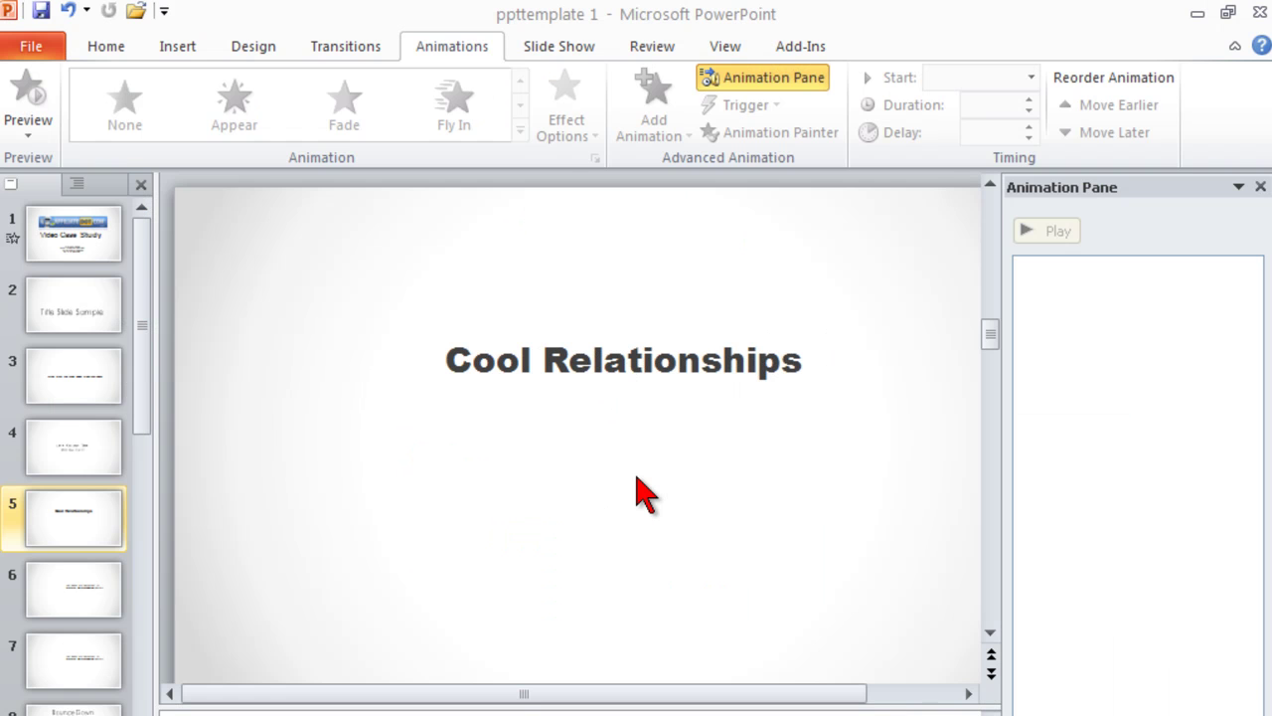
{"action": "key", "text": "alt+Tab"}
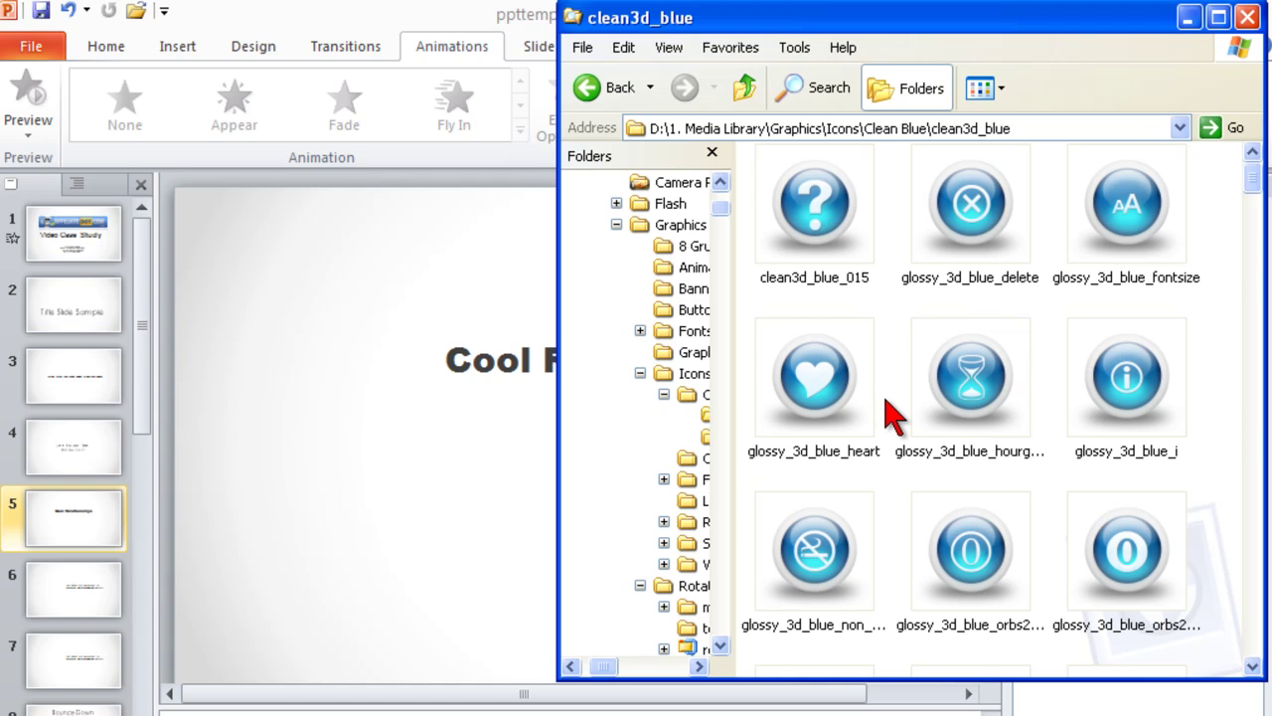
Step: Drag the glossy_3d_blue_heart icon from the clean3d_blue folder onto slide 5
{"action": "left_click", "coordinate": [497, 426]}
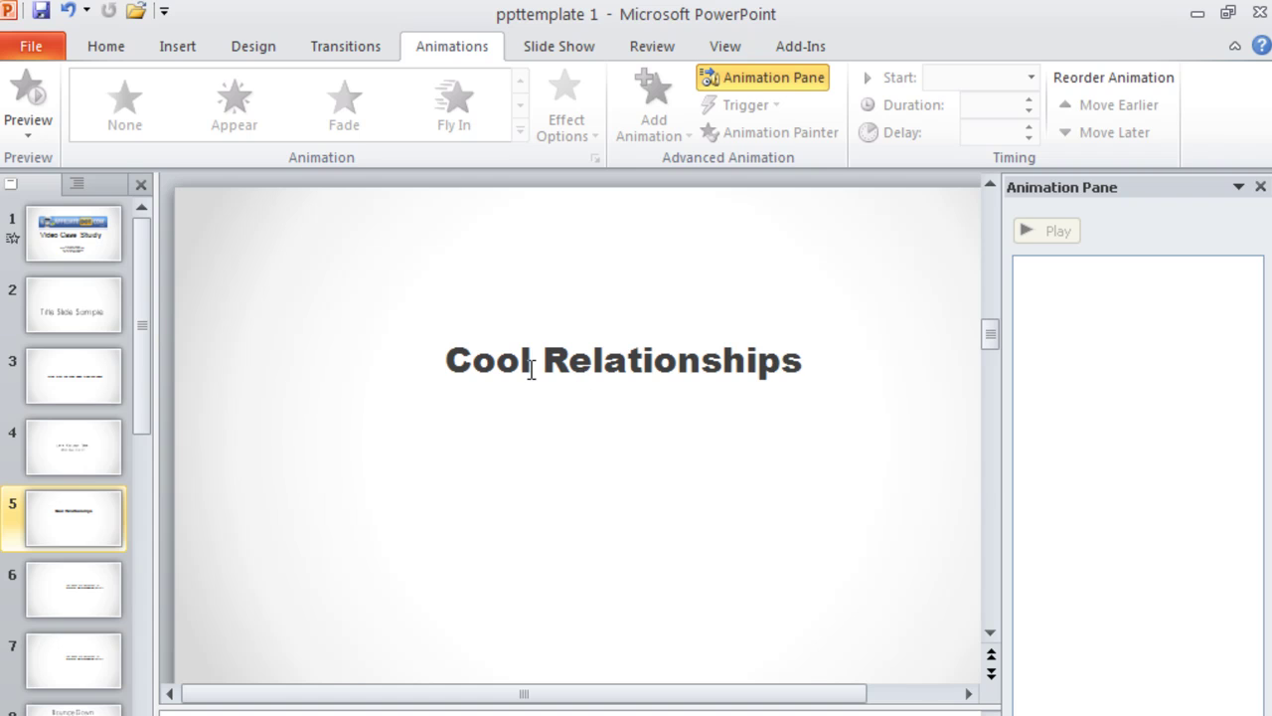
{"action": "left_click", "coordinate": [625, 400]}
{"action": "key", "text": "alt+Tab"}
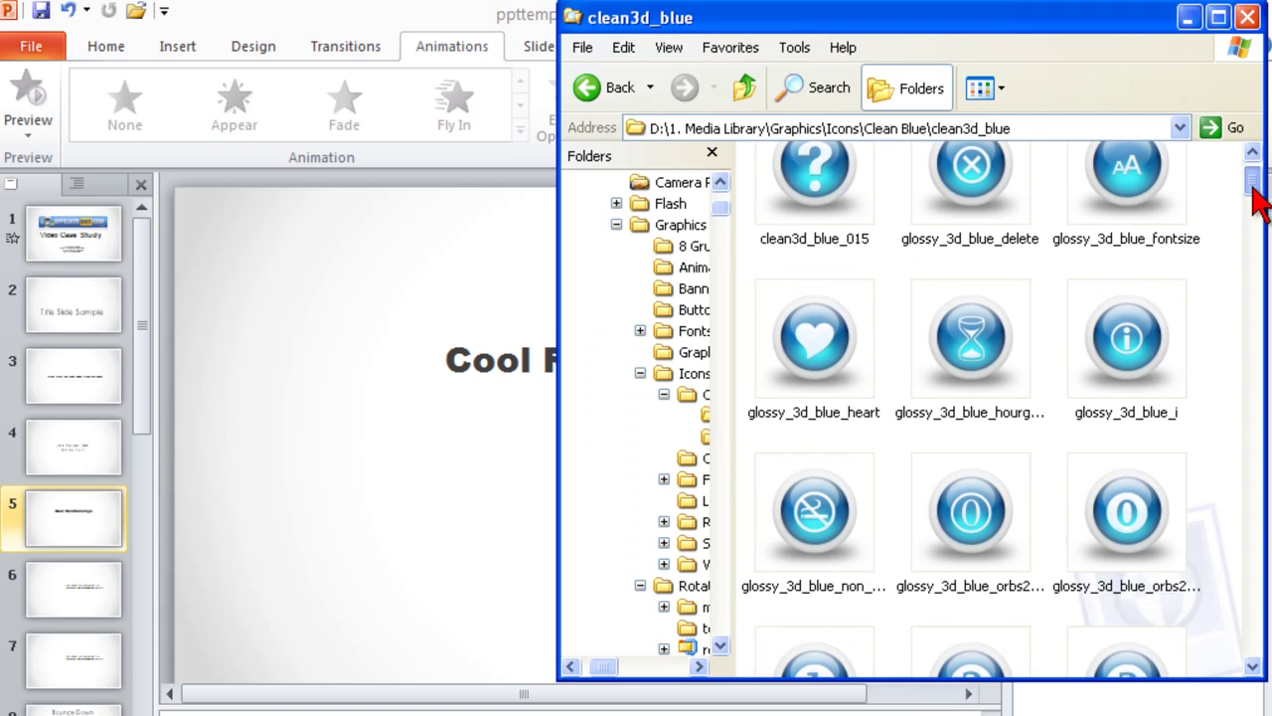
{"action": "left_click_drag", "start_coordinate": [1252, 170], "coordinate": [1258, 208]}
{"action": "left_click_drag", "start_coordinate": [801, 211], "coordinate": [374, 511]}
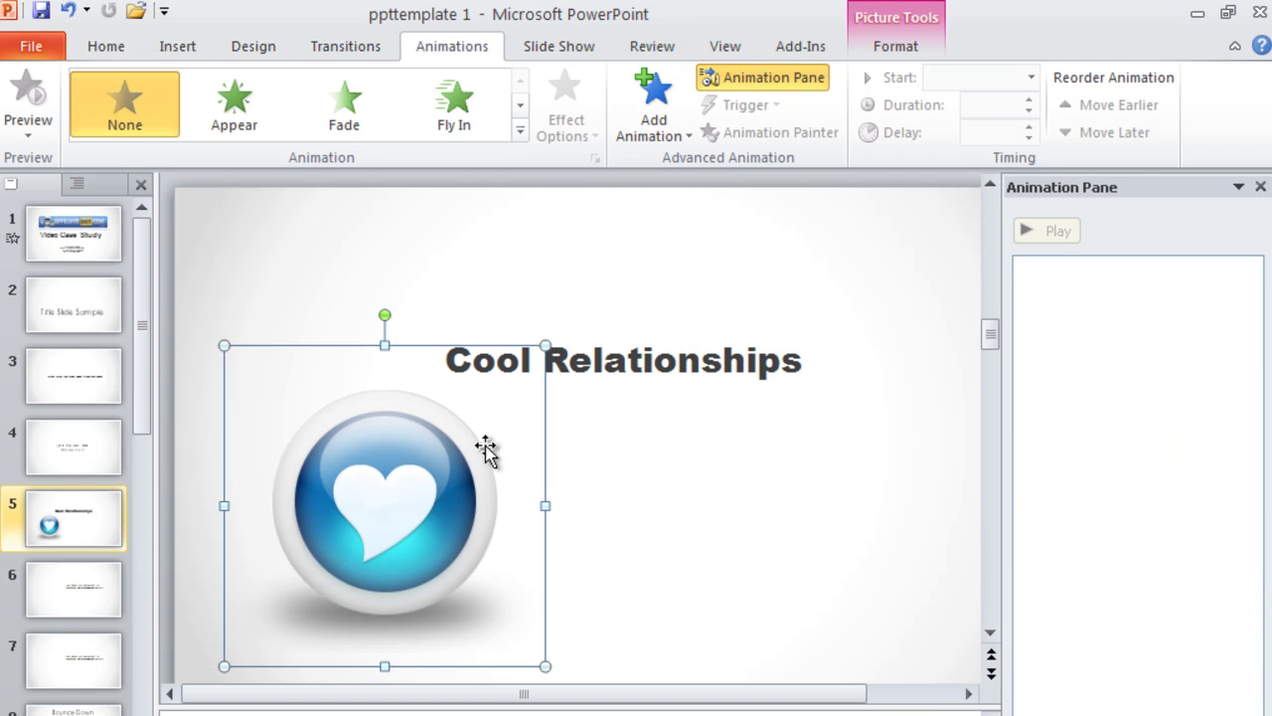
Step: Shrink the heart to about 2.11 inches and centre it horizontally beneath the title
{"action": "left_click_drag", "start_coordinate": [548, 344], "coordinate": [415, 475]}
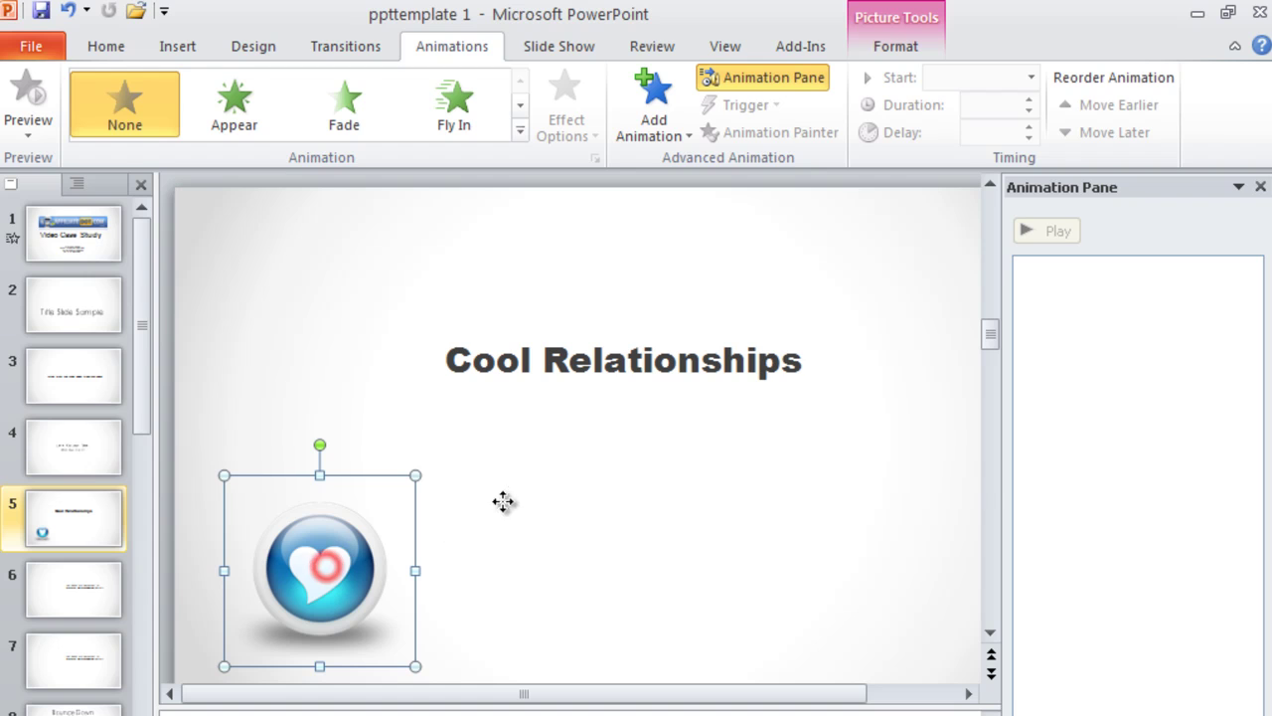
{"action": "left_click_drag", "start_coordinate": [593, 477], "coordinate": [592, 478]}
{"action": "left_click", "coordinate": [899, 44]}
{"action": "left_click", "coordinate": [1026, 77]}
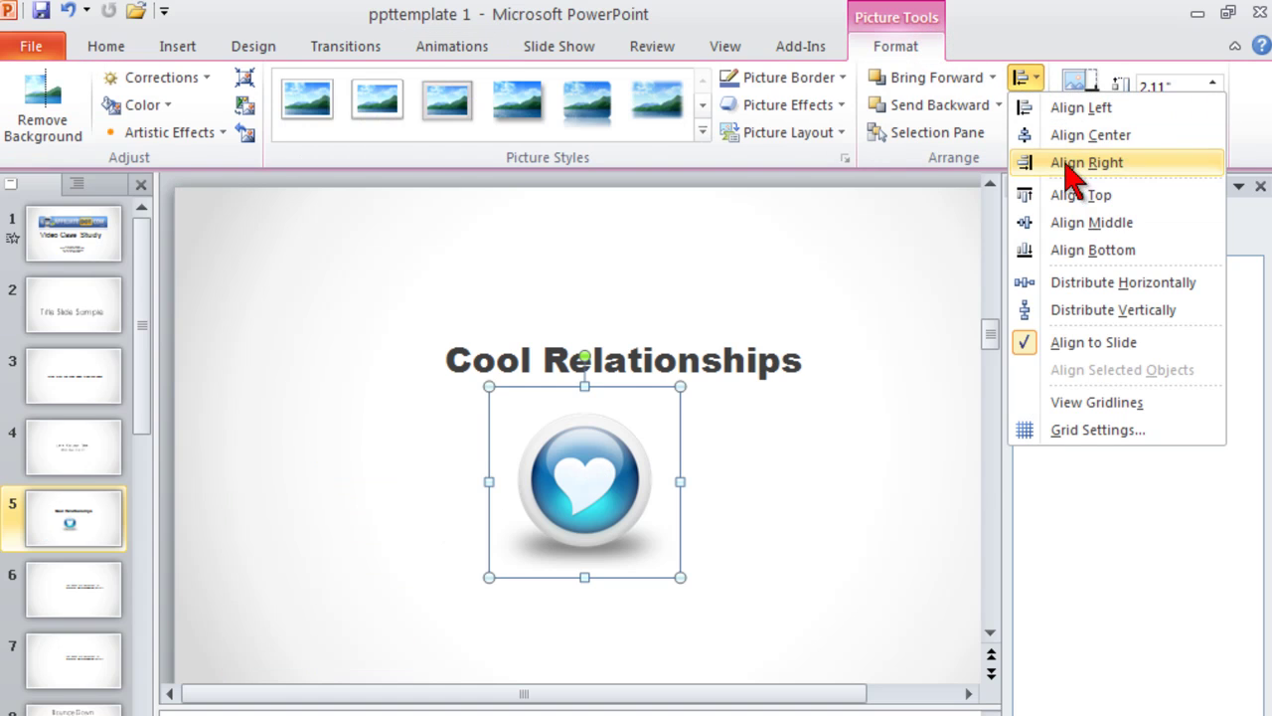
{"action": "left_click", "coordinate": [1081, 135]}
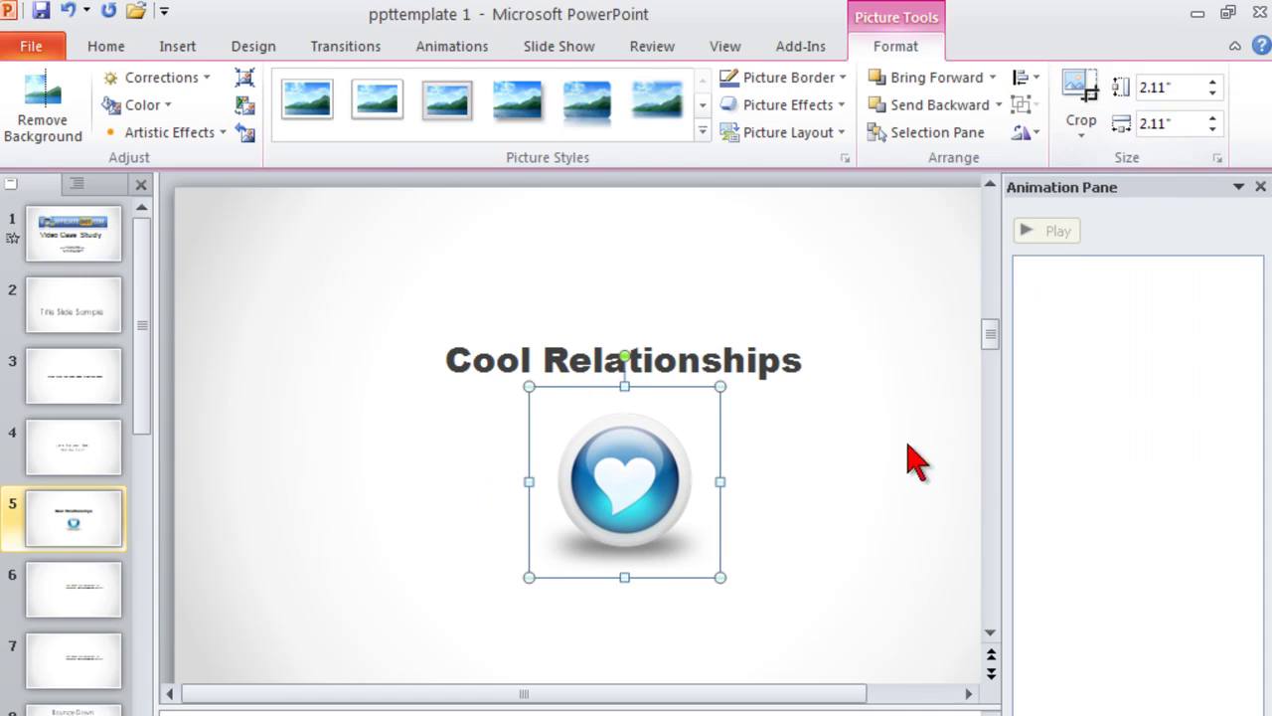
Step: Give the slide 5 'Cool Relationships' title box a Fly In entrance animation
{"action": "left_click", "coordinate": [877, 531]}
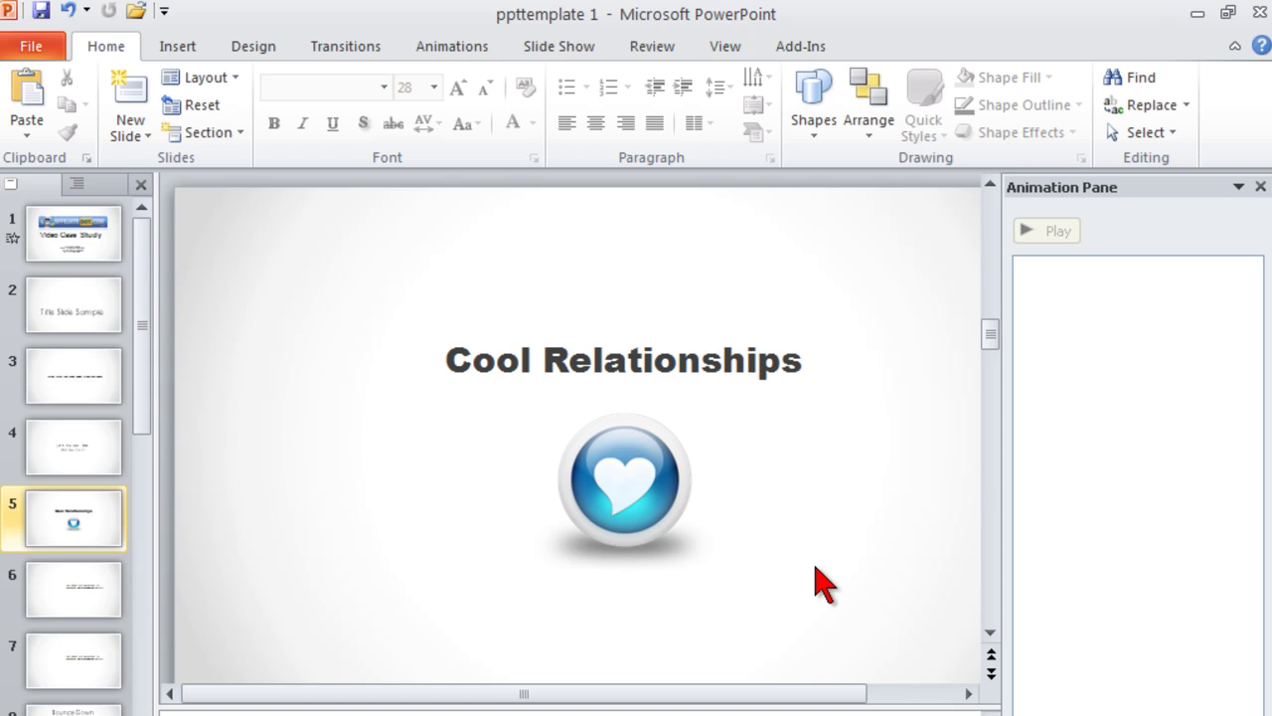
{"action": "left_click", "coordinate": [656, 356]}
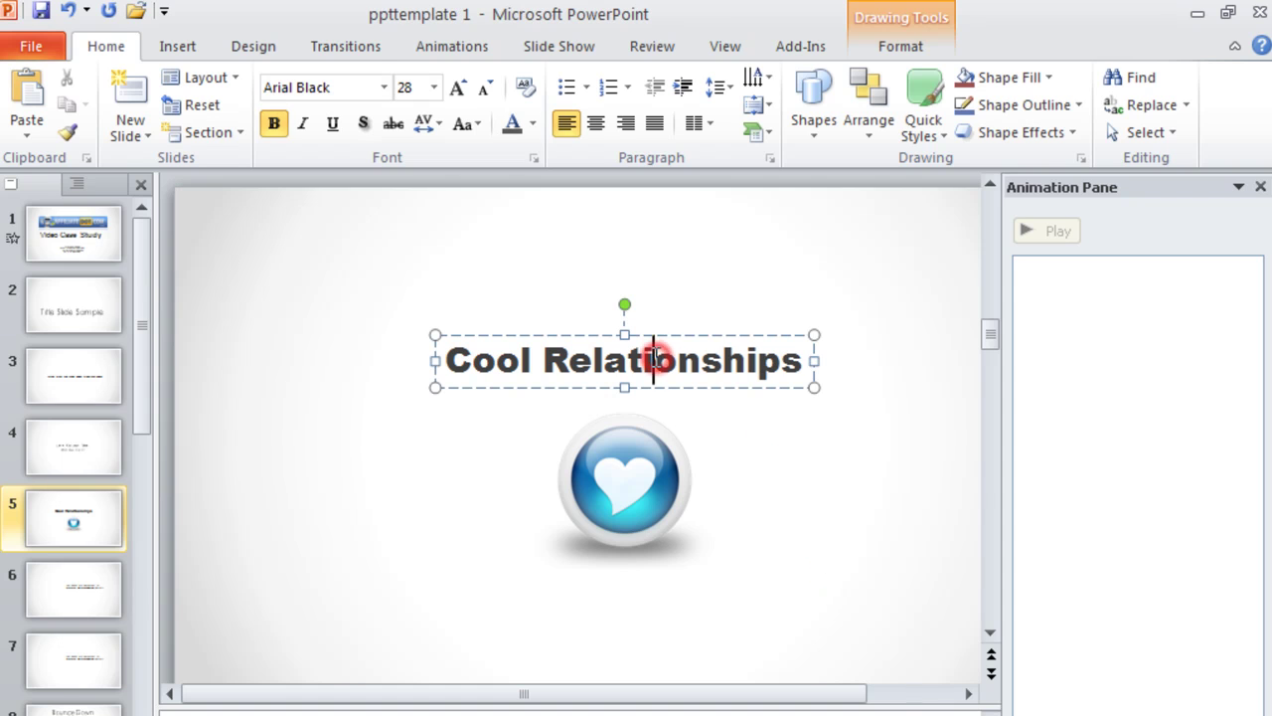
{"action": "left_click", "coordinate": [550, 388]}
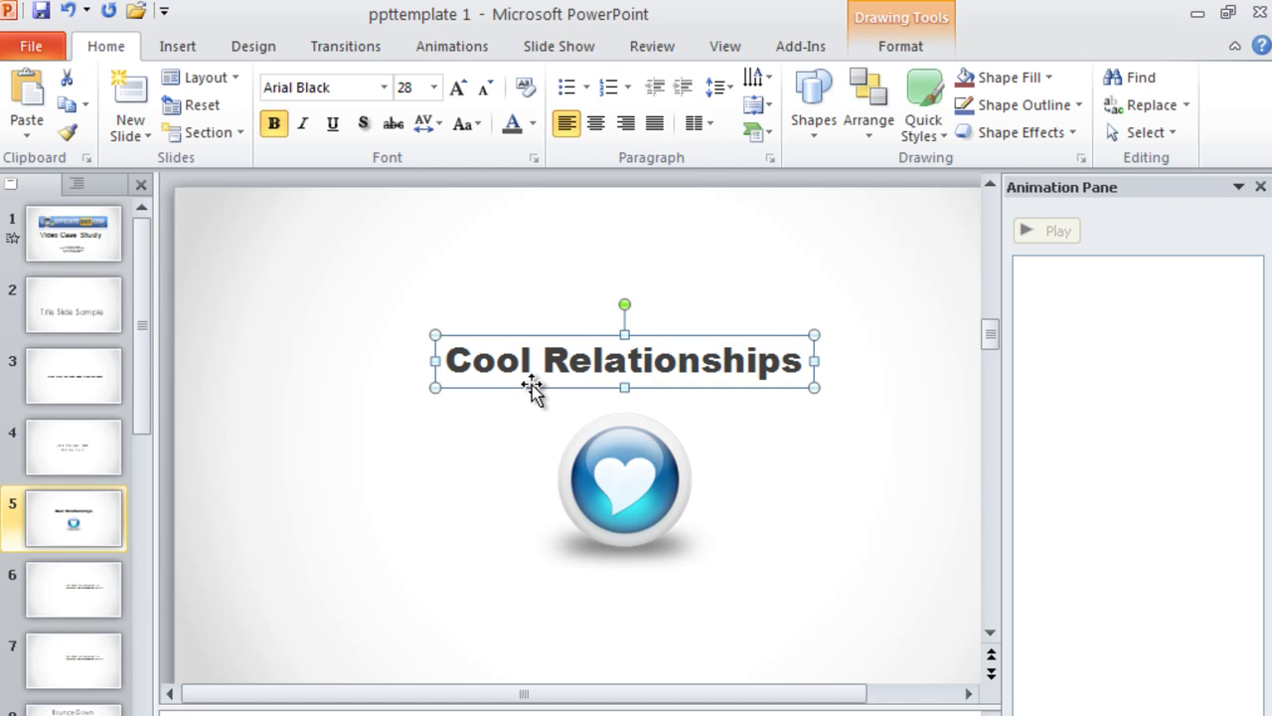
{"action": "left_click", "coordinate": [459, 46]}
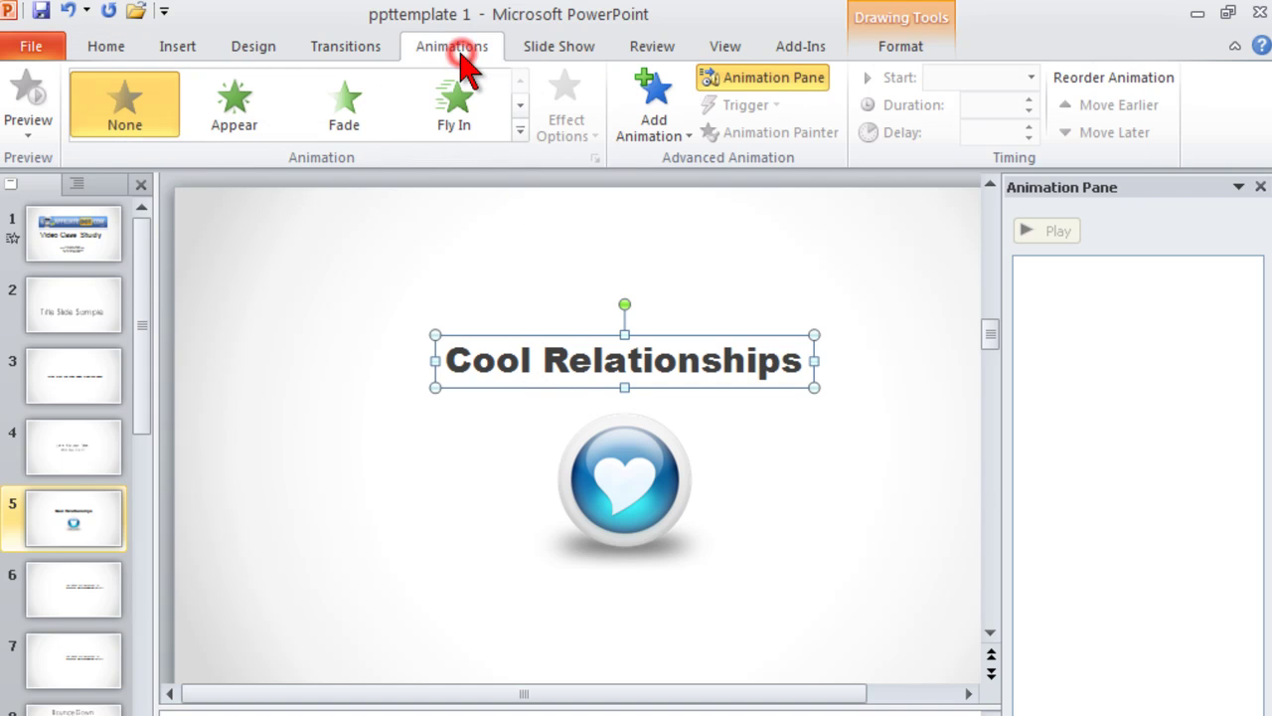
{"action": "left_click", "coordinate": [656, 92]}
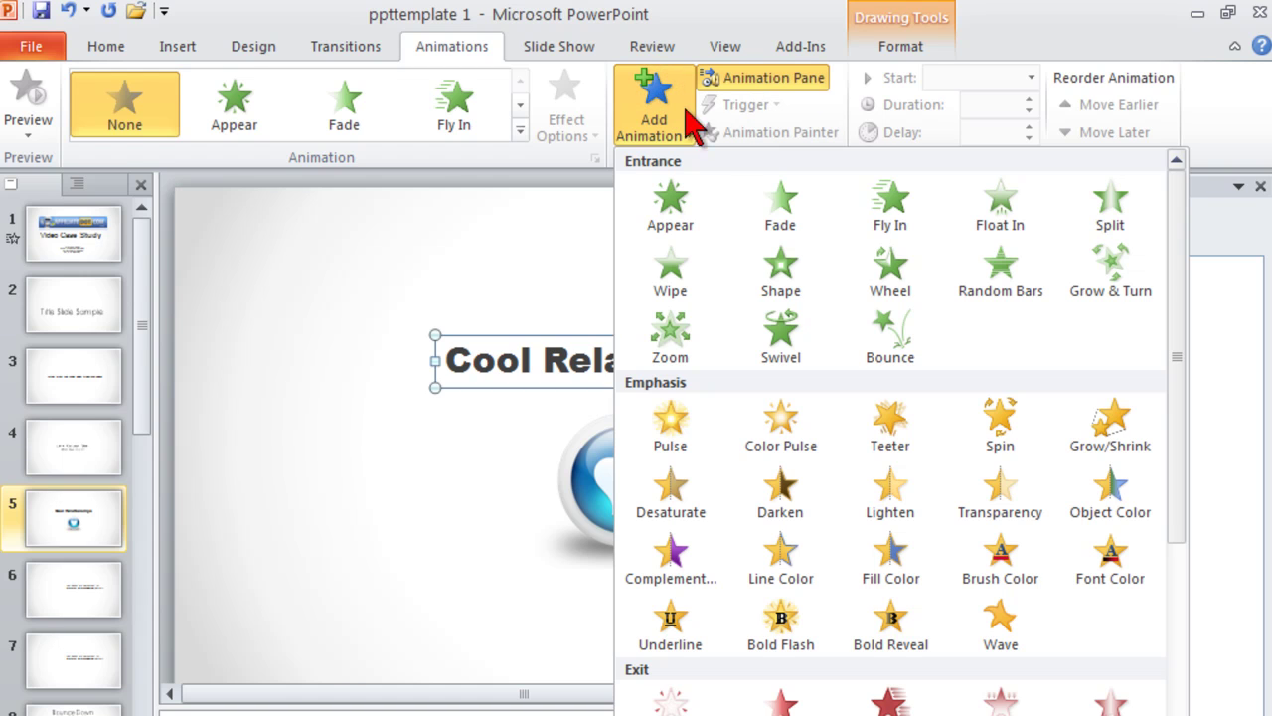
{"action": "left_click", "coordinate": [894, 212]}
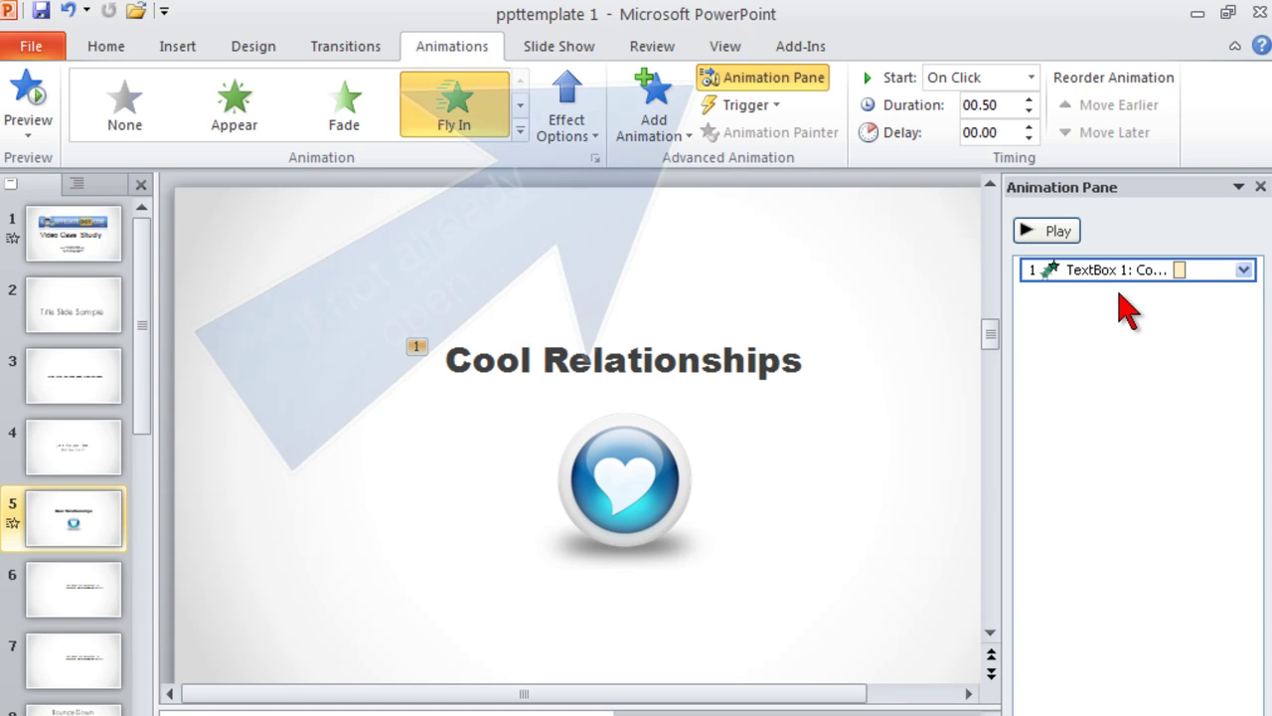
Step: Set the title's Fly In effect to come from the left with a .1 sec smooth end
{"action": "left_click", "coordinate": [1244, 270]}
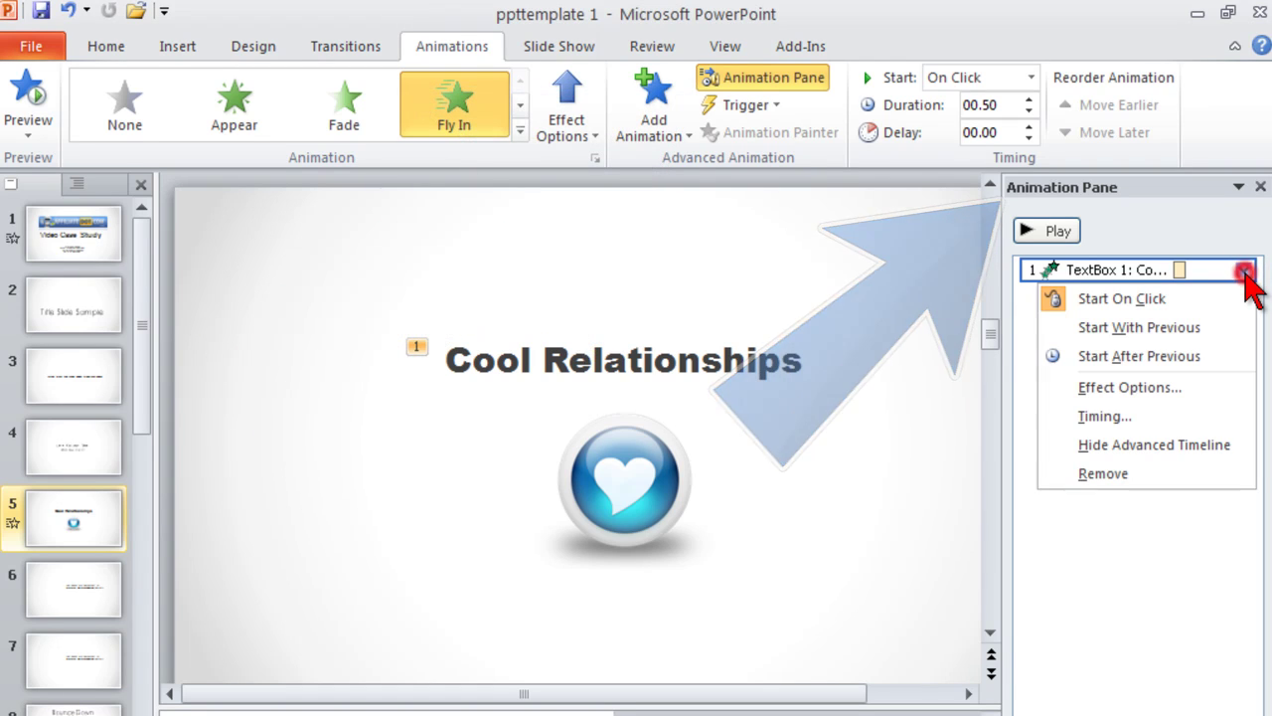
{"action": "left_click", "coordinate": [1173, 388]}
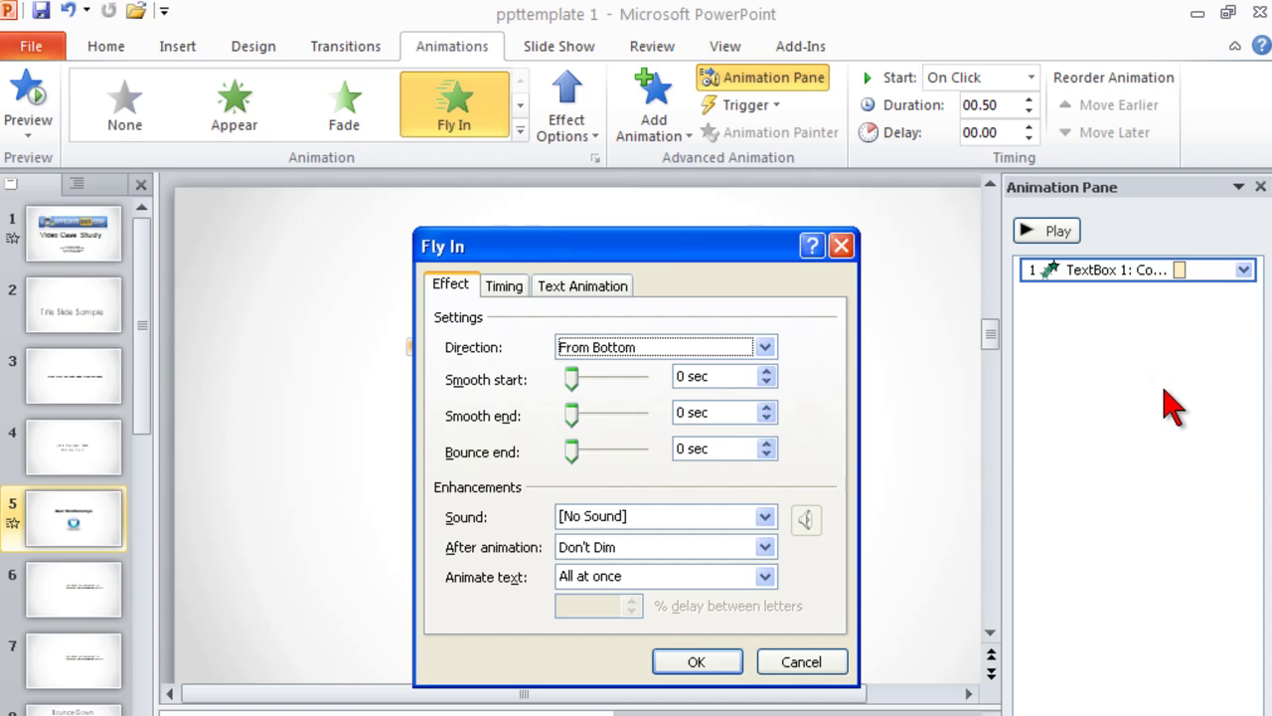
{"action": "left_click", "coordinate": [764, 347]}
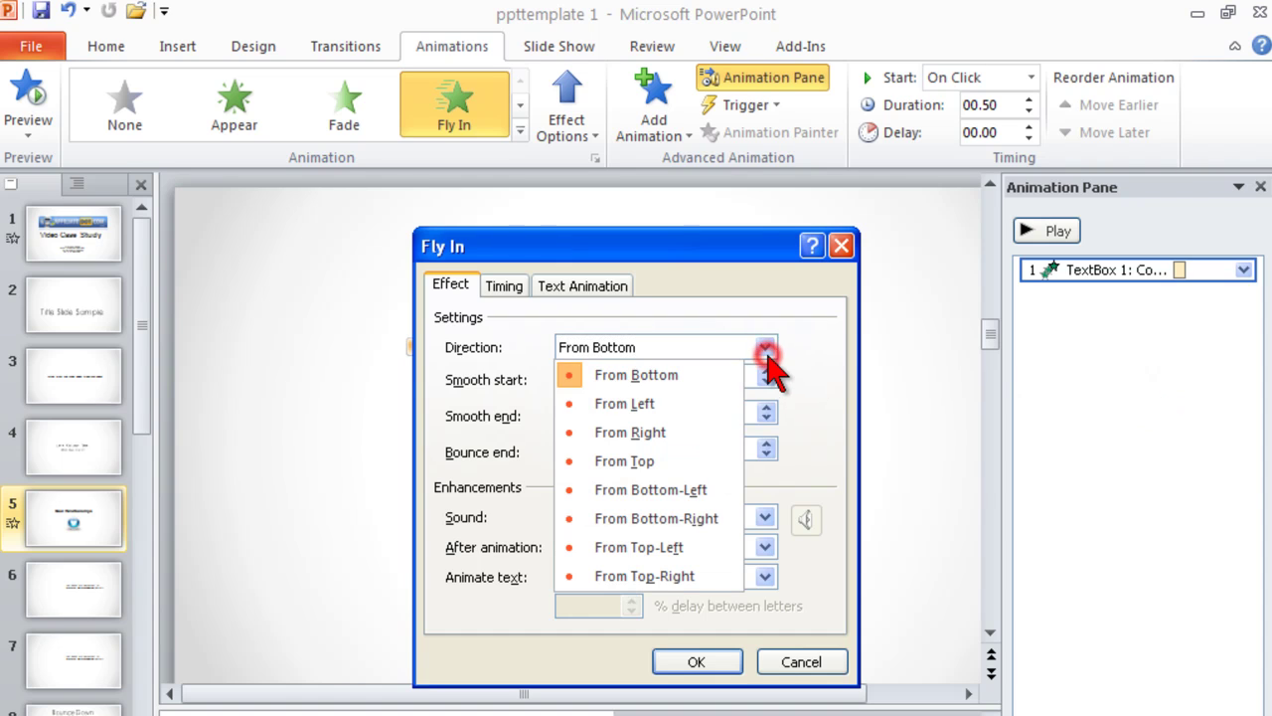
{"action": "left_click", "coordinate": [686, 406]}
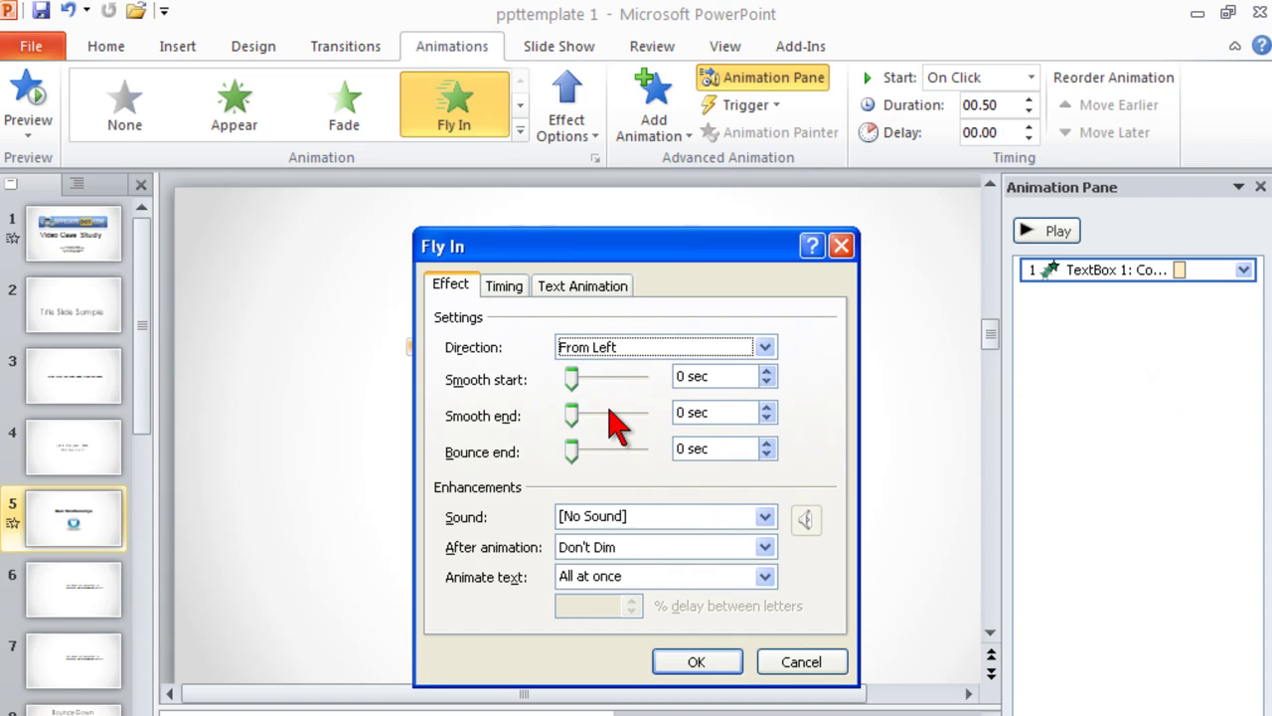
{"action": "left_click", "coordinate": [715, 416]}
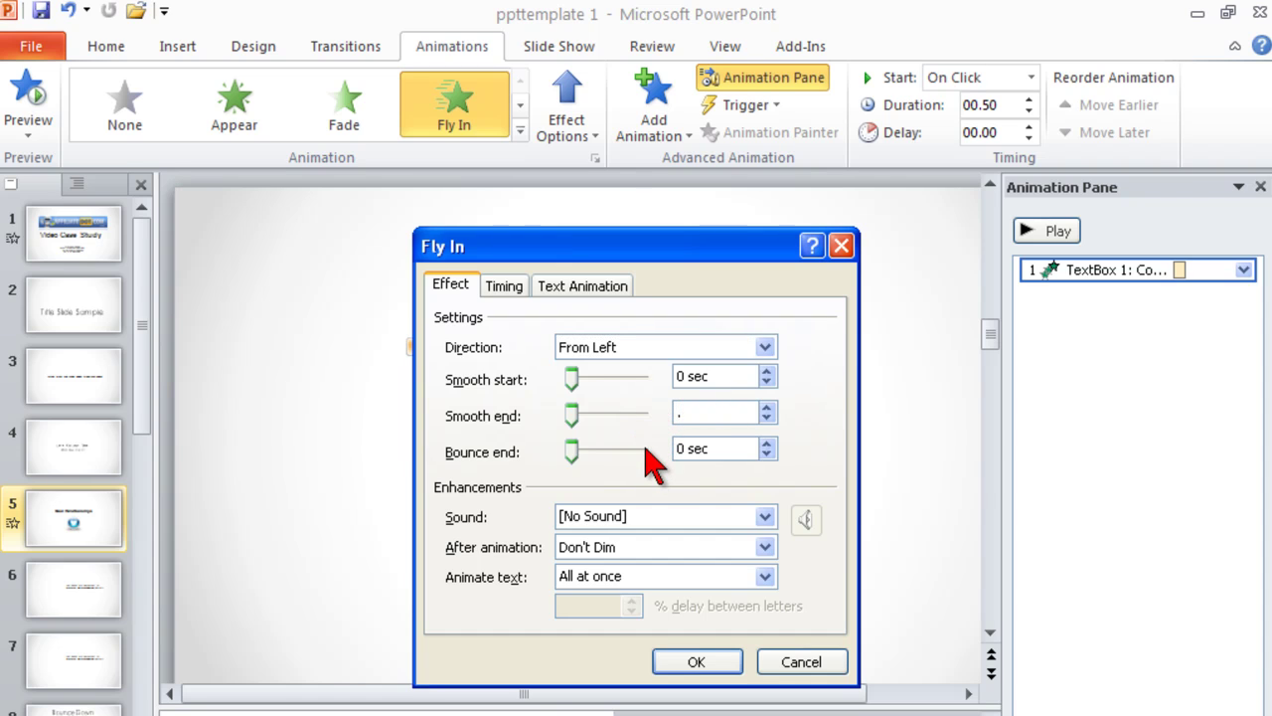
{"action": "left_click", "coordinate": [721, 448]}
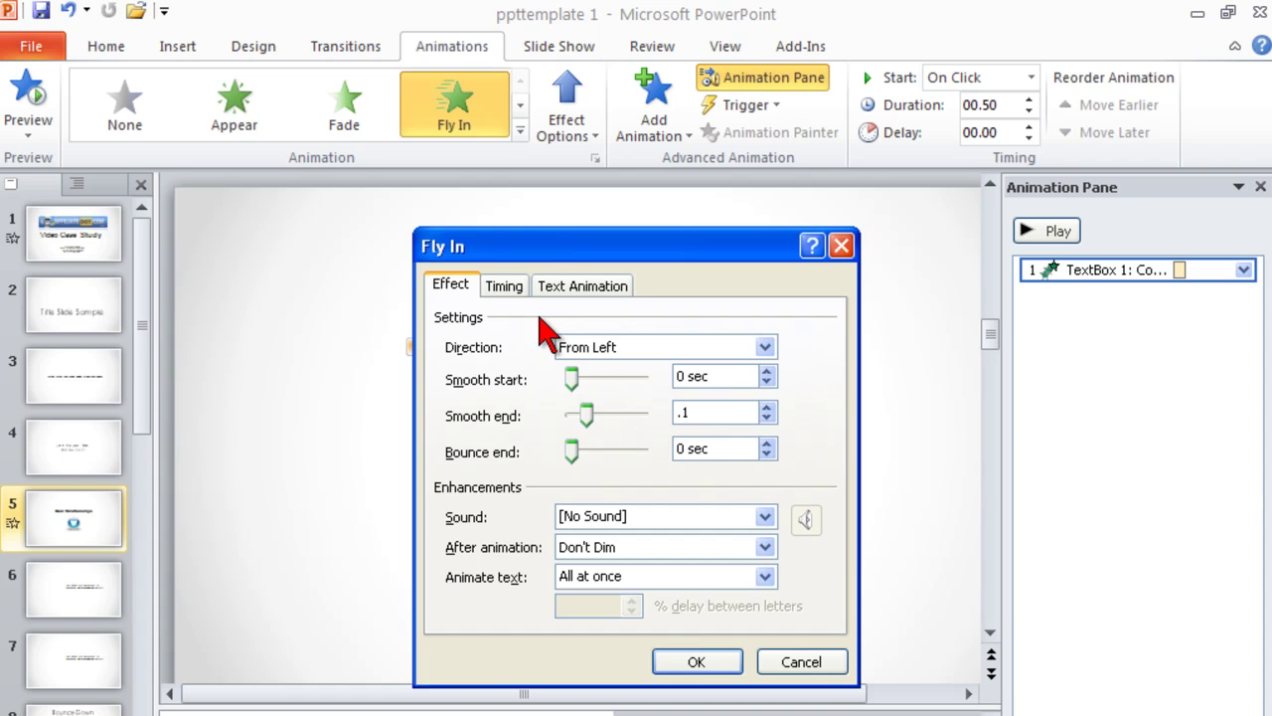
Step: Shorten the Fly In duration to 00.30 seconds, keeping it starting On Click
{"action": "left_click", "coordinate": [503, 288]}
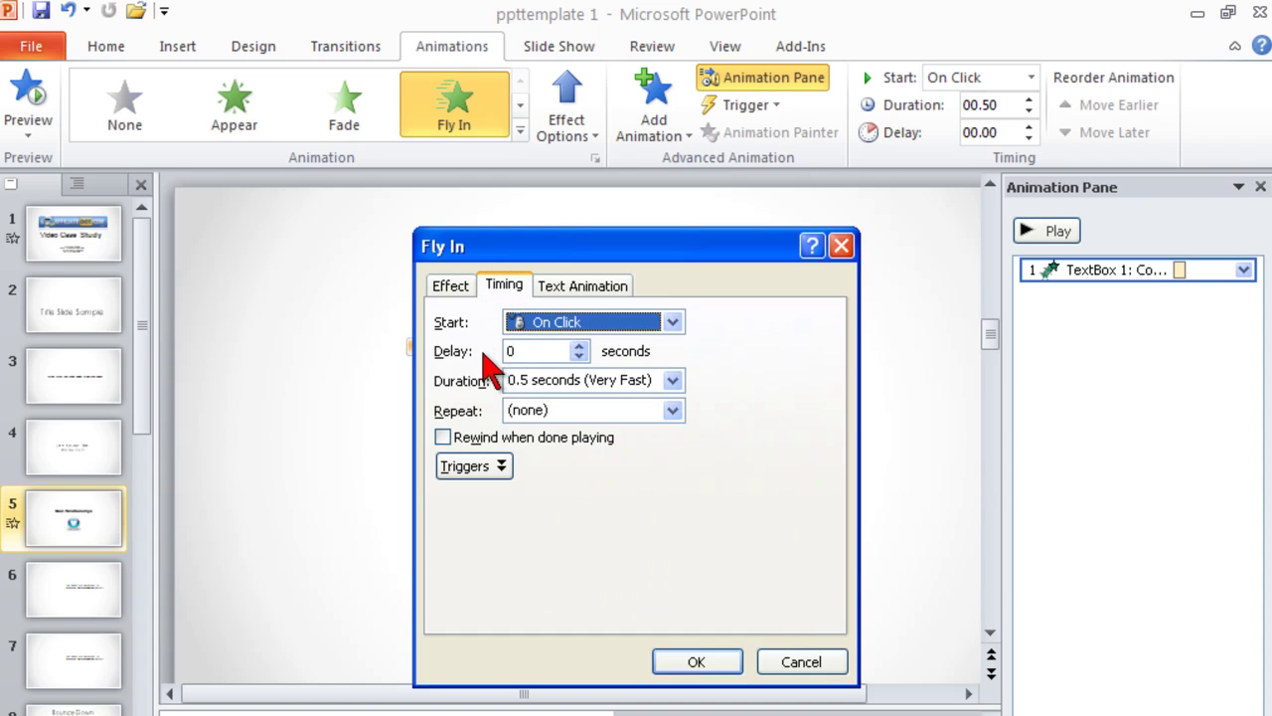
{"action": "left_click", "coordinate": [526, 383]}
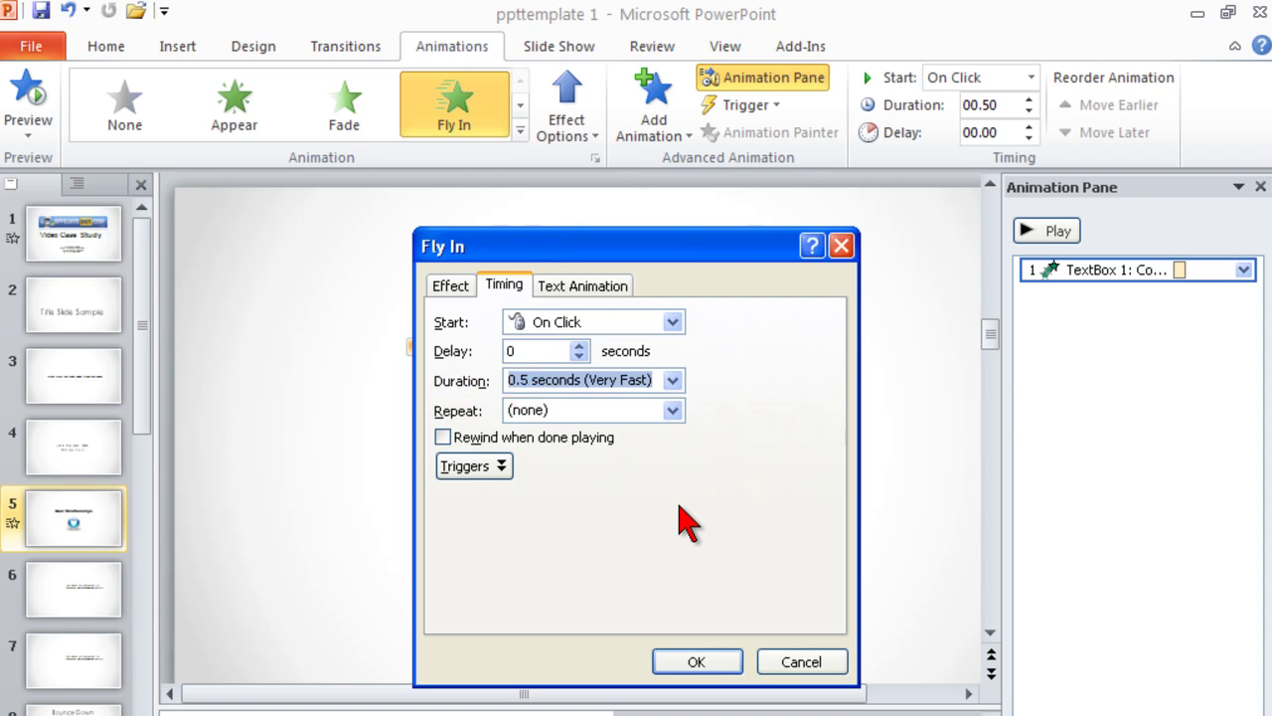
{"action": "type", "text": ".3"}
{"action": "left_click", "coordinate": [672, 322]}
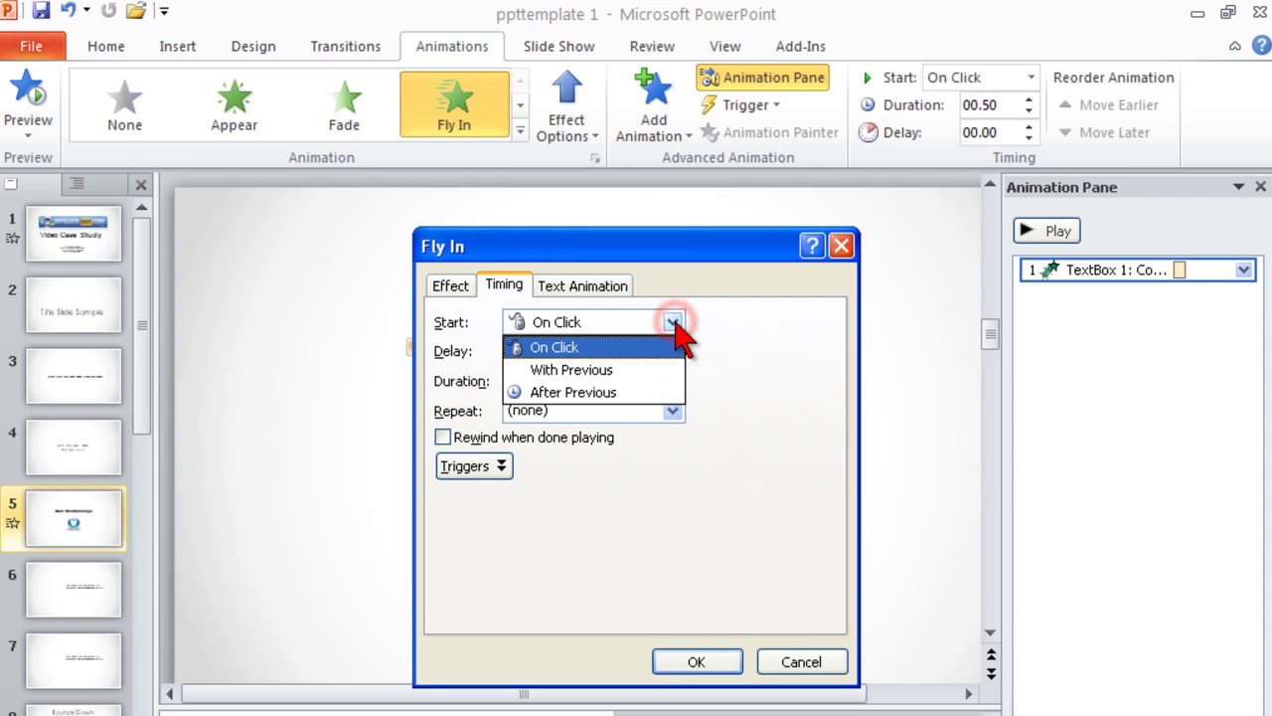
{"action": "left_click", "coordinate": [626, 344]}
{"action": "left_click", "coordinate": [730, 665]}
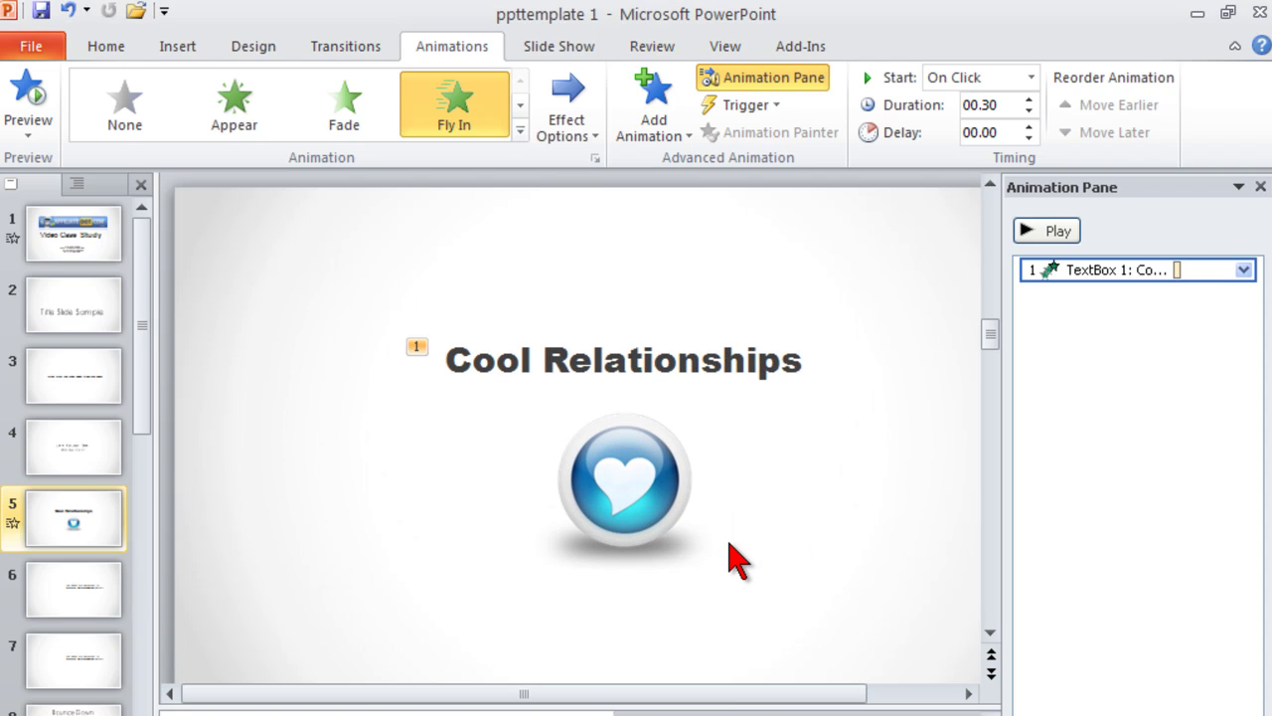
{"action": "left_click", "coordinate": [723, 360]}
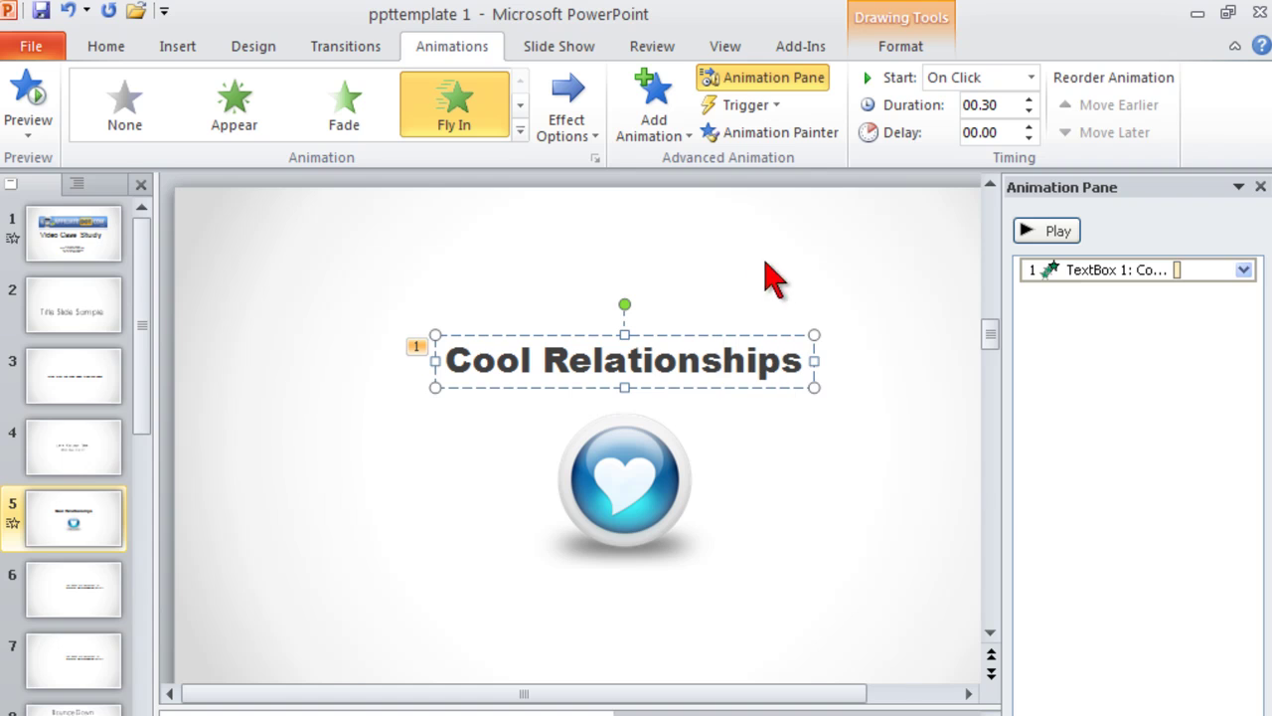
Step: Add a Fly Out exit animation to the Cool Relationships title
{"action": "left_click", "coordinate": [674, 116]}
{"action": "scroll", "coordinate": [641, 398], "scroll_direction": "down", "scroll_amount": 3}
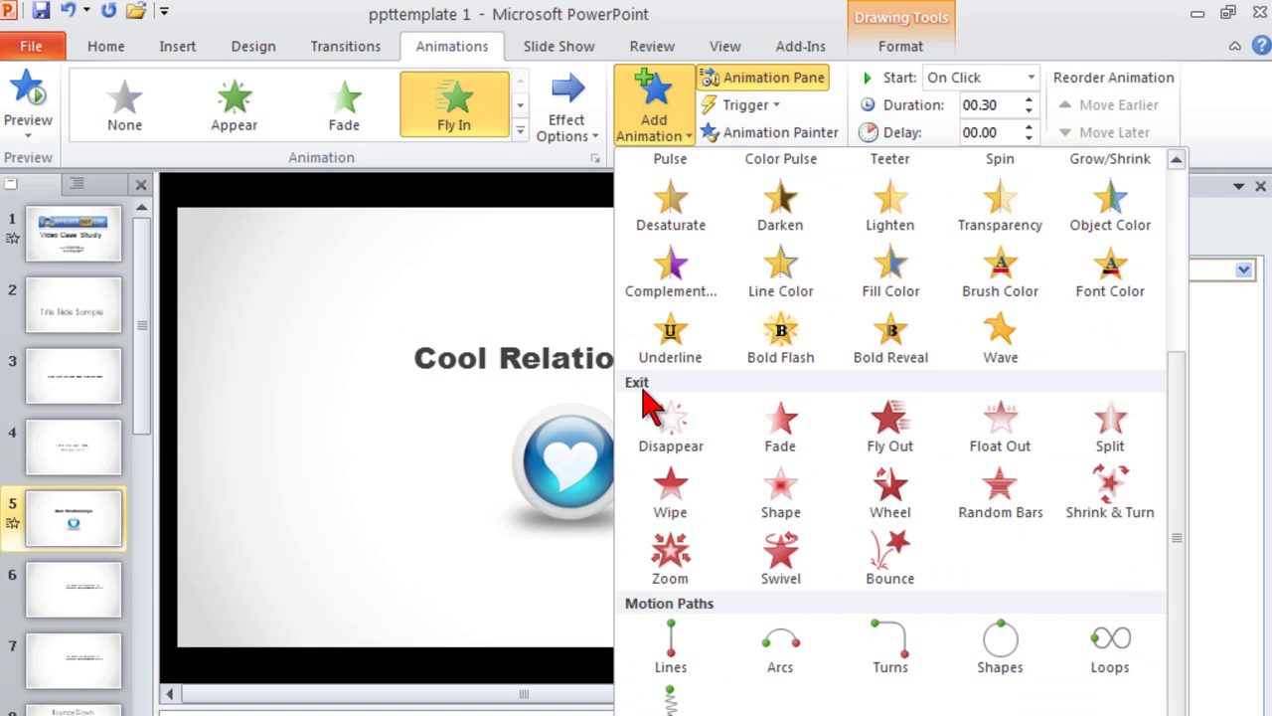
{"action": "left_click", "coordinate": [873, 427]}
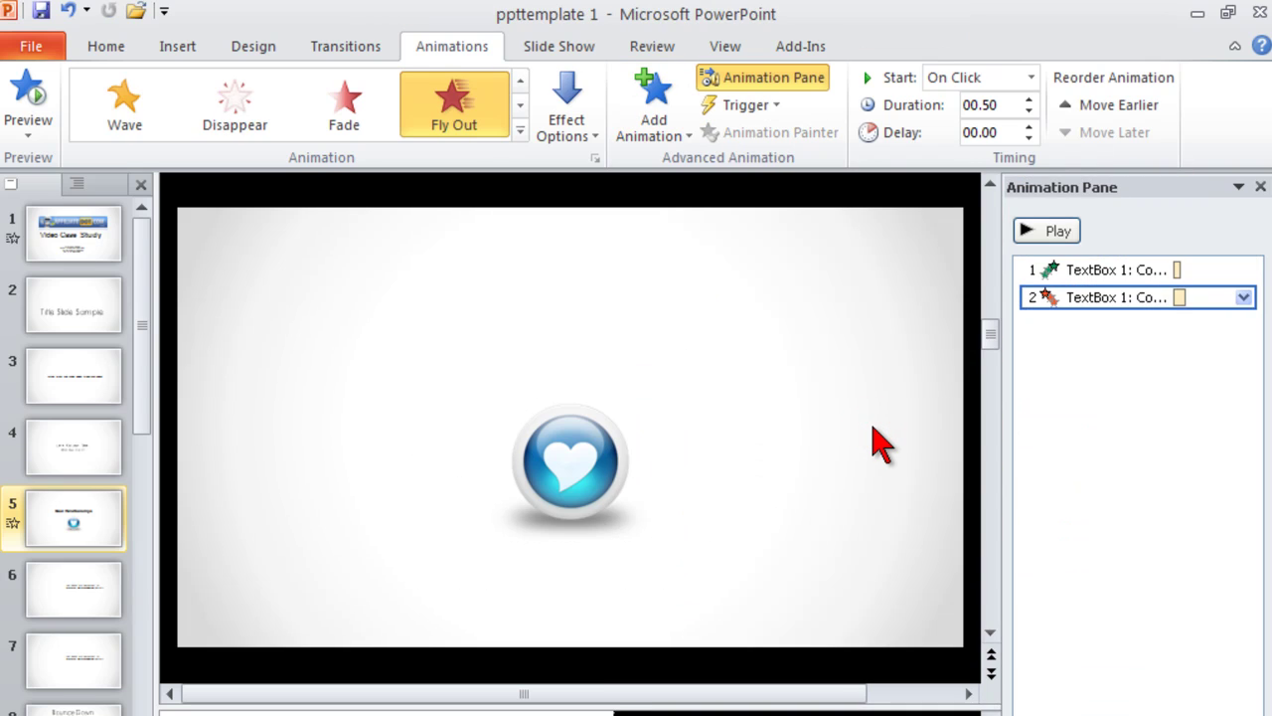
Step: Set the title's Fly Out to exit To Right over 0.3 seconds, starting On Click
{"action": "left_click", "coordinate": [1243, 297]}
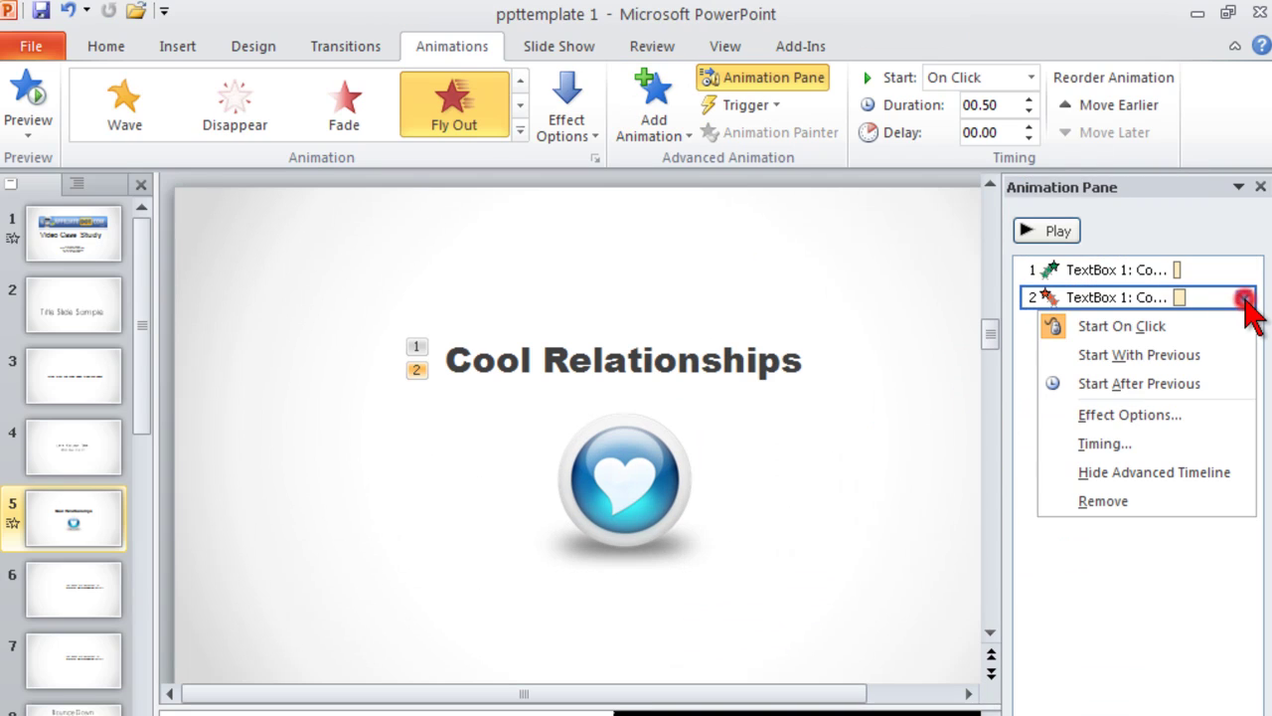
{"action": "left_click", "coordinate": [1121, 415]}
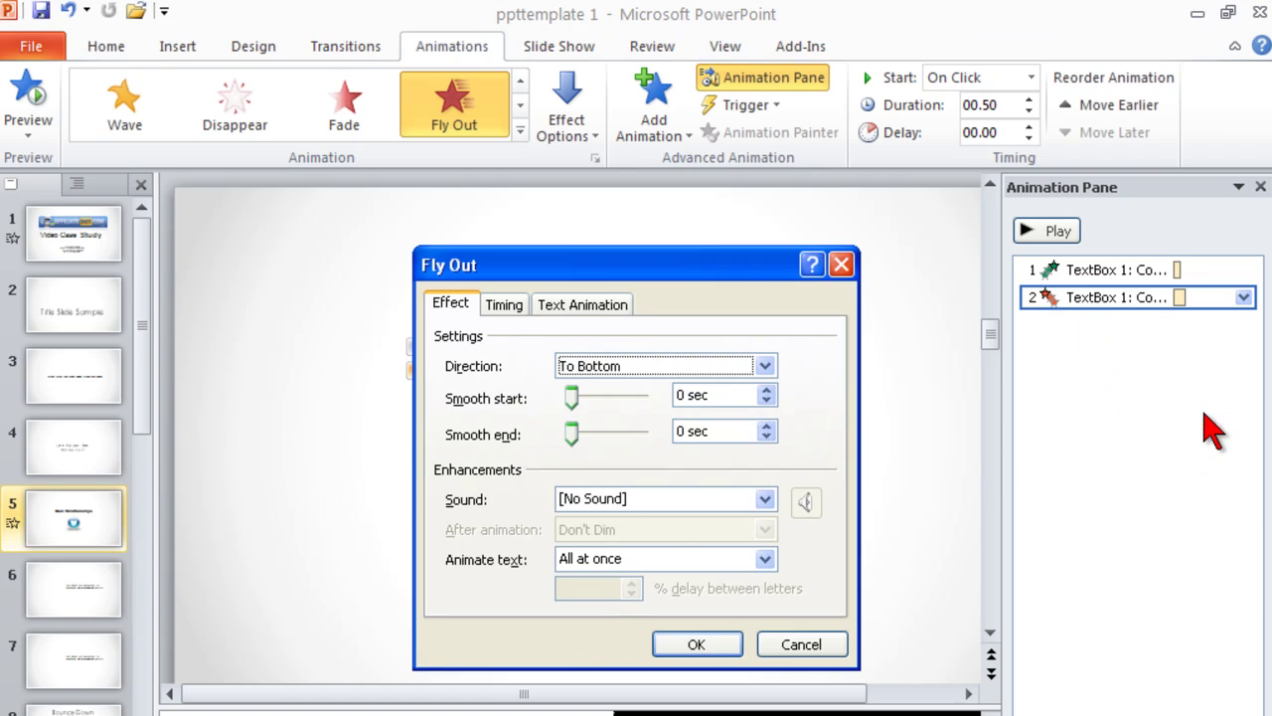
{"action": "left_click", "coordinate": [764, 366]}
{"action": "left_click", "coordinate": [641, 450]}
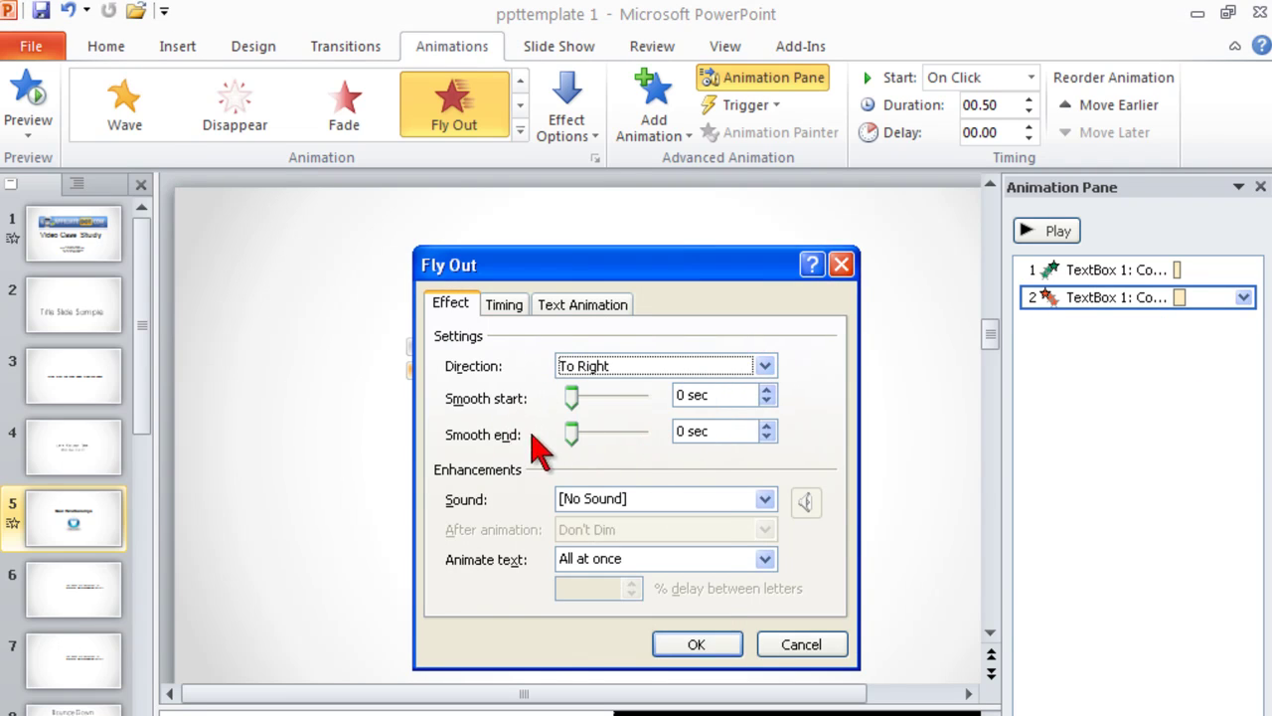
{"action": "left_click", "coordinate": [506, 306]}
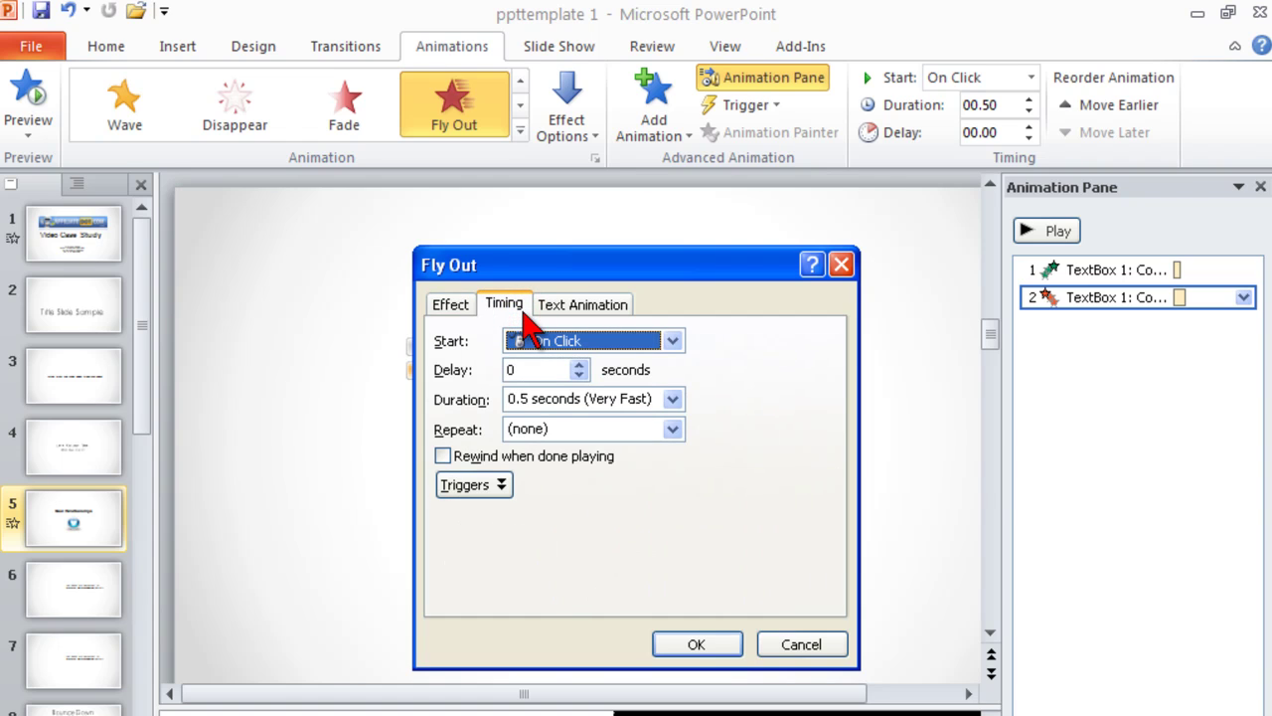
{"action": "left_click", "coordinate": [541, 399]}
{"action": "type", "text": ".3"}
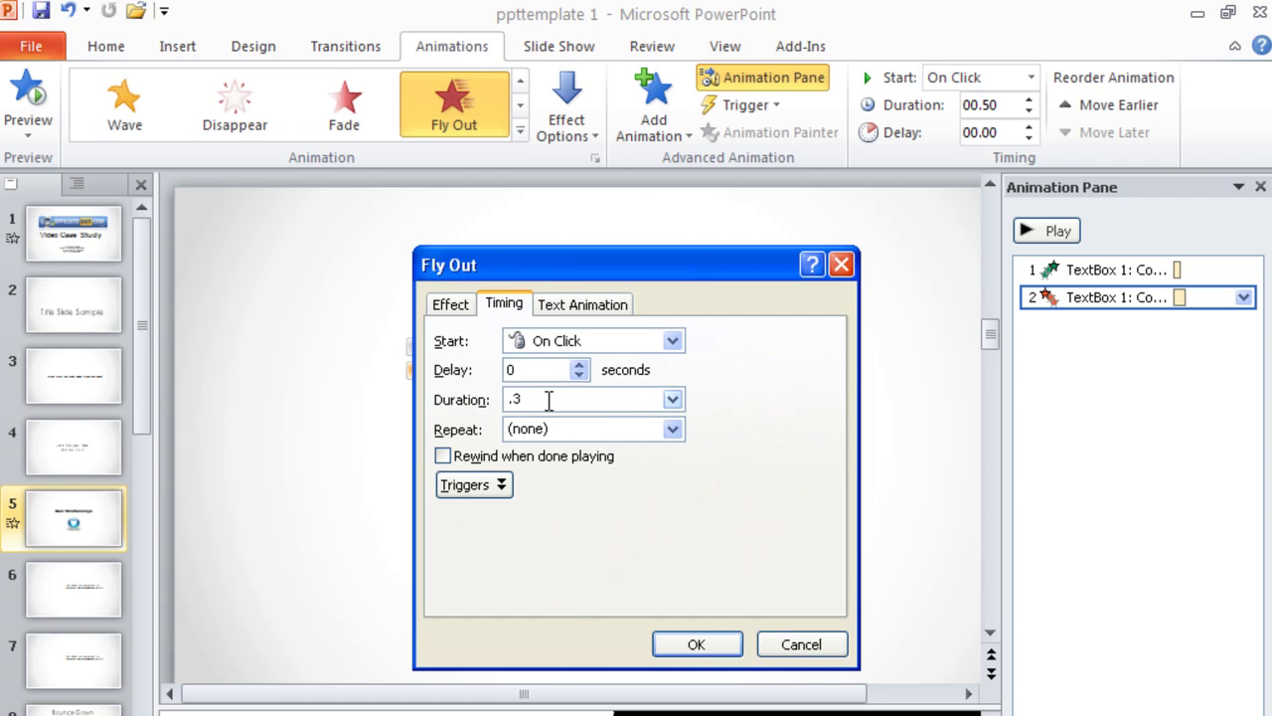
{"action": "left_click", "coordinate": [672, 341]}
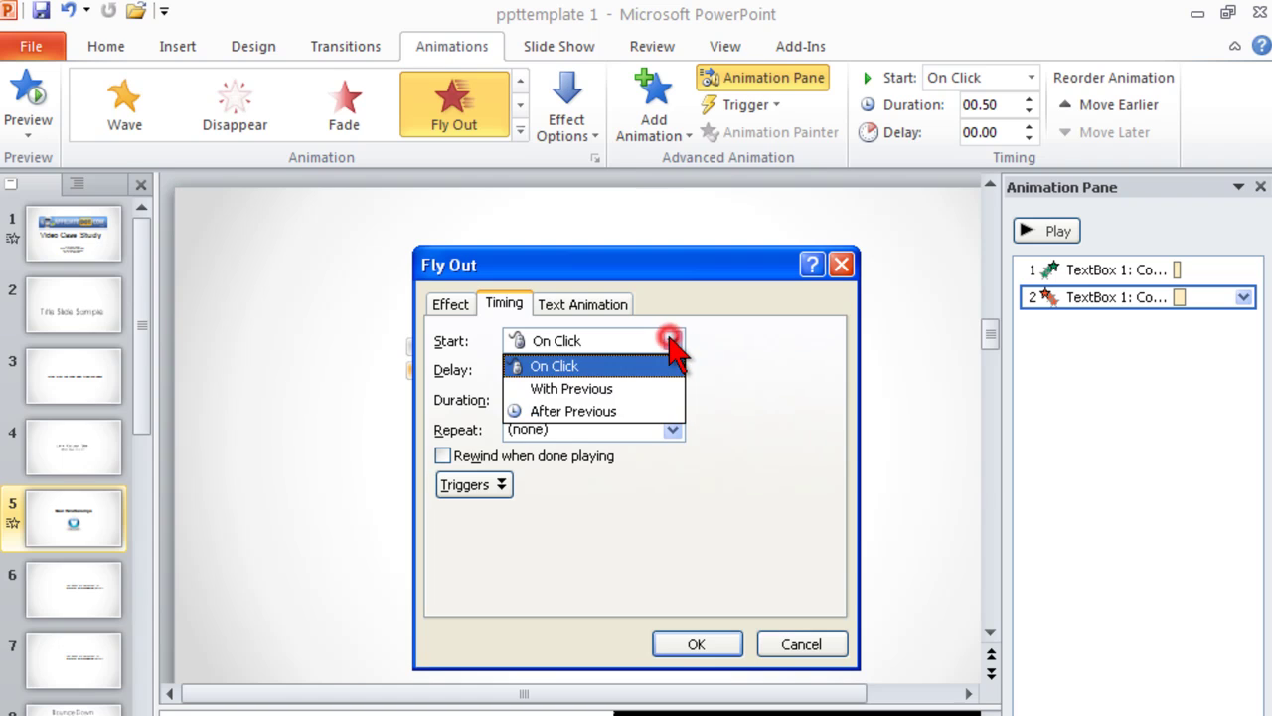
{"action": "left_click", "coordinate": [636, 365]}
{"action": "left_click", "coordinate": [708, 644]}
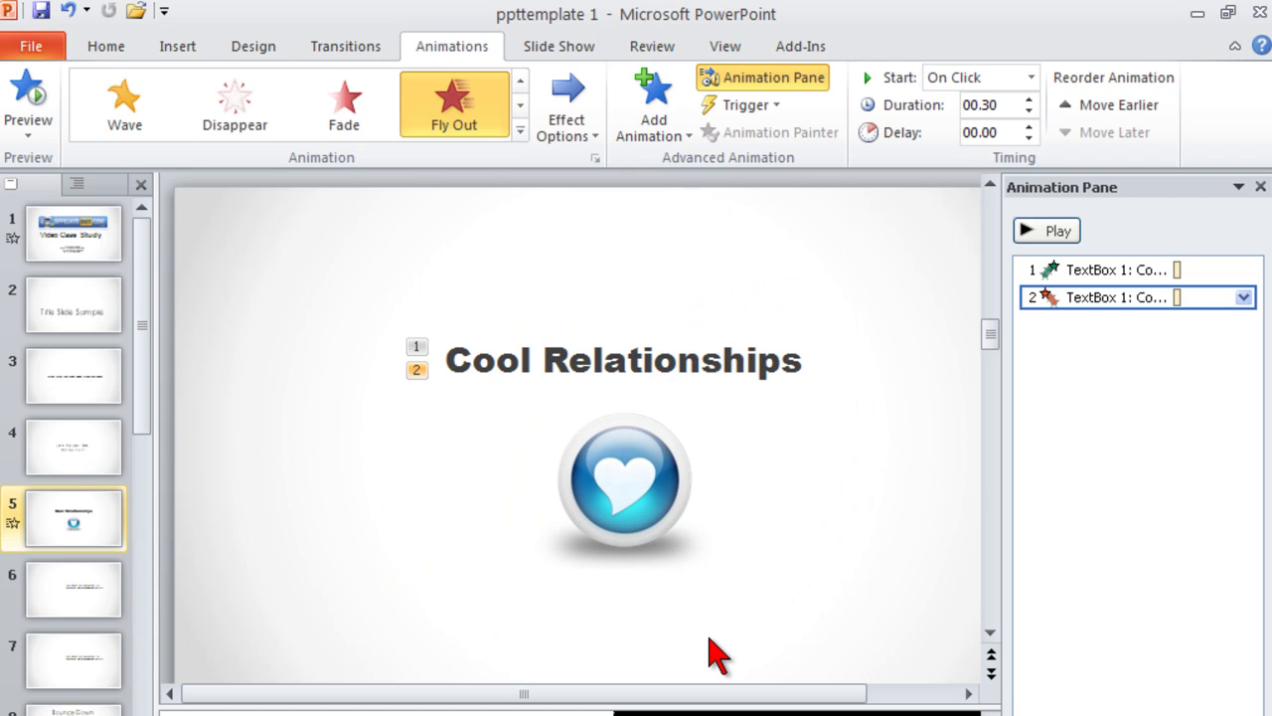
{"action": "key", "text": "shift+F5"}
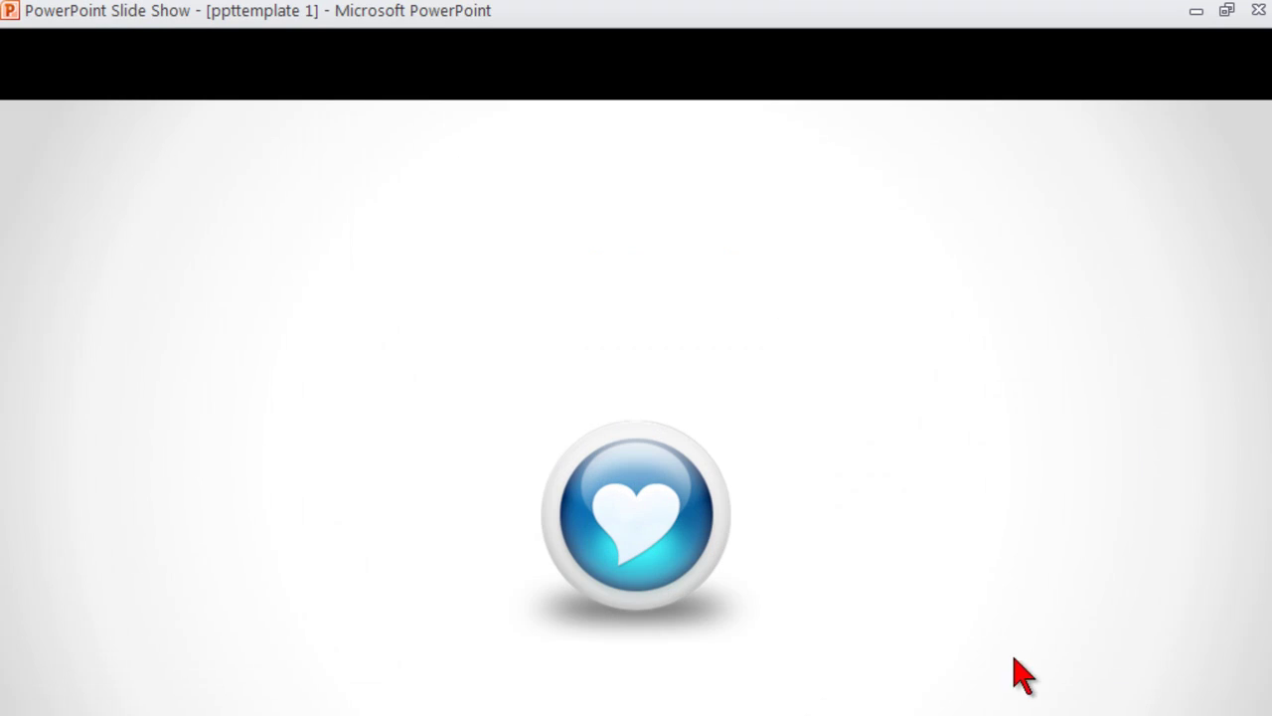
{"action": "left_click", "coordinate": [877, 423]}
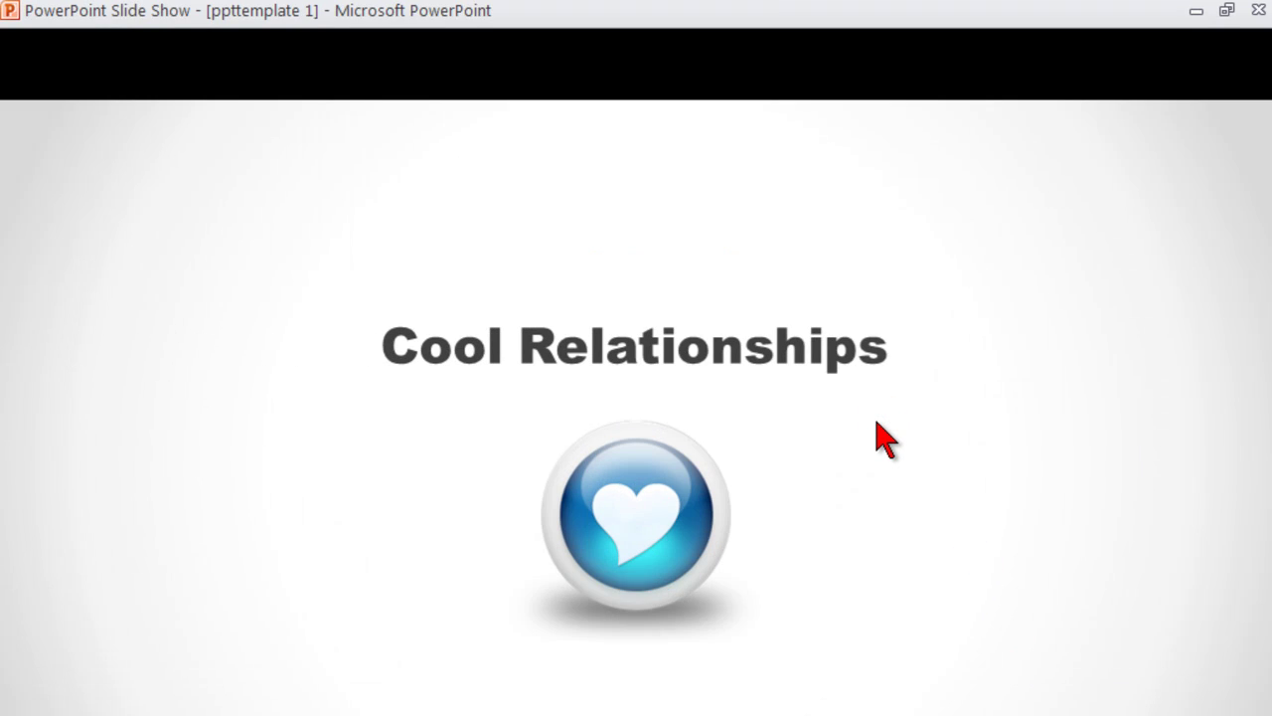
{"action": "left_click", "coordinate": [877, 424]}
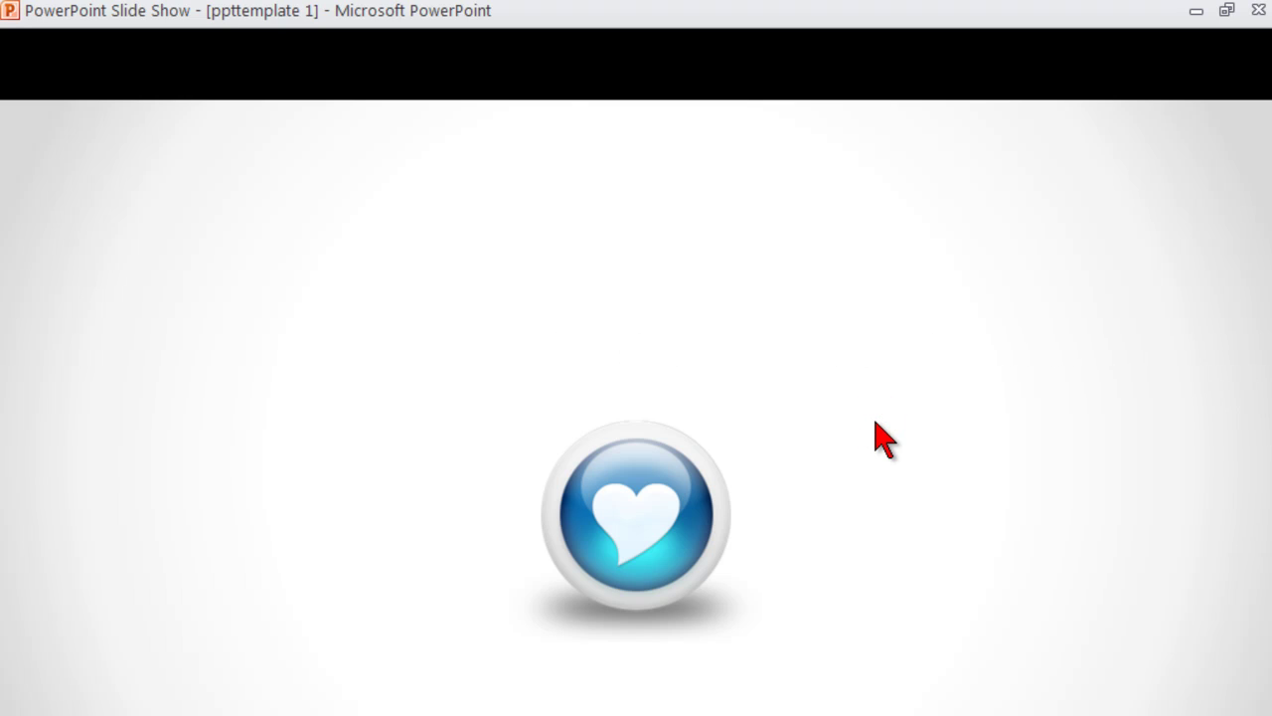
{"action": "key", "text": "Escape"}
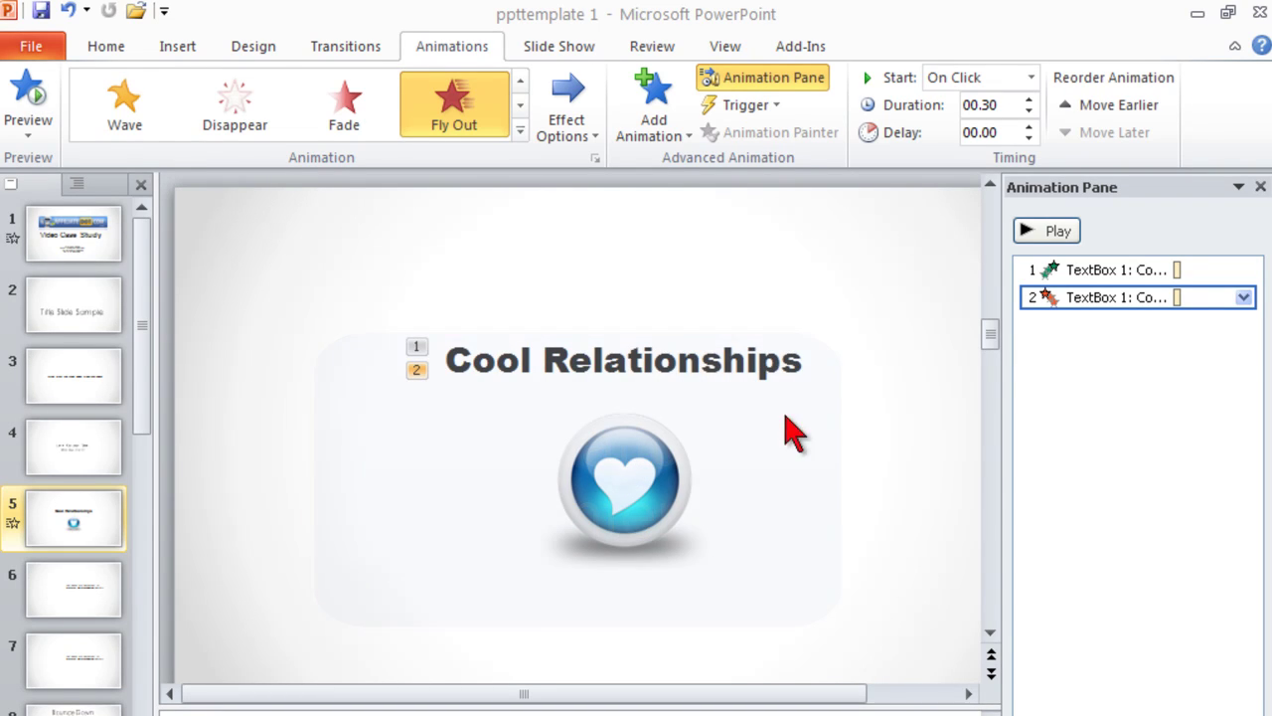
Step: Copy the title's Fly In and Fly Out animations onto the heart picture with Animation Painter
{"action": "left_click", "coordinate": [605, 337]}
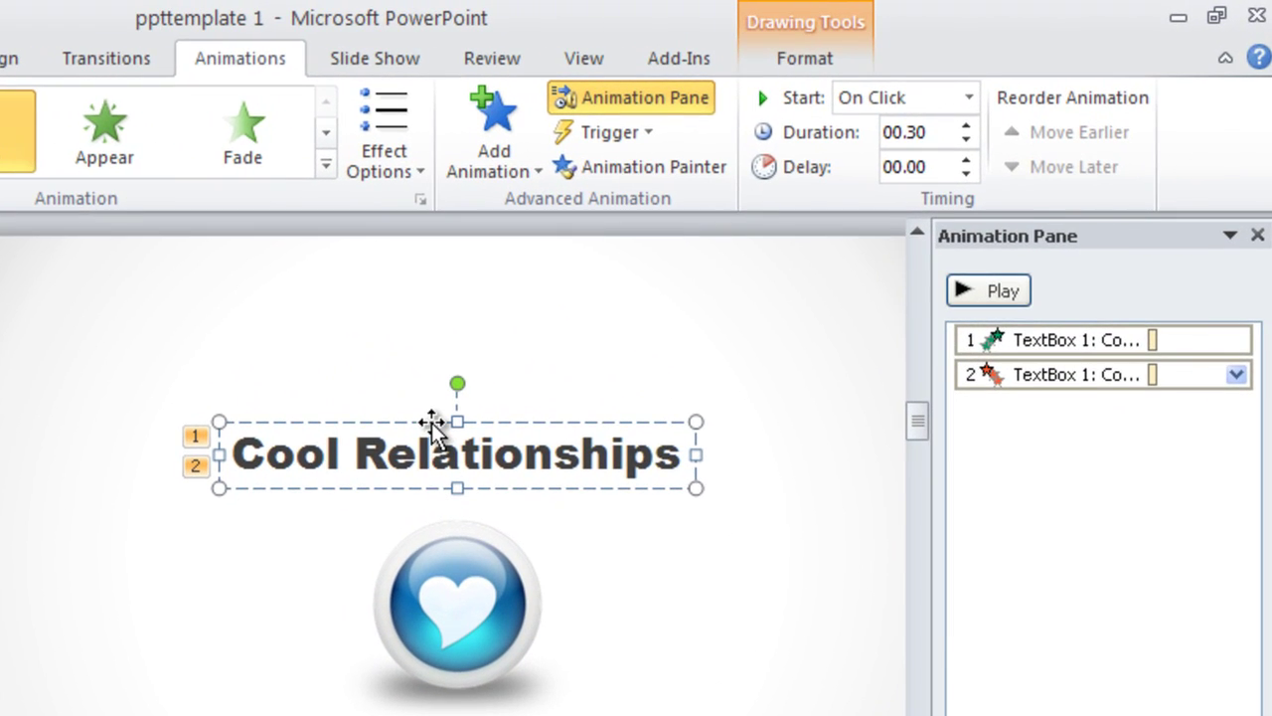
{"action": "left_click", "coordinate": [537, 368]}
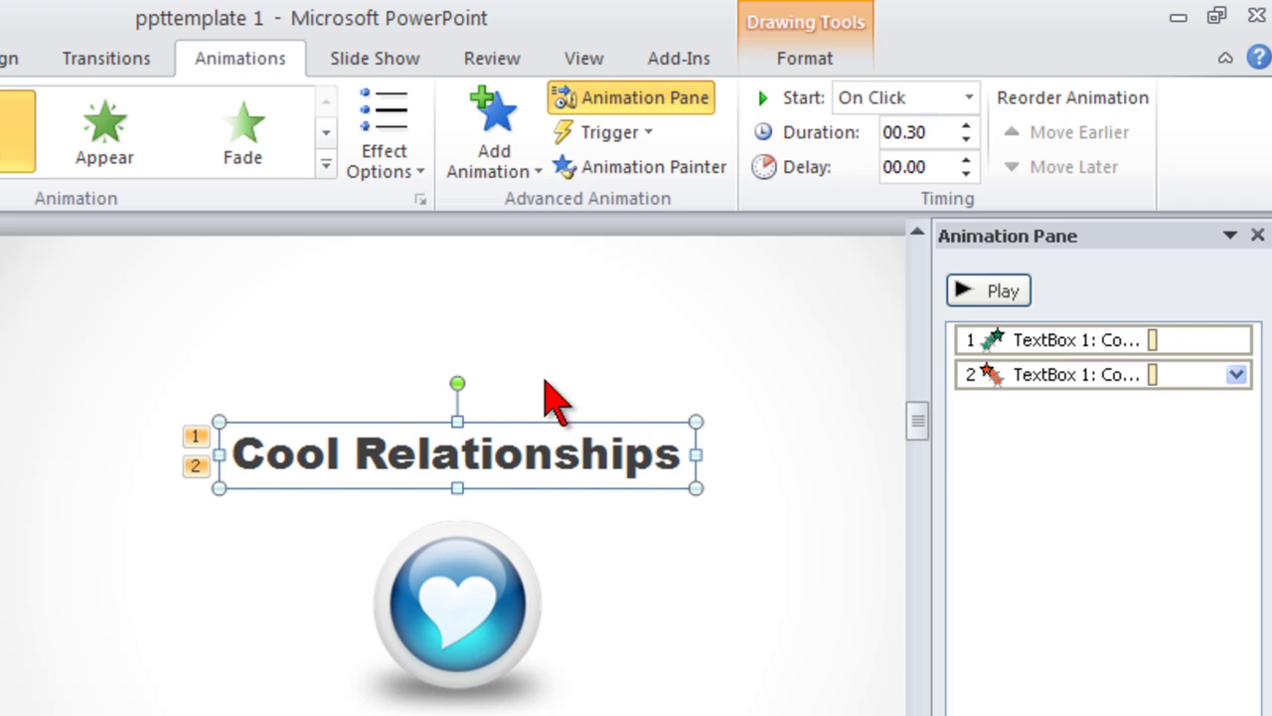
{"action": "left_click", "coordinate": [676, 169]}
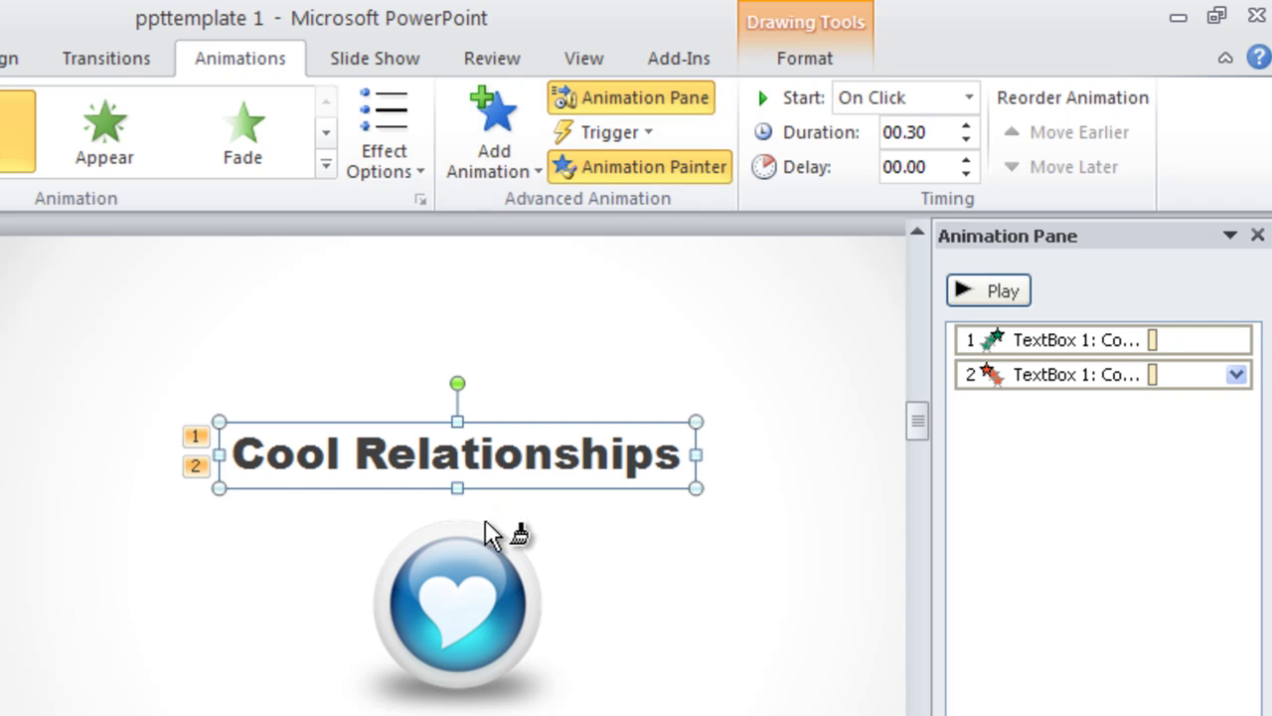
{"action": "left_click", "coordinate": [464, 601]}
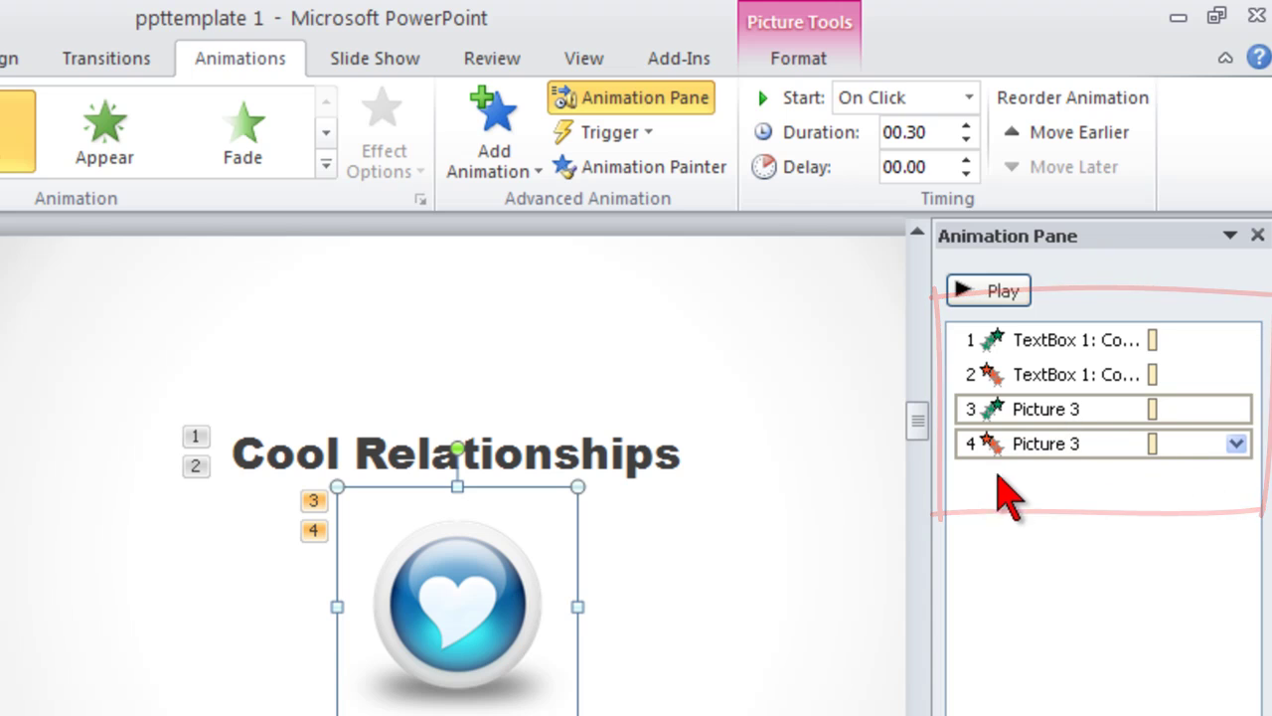
{"action": "key", "text": "Up"}
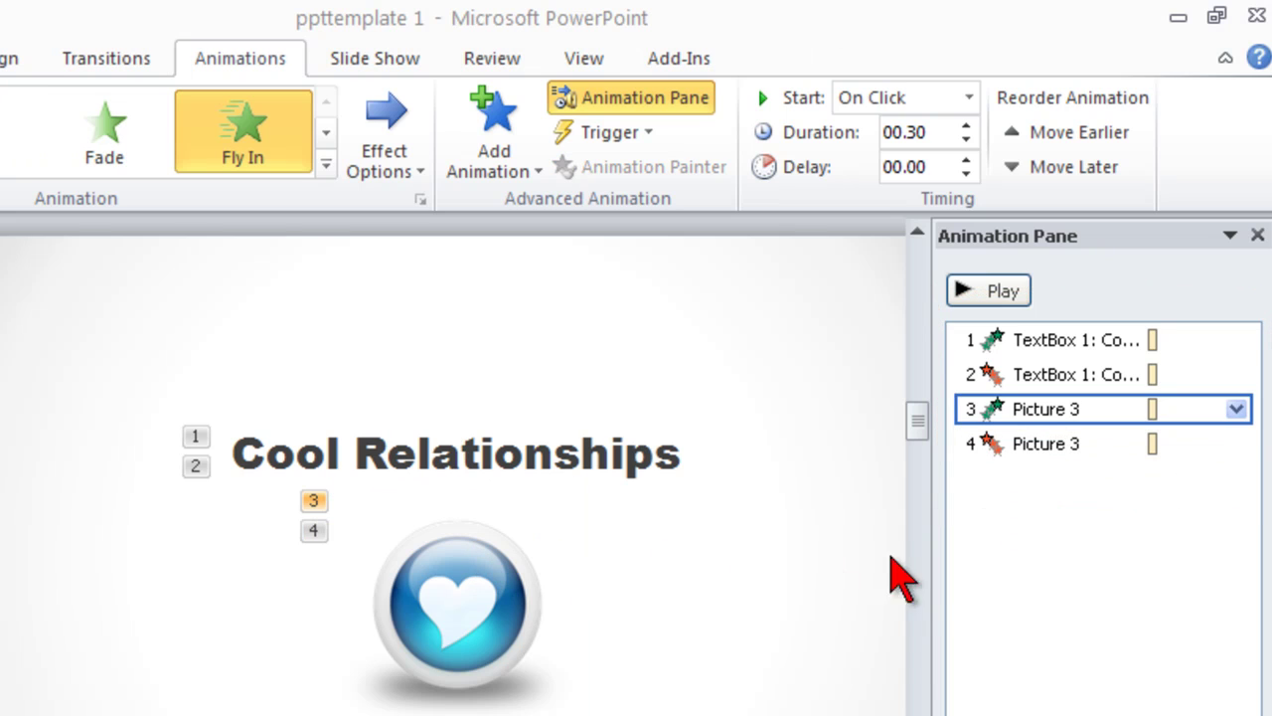
Step: Make the picture's Fly In come from the right and start With Previous
{"action": "left_click", "coordinate": [1235, 409]}
{"action": "left_click", "coordinate": [1143, 557]}
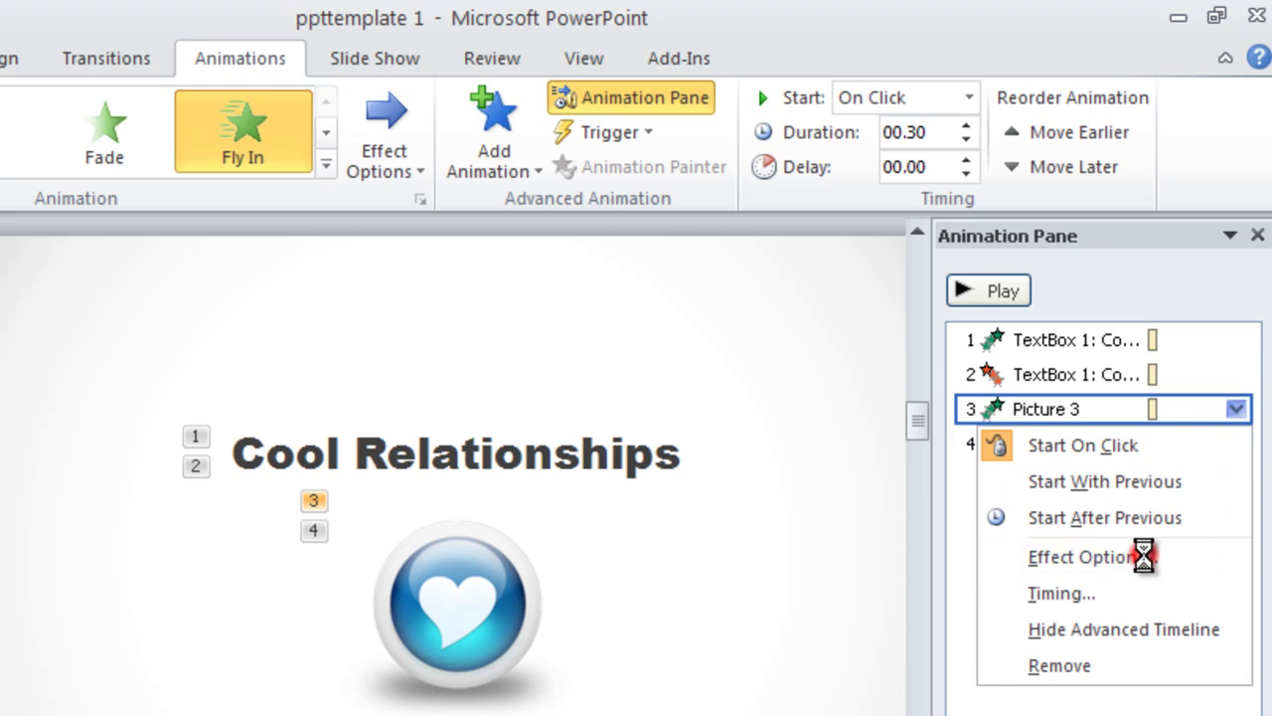
{"action": "left_click", "coordinate": [634, 437]}
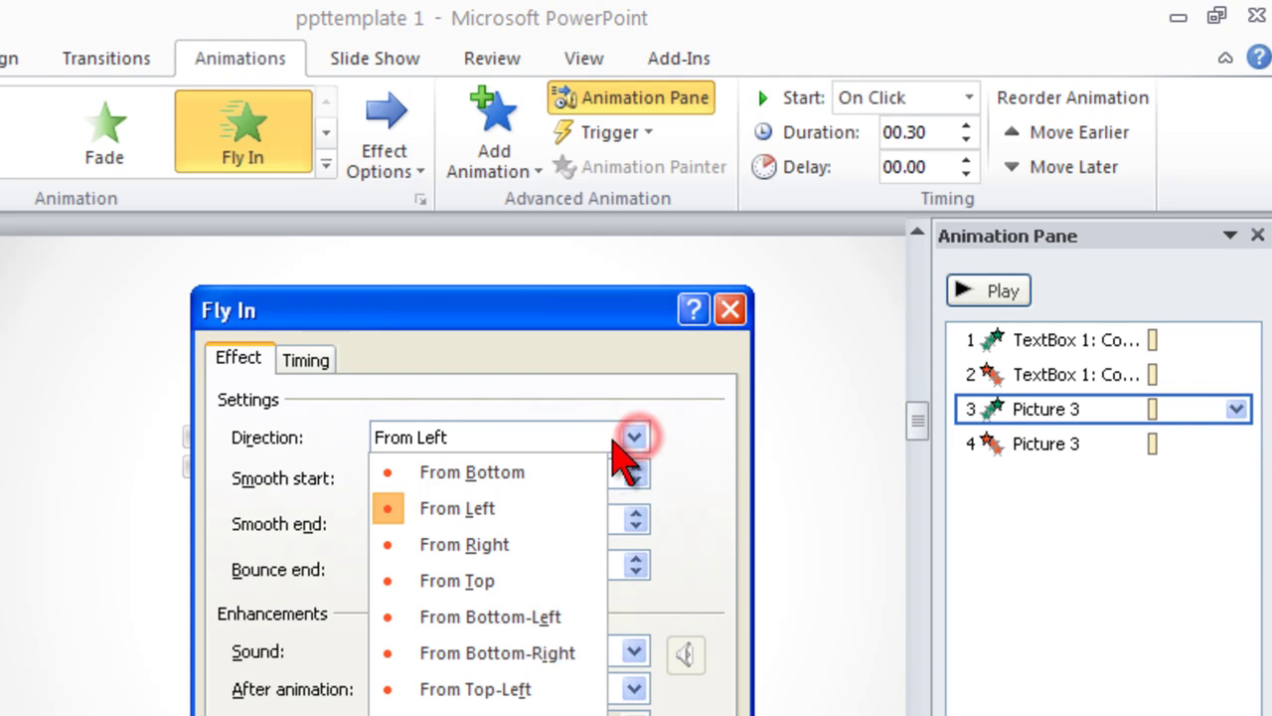
{"action": "left_click", "coordinate": [415, 527]}
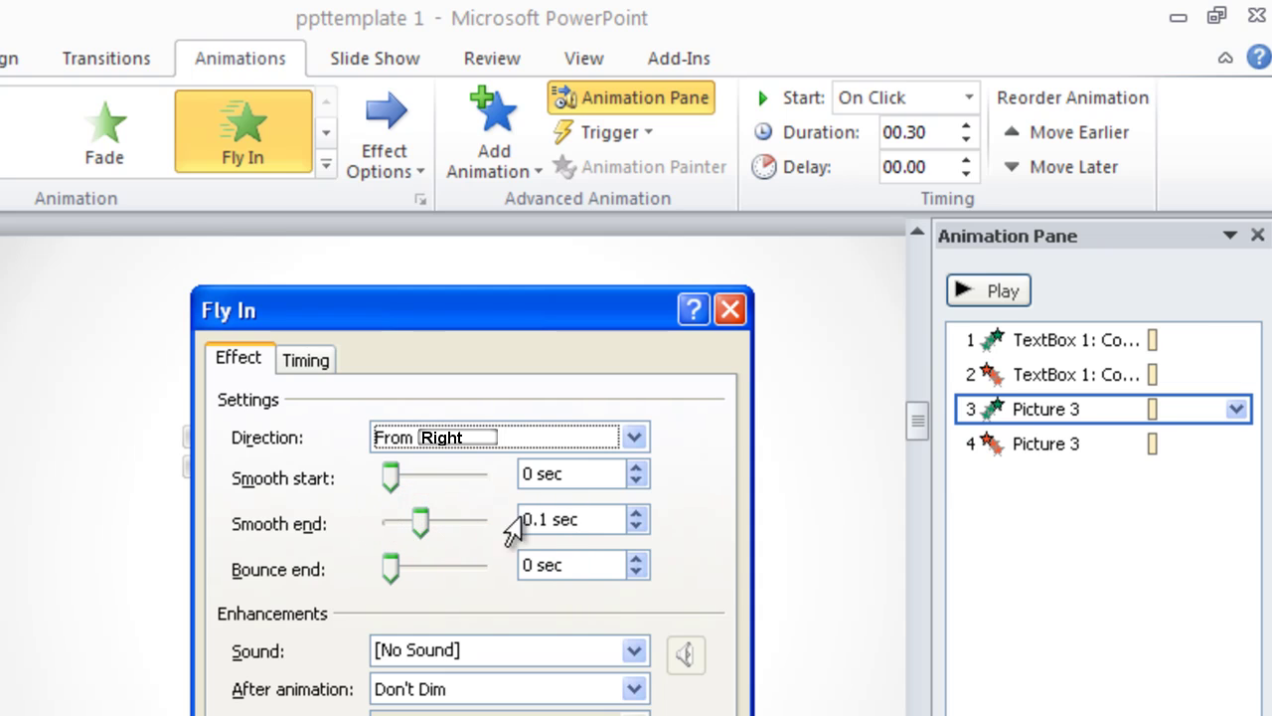
{"action": "left_click", "coordinate": [303, 360]}
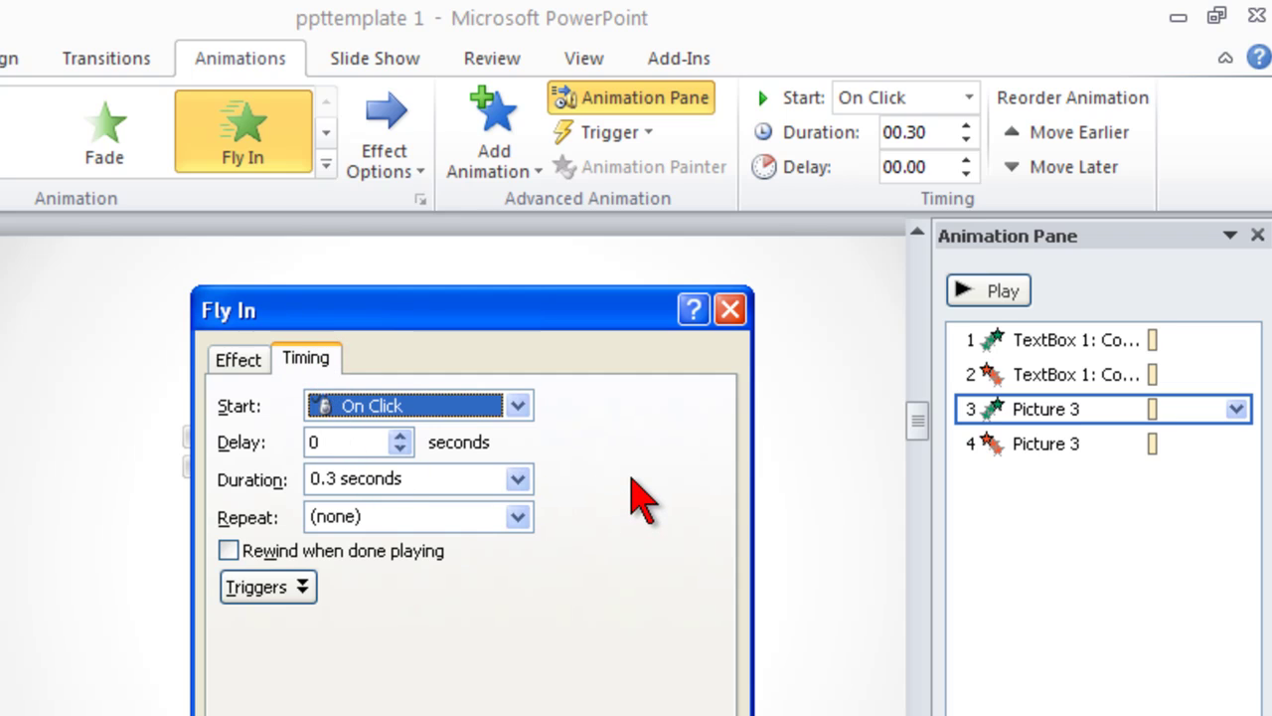
{"action": "left_click", "coordinate": [518, 405]}
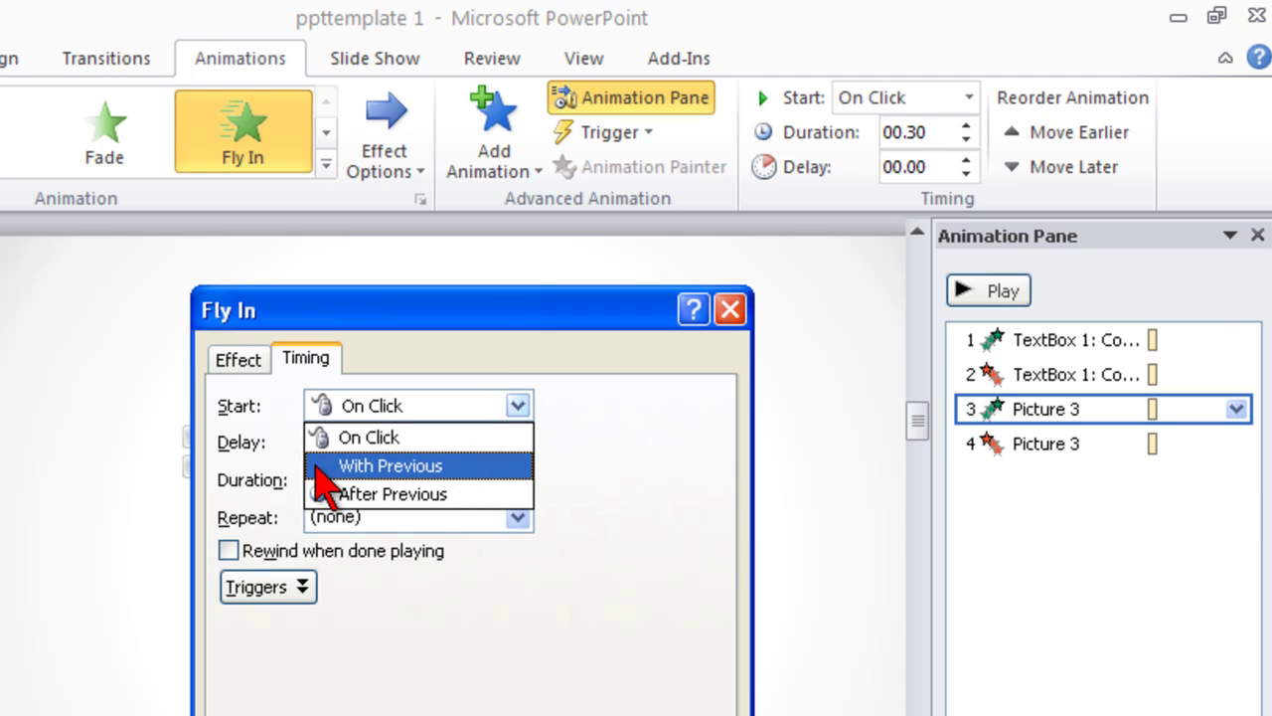
{"action": "left_click", "coordinate": [437, 465]}
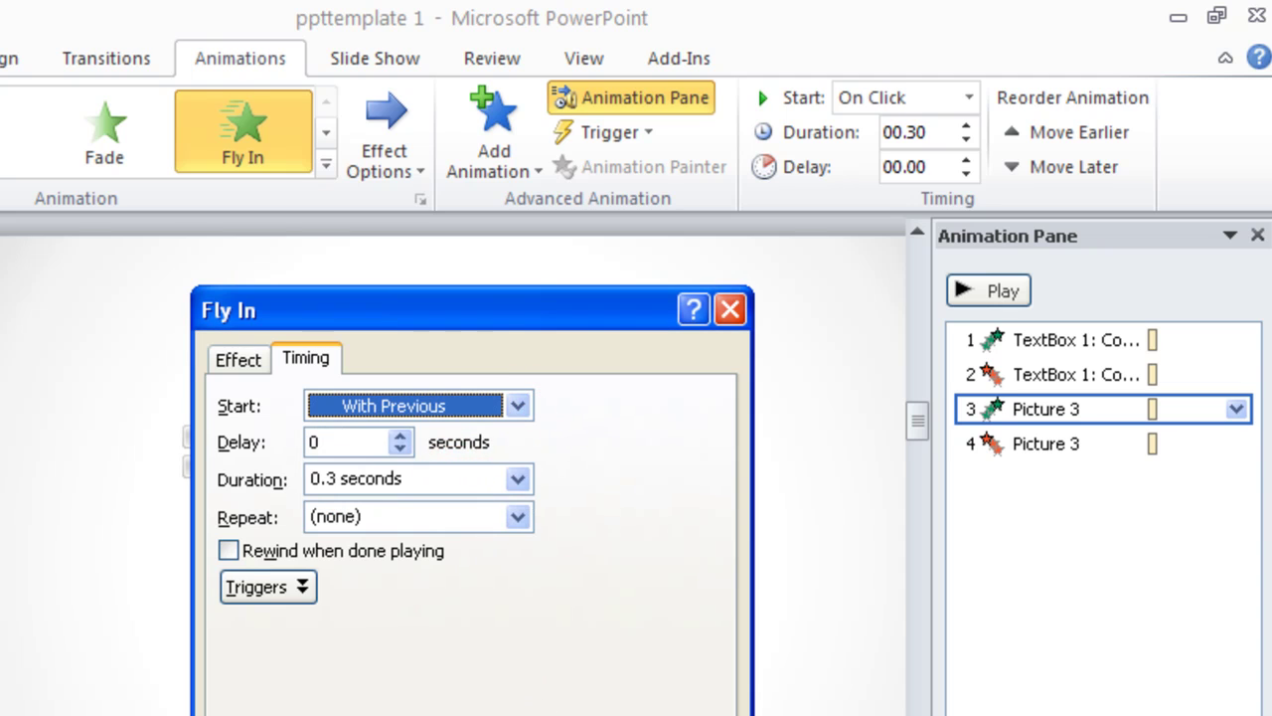
{"action": "key", "text": "Return"}
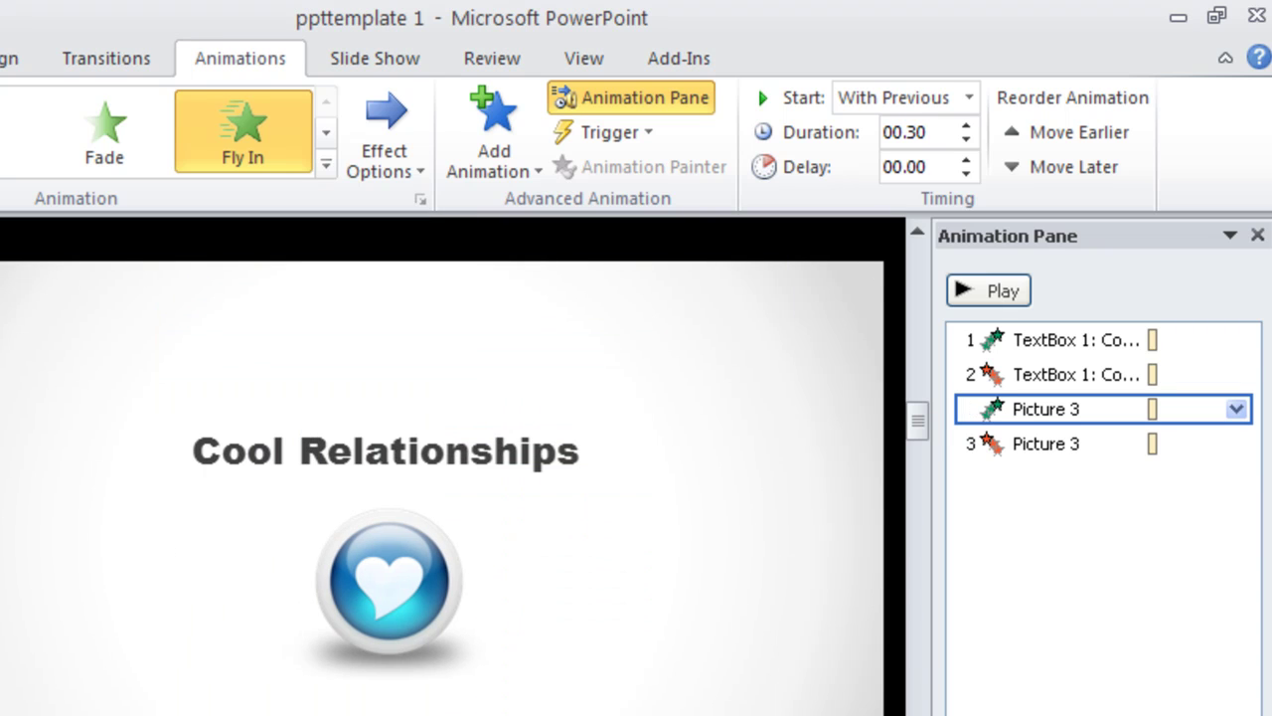
Step: Make the picture's Fly Out exit to the left and start With Previous
{"action": "left_click", "coordinate": [1236, 444]}
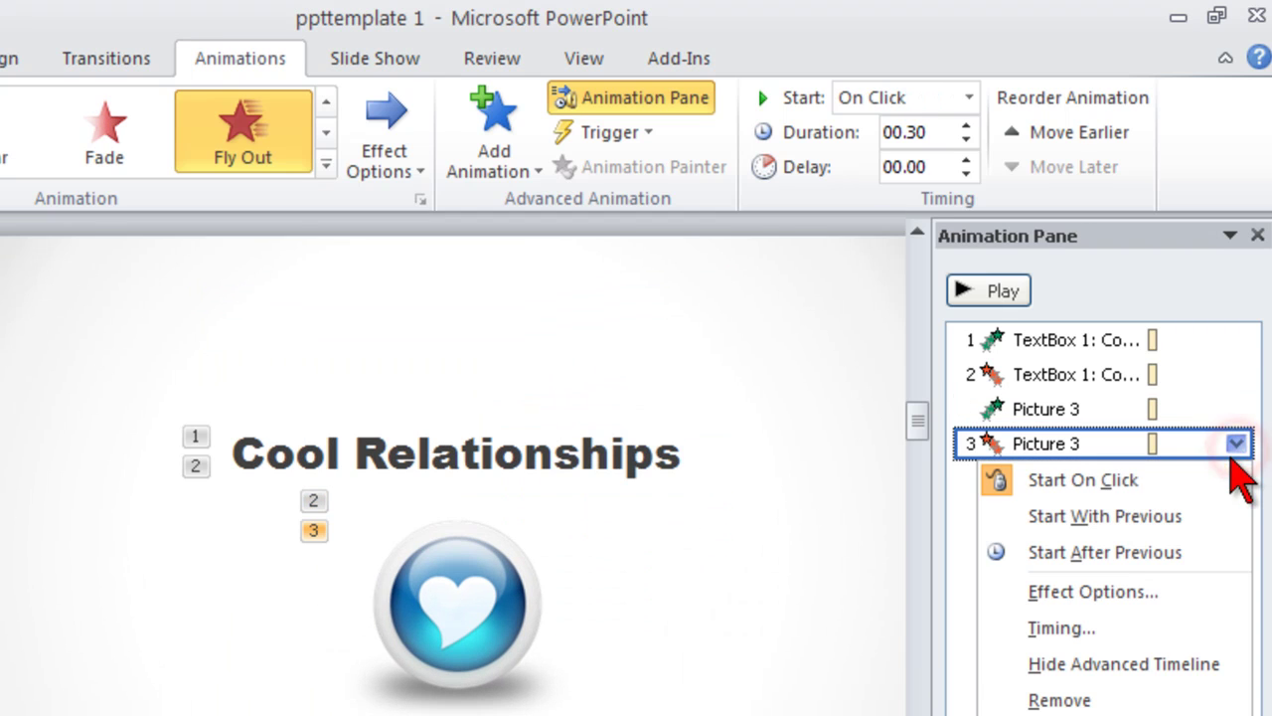
{"action": "left_click", "coordinate": [1153, 596]}
{"action": "left_click", "coordinate": [634, 461]}
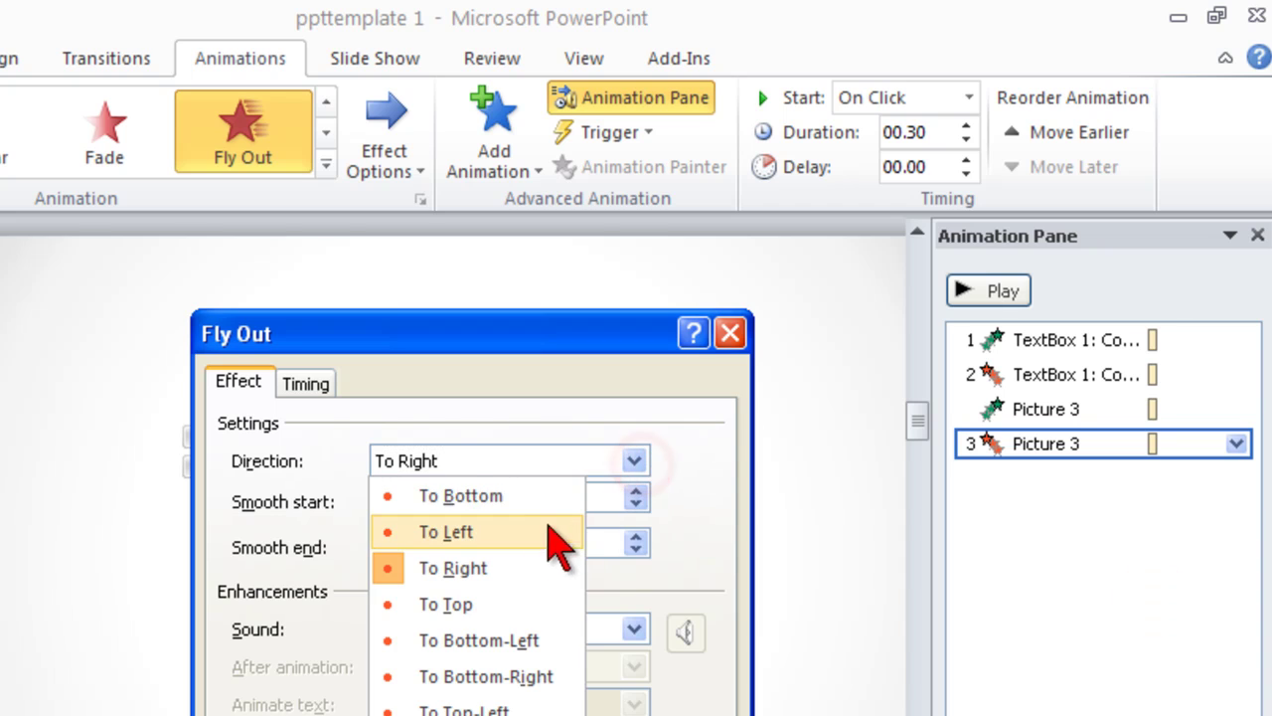
{"action": "left_click", "coordinate": [509, 535]}
{"action": "left_click", "coordinate": [304, 382]}
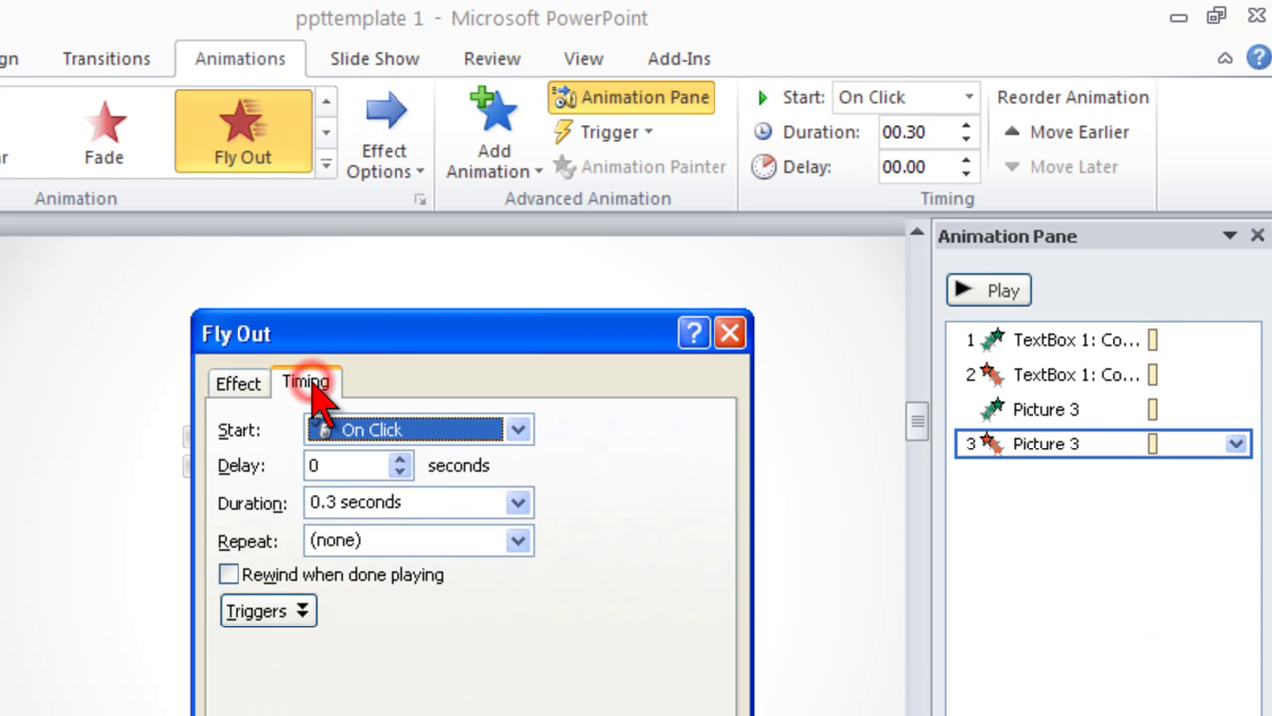
{"action": "left_click", "coordinate": [514, 428]}
{"action": "left_click", "coordinate": [373, 489]}
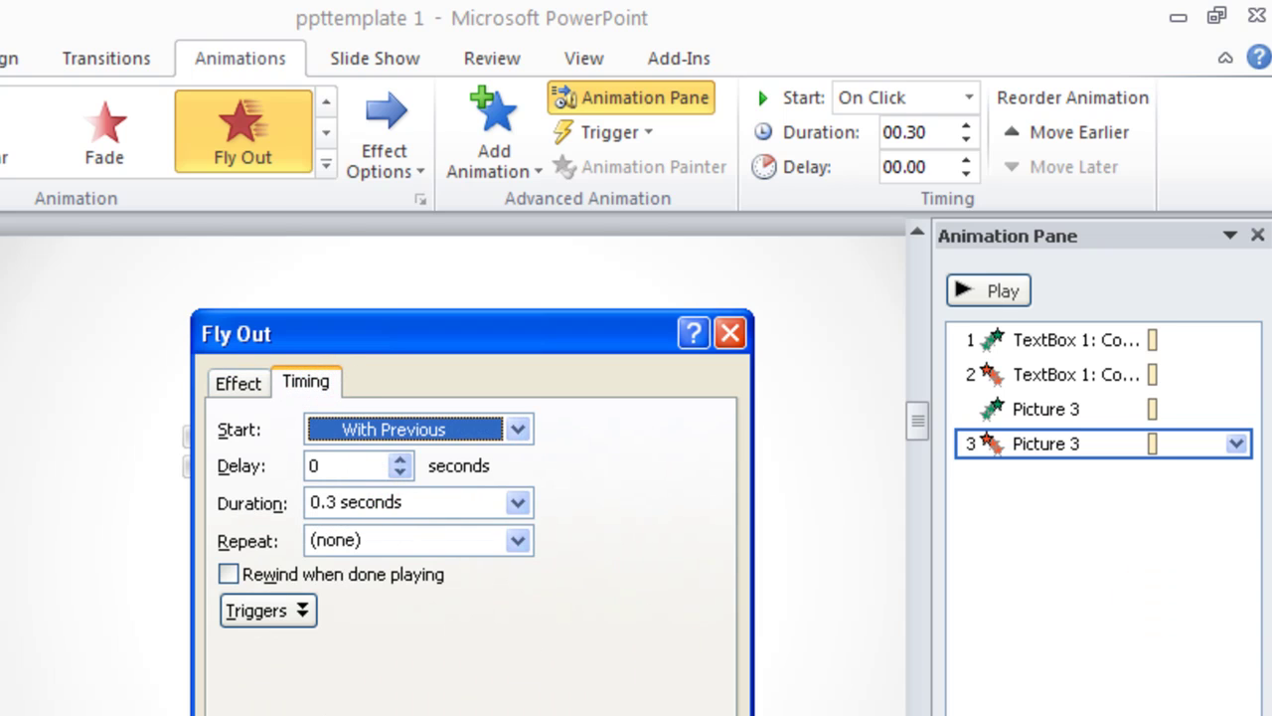
{"action": "key", "text": "Return"}
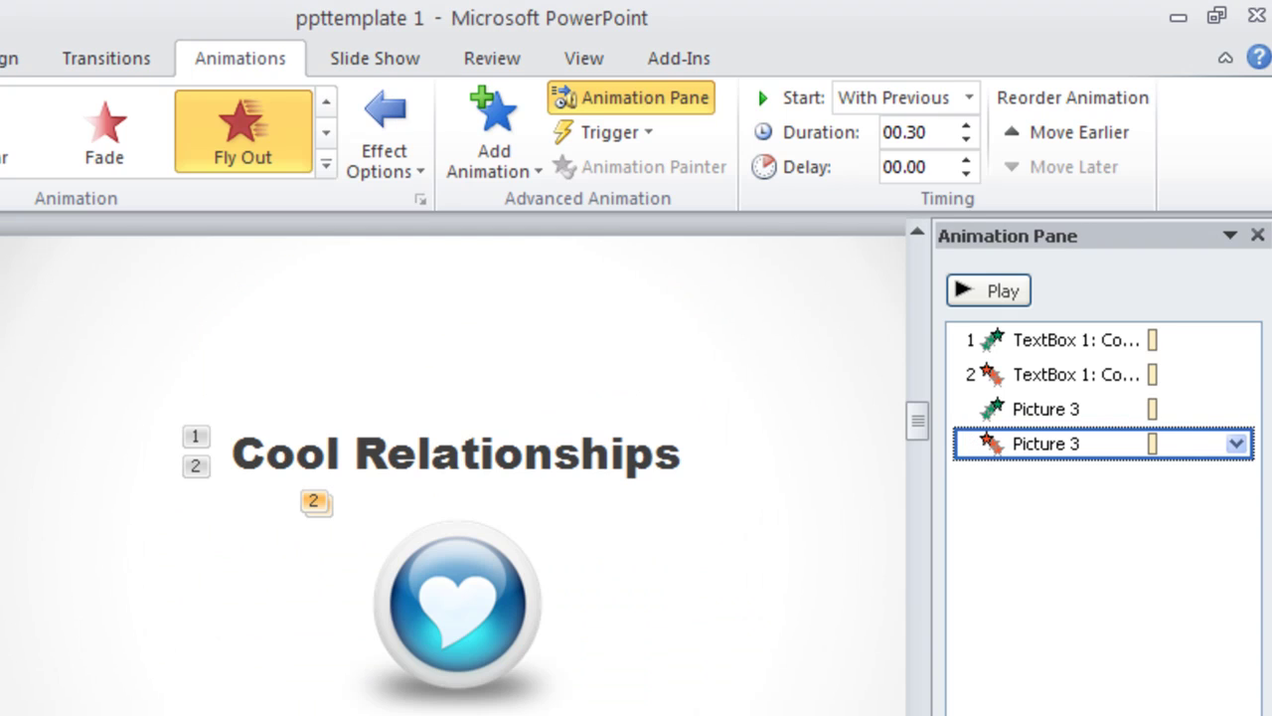
Step: Drag the picture's Fly In entry above the title's second effect (TextBox 2) in the Animation Pane
{"action": "left_click", "coordinate": [1072, 408]}
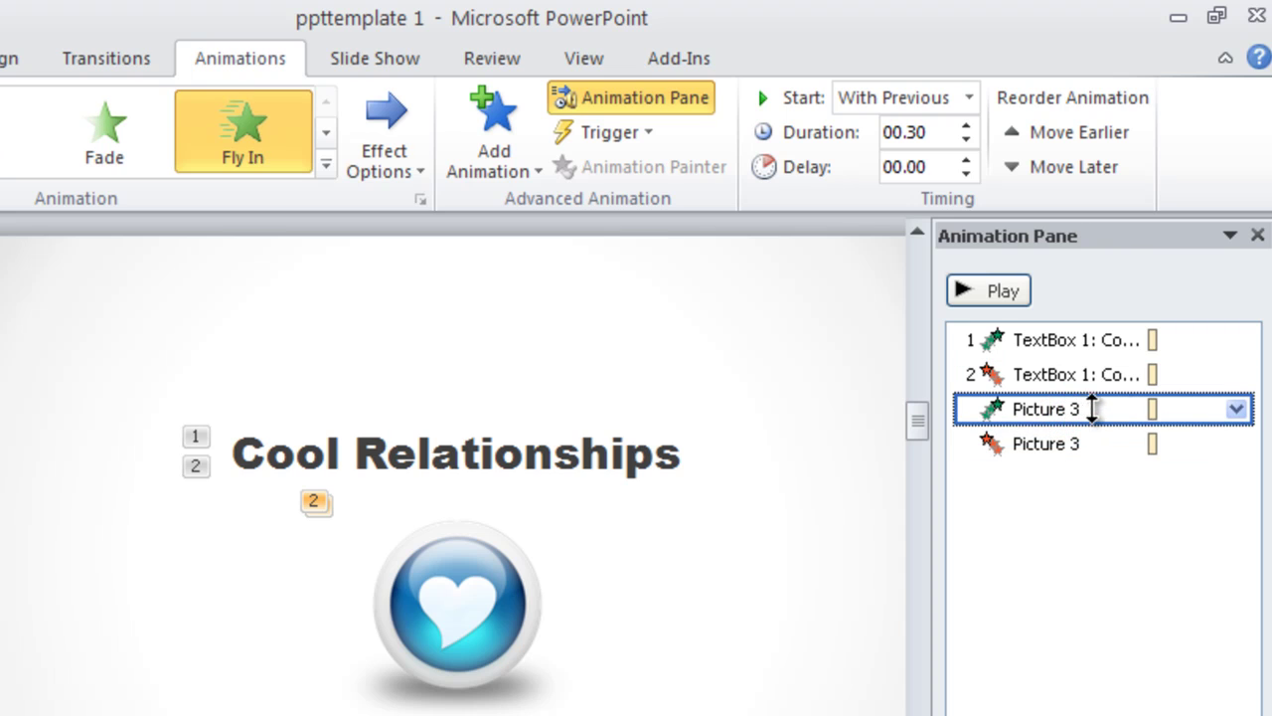
{"action": "left_click_drag", "start_coordinate": [1127, 409], "coordinate": [1124, 369]}
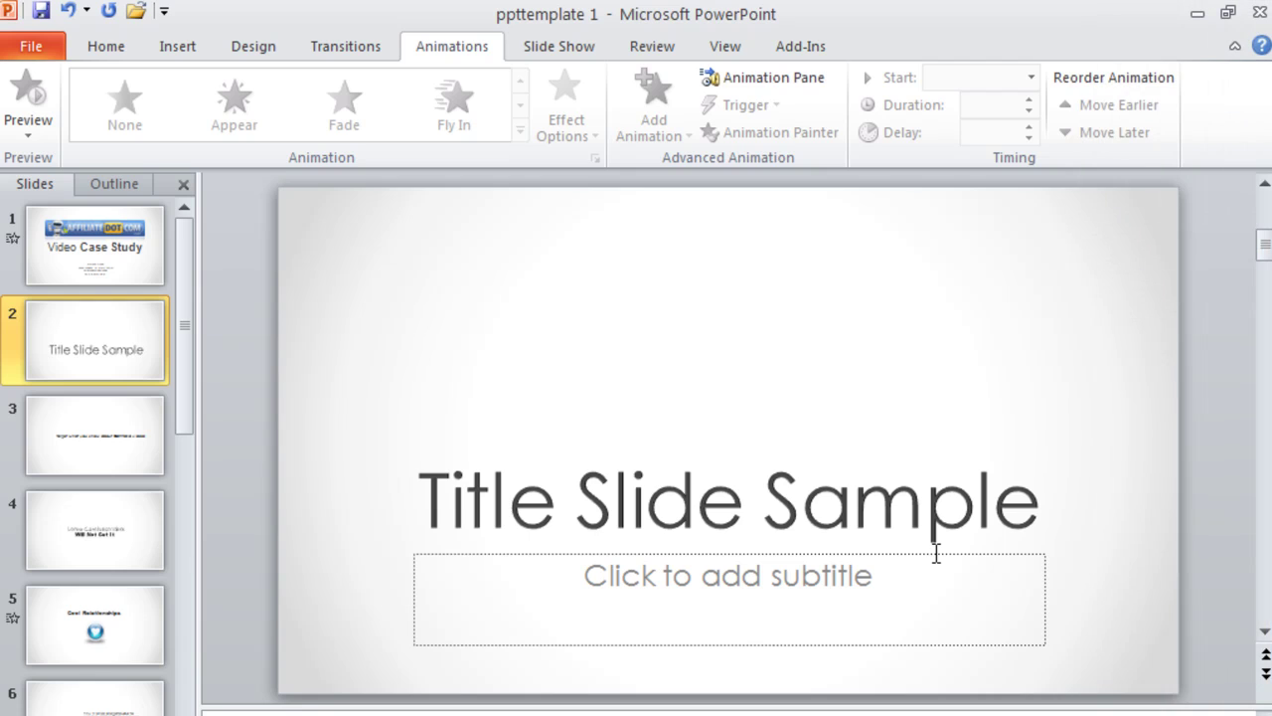
Step: Save the presentation as a copy named 'murray'
{"action": "left_click", "coordinate": [252, 381]}
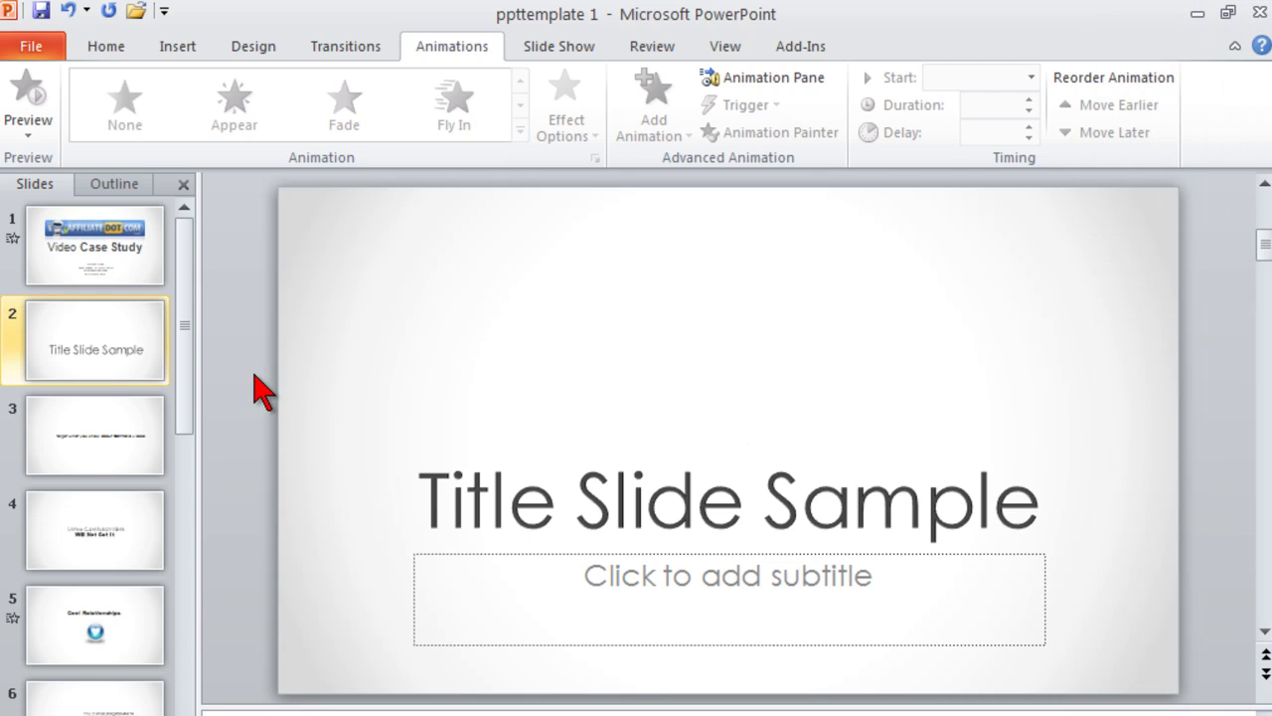
{"action": "left_click", "coordinate": [30, 46]}
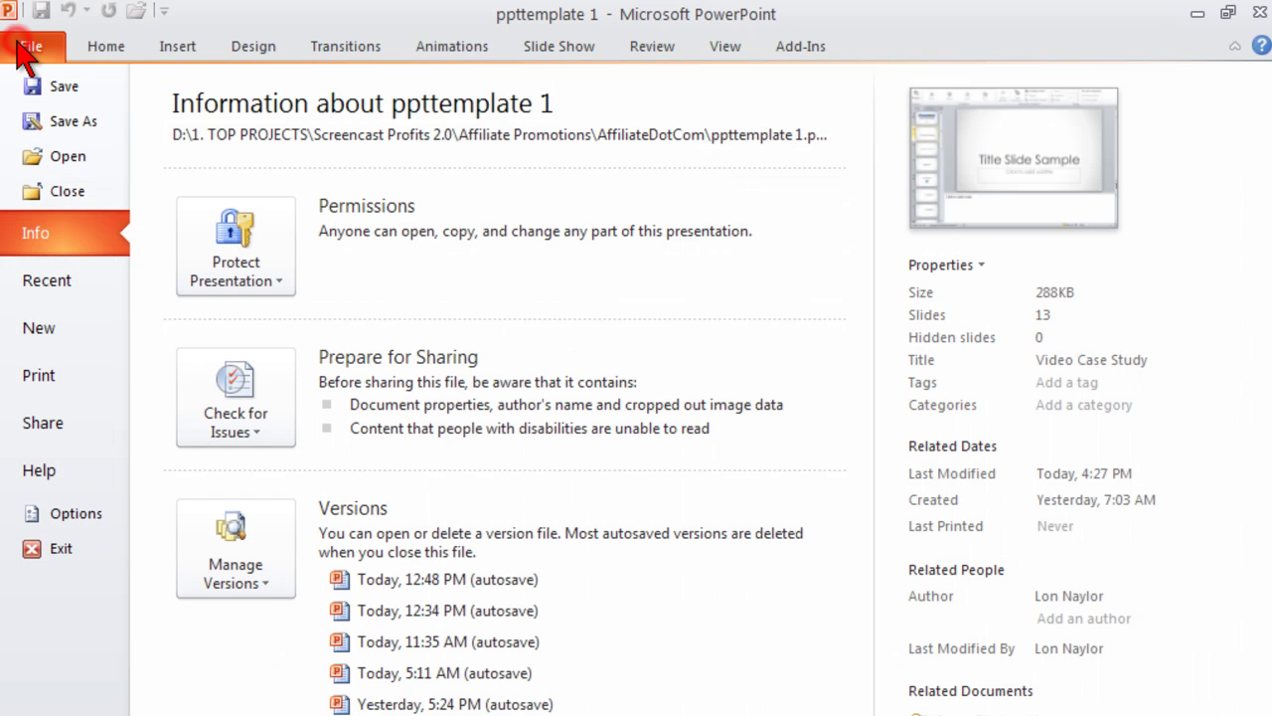
{"action": "left_click", "coordinate": [61, 121]}
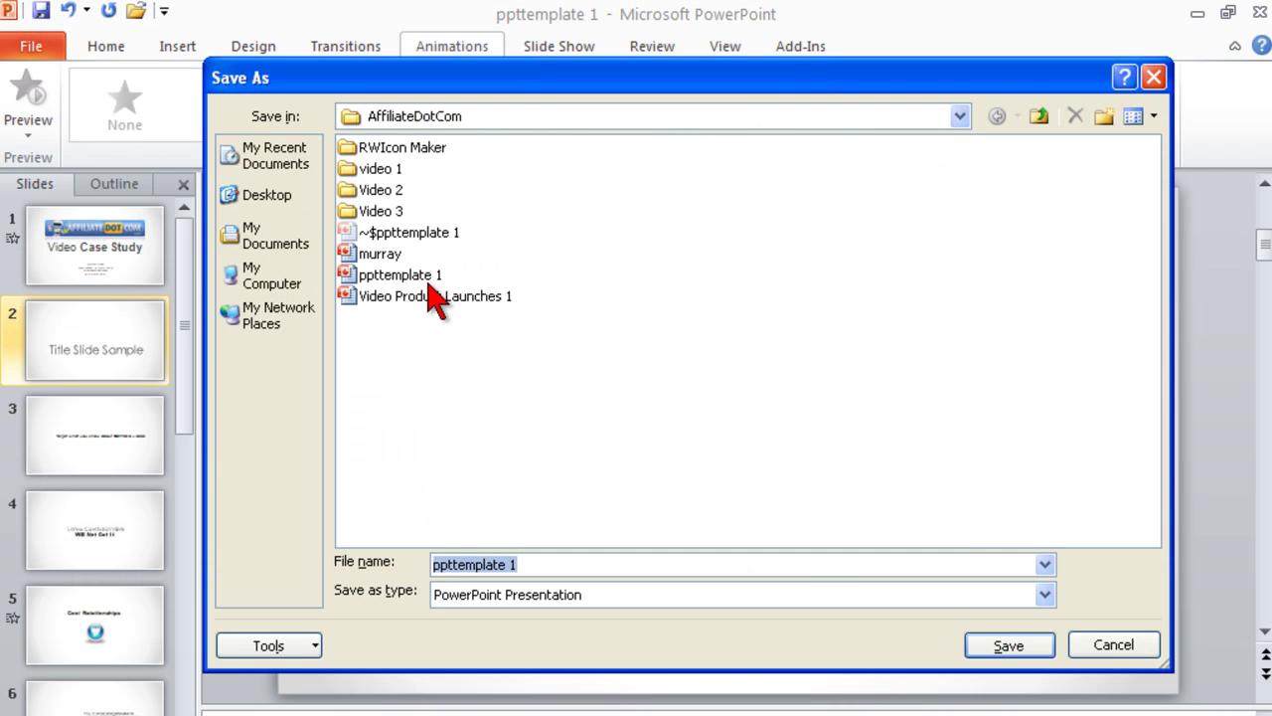
{"action": "left_click", "coordinate": [396, 253]}
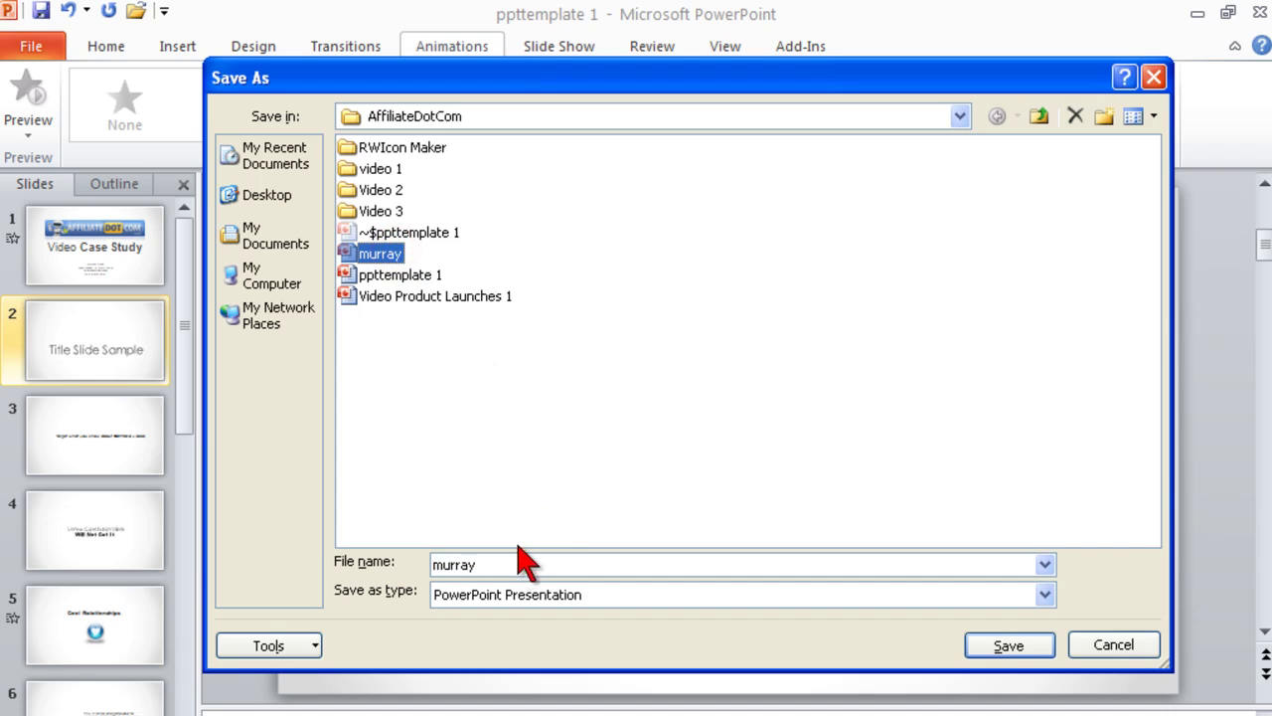
{"action": "key", "text": "Return"}
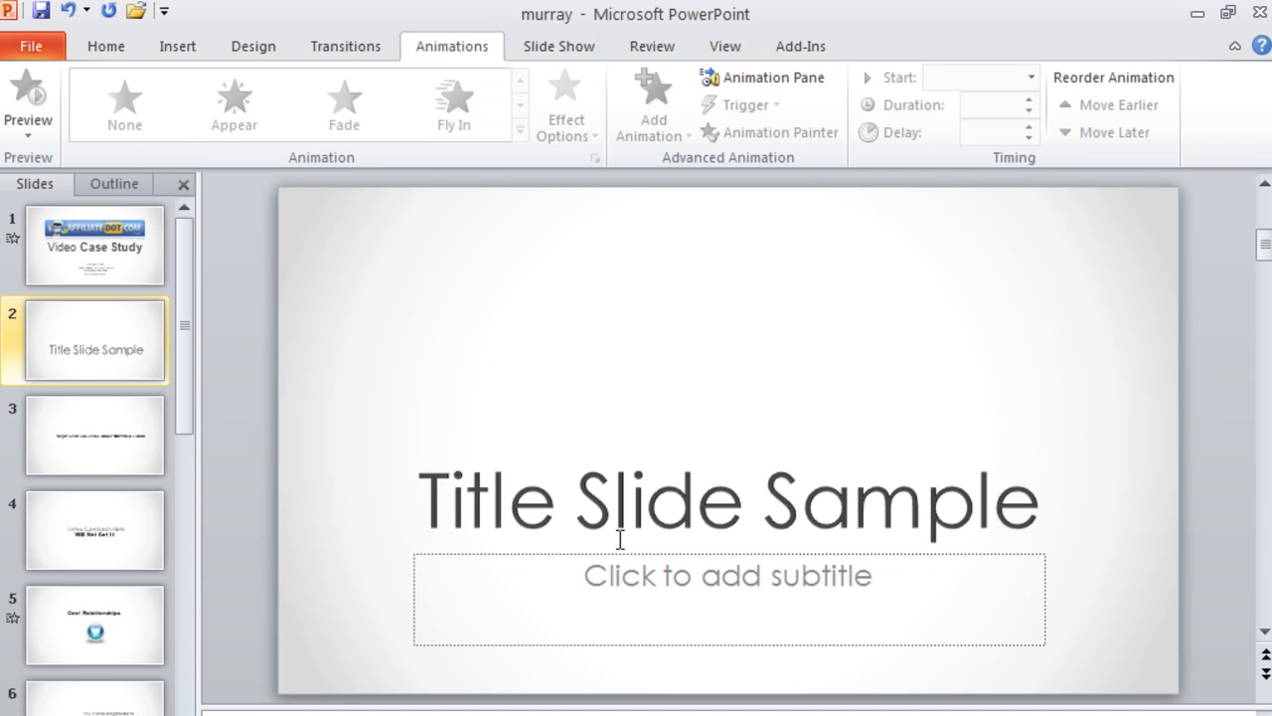
{"action": "left_click", "coordinate": [116, 556]}
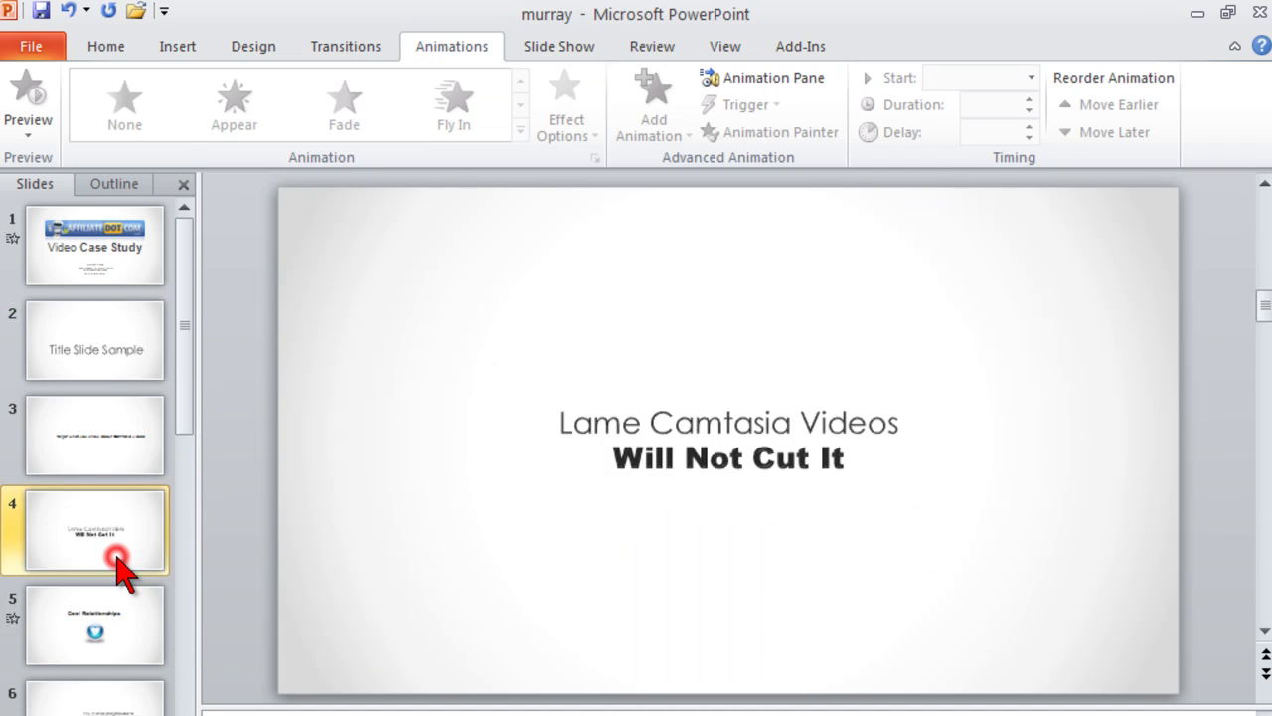
Step: Retitle slide 5 with the presenter's name followed by 'Rocks!' and nudge the box right
{"action": "left_click", "coordinate": [116, 641]}
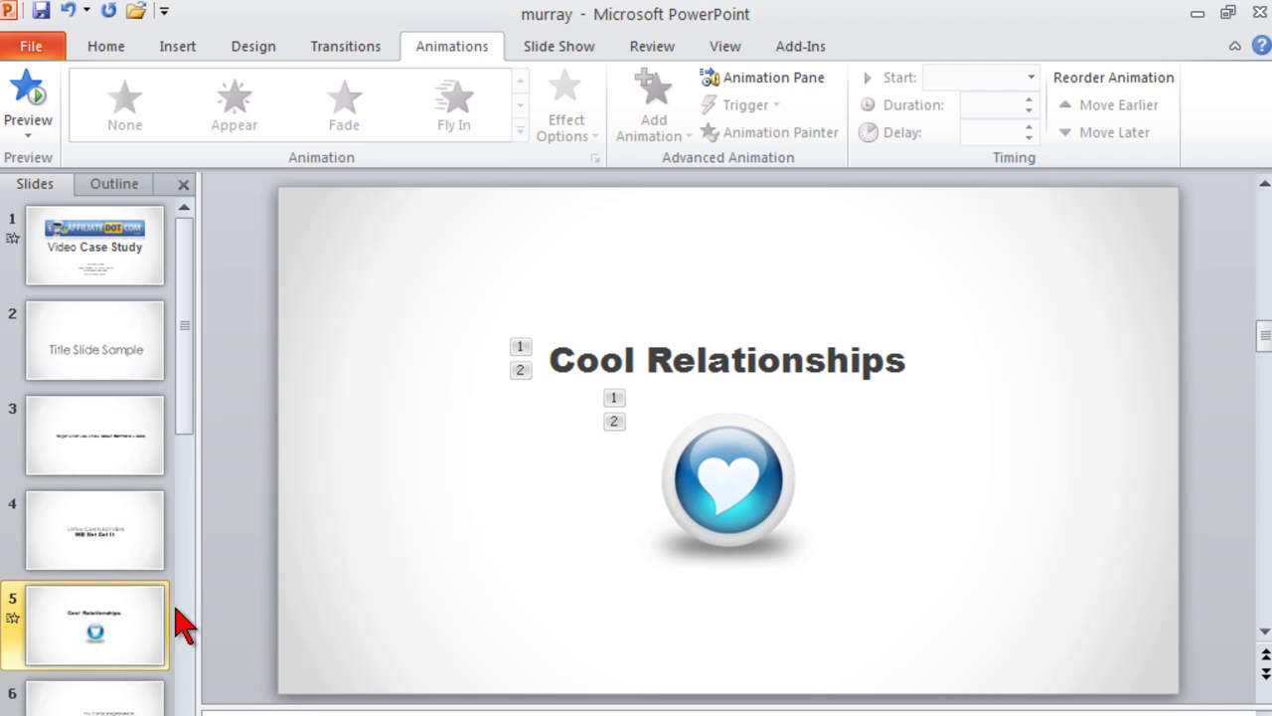
{"action": "triple_click", "coordinate": [815, 368]}
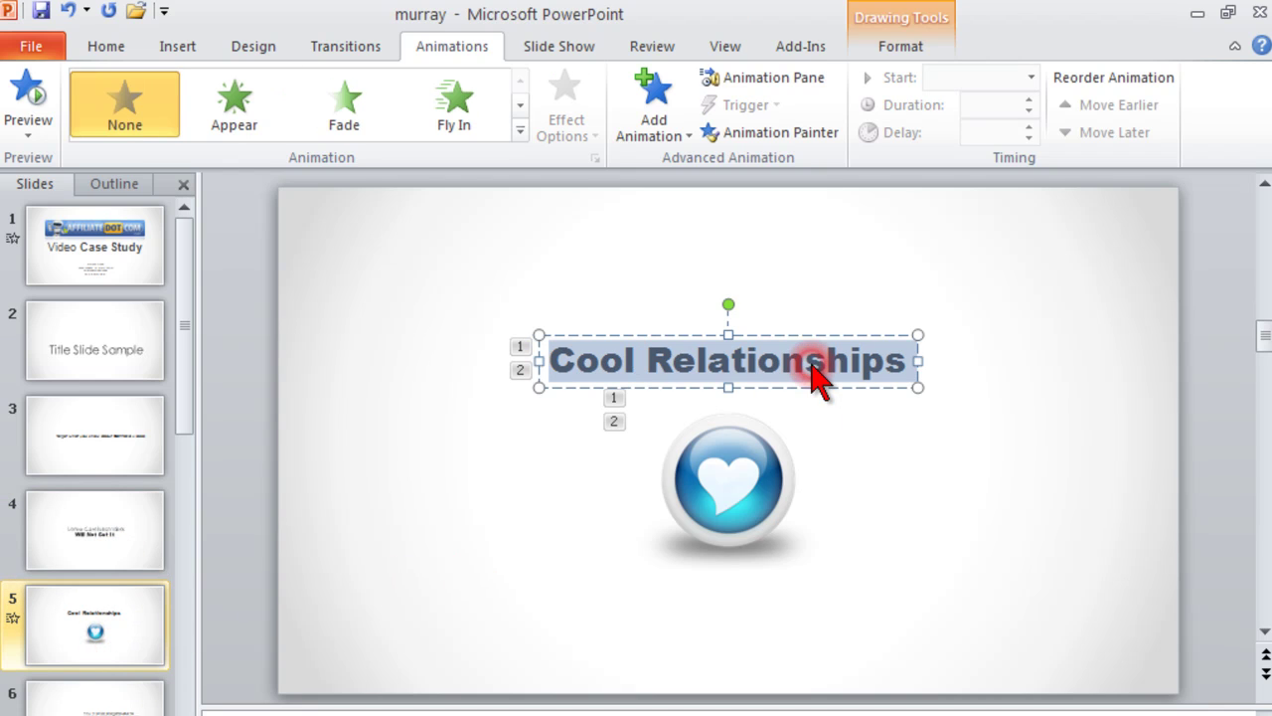
{"action": "type", "text": "Lon Rocks!"}
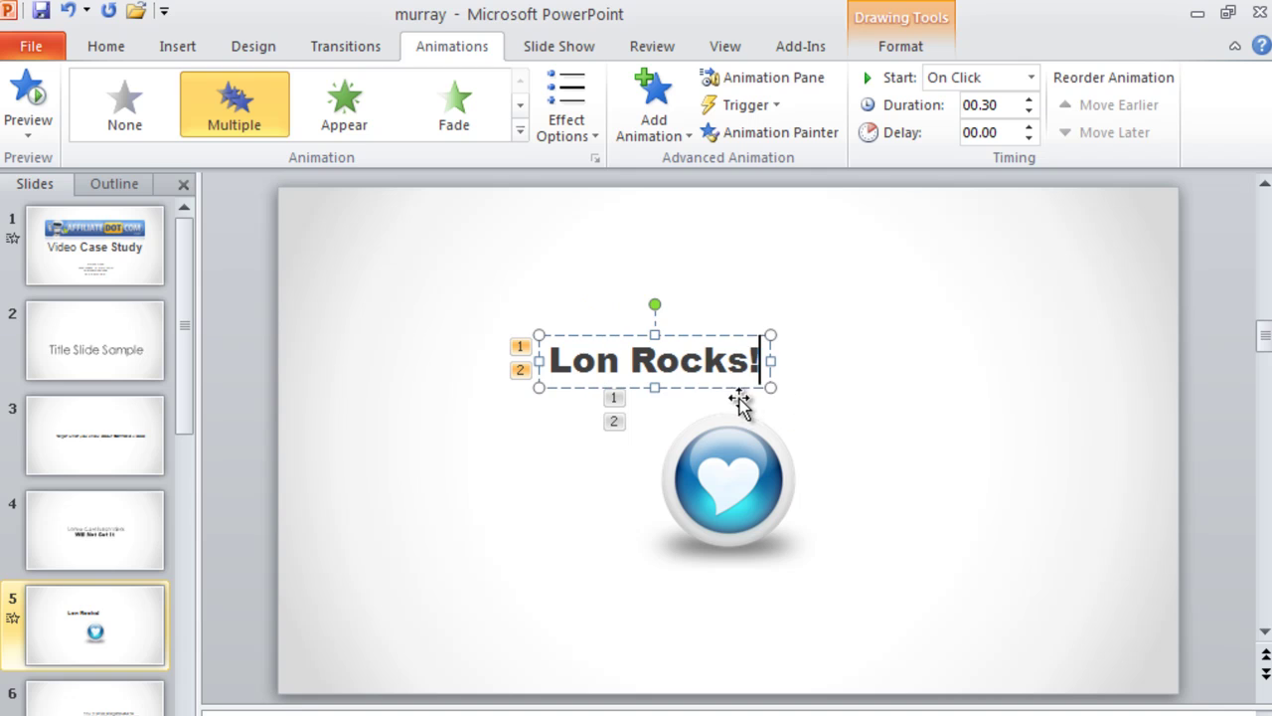
{"action": "left_click_drag", "start_coordinate": [718, 394], "coordinate": [779, 394]}
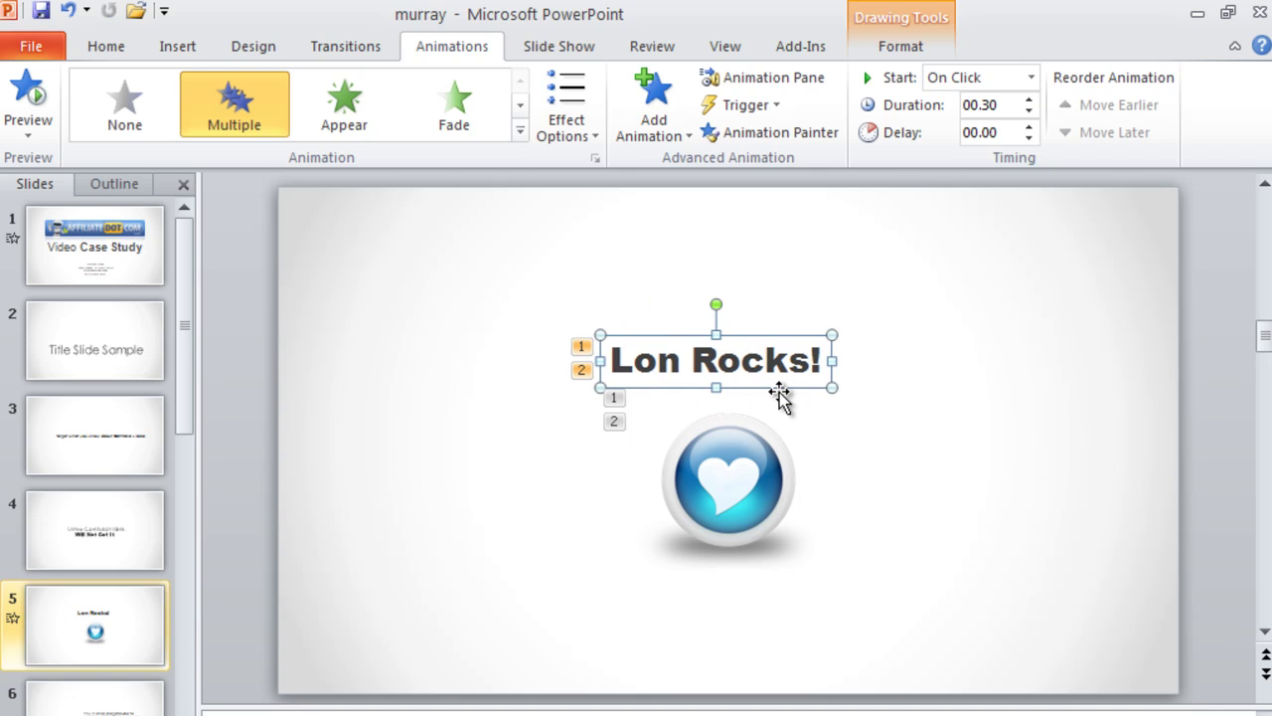
{"action": "left_click", "coordinate": [927, 456]}
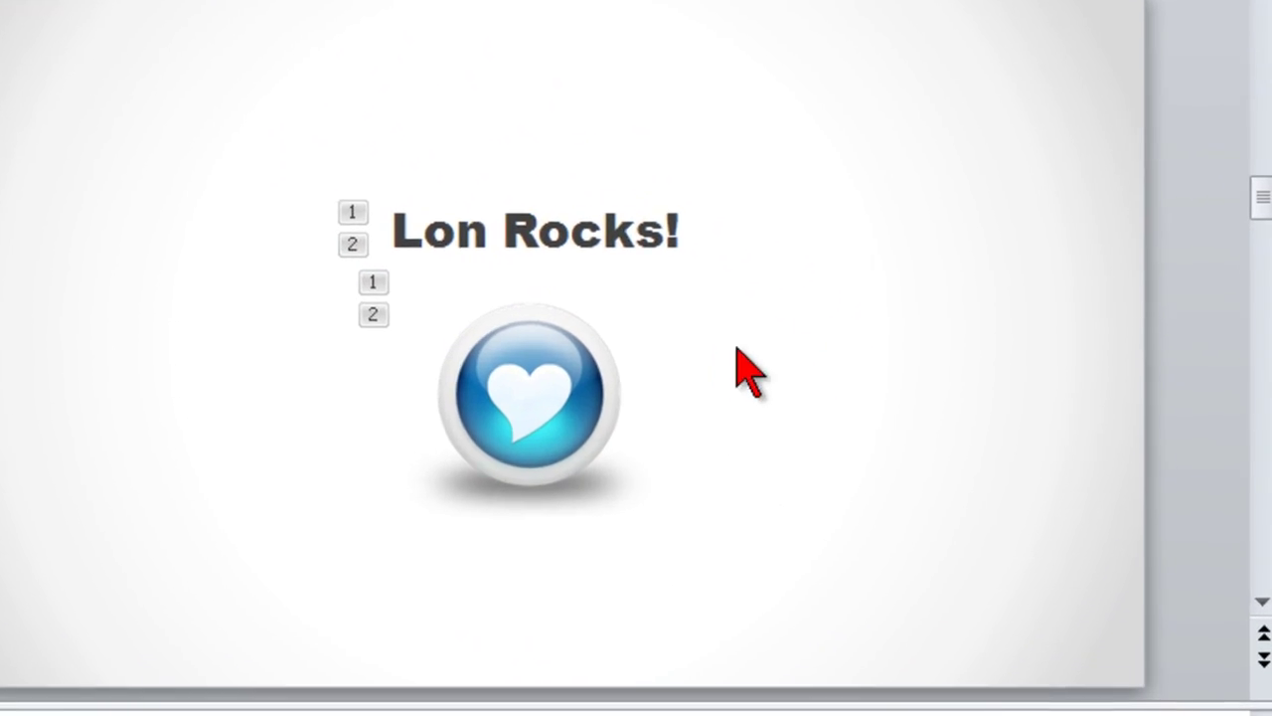
Step: Replace the heart picture with the glossy blue star orb image
{"action": "right_click", "coordinate": [510, 373]}
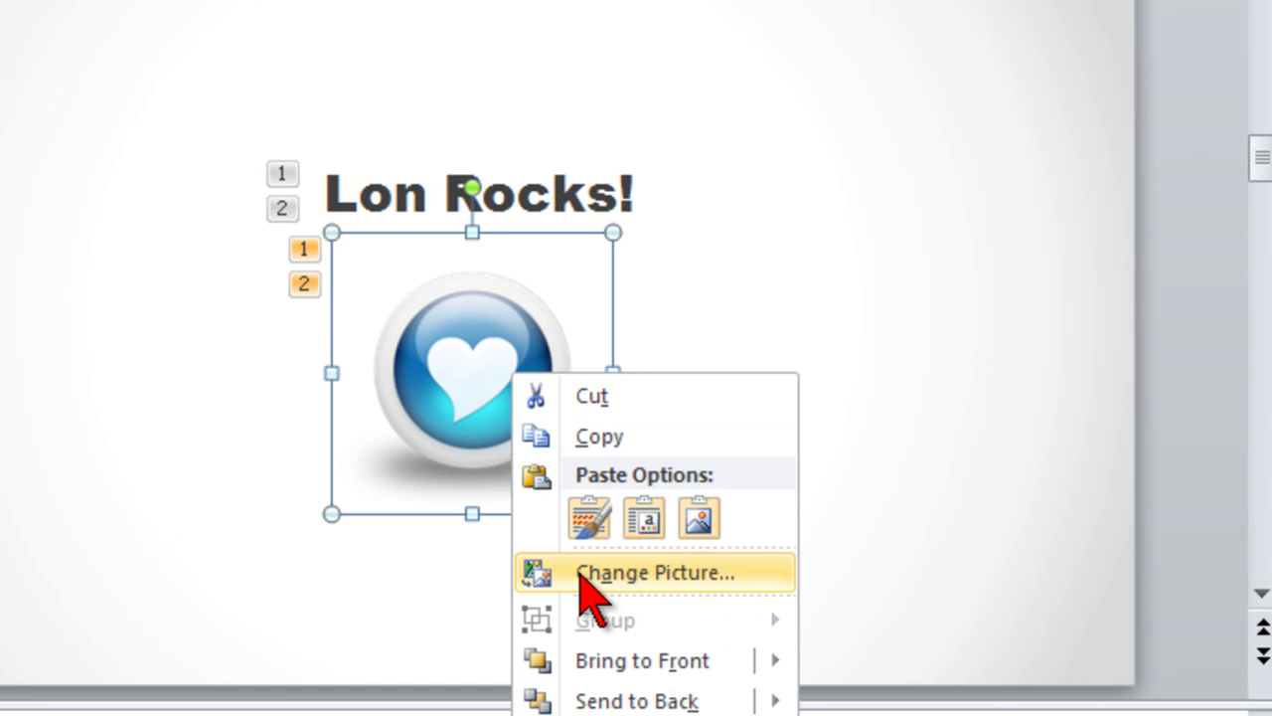
{"action": "left_click", "coordinate": [773, 573]}
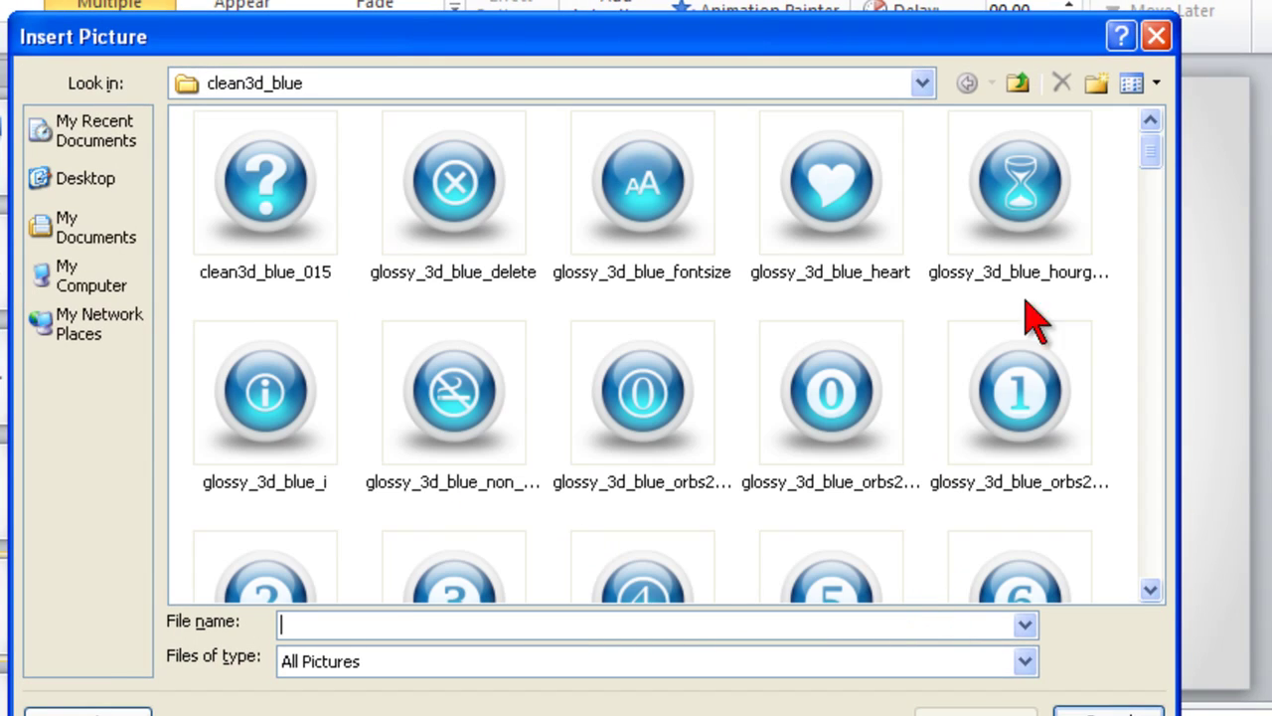
{"action": "scroll", "coordinate": [1136, 175], "scroll_direction": "down", "scroll_amount": 6}
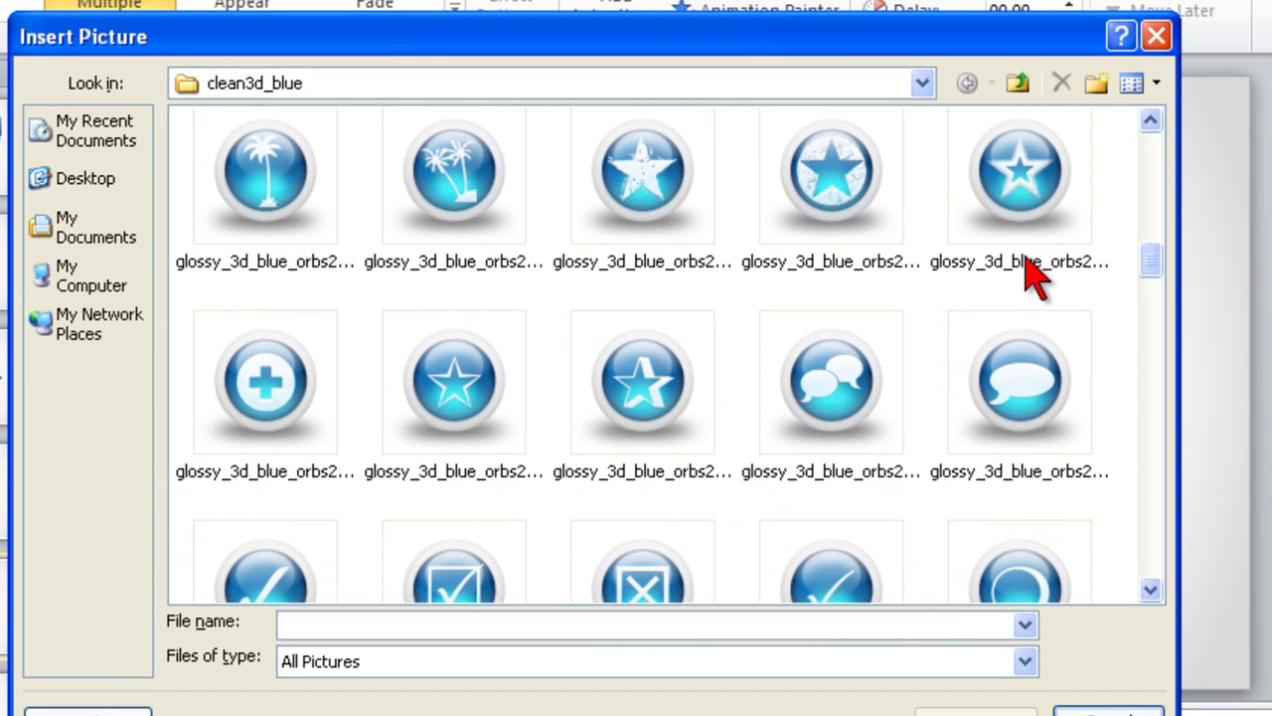
{"action": "left_click", "coordinate": [1024, 189]}
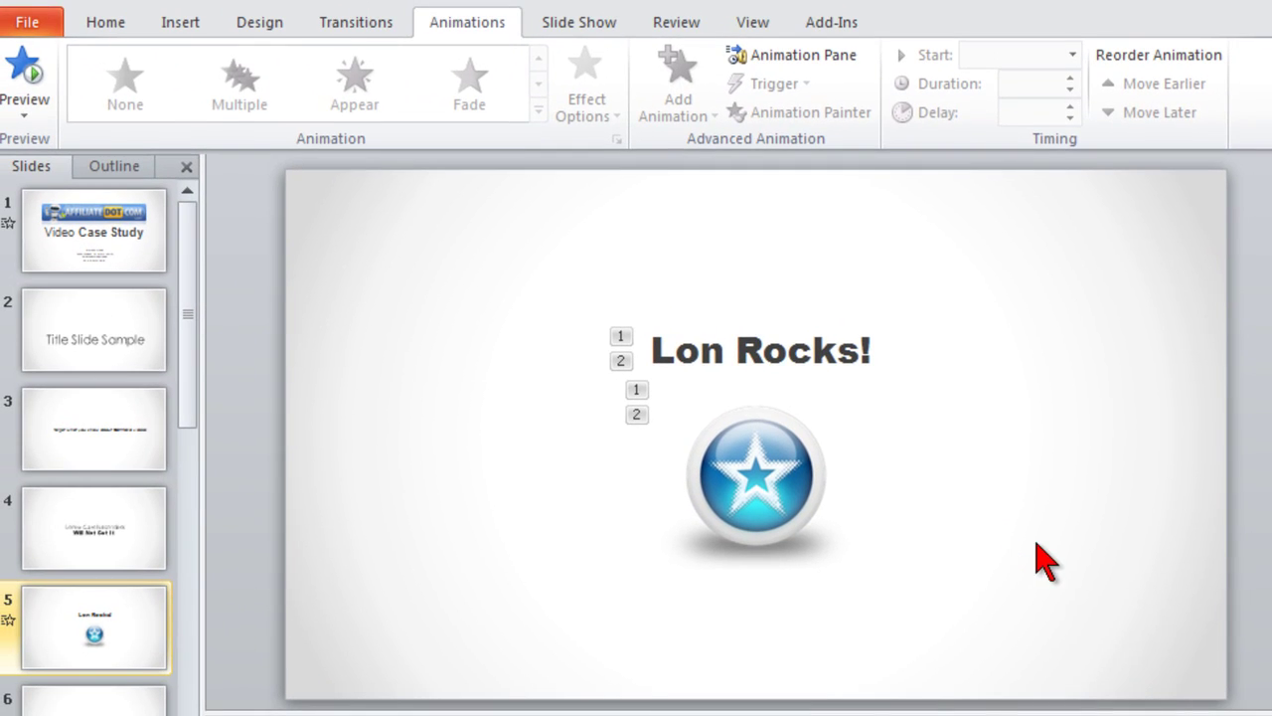
Step: Copy the presenter photo from slide 8 onto slide 5 and give it a rounded reflected style
{"action": "left_click_drag", "start_coordinate": [187, 485], "coordinate": [183, 632]}
{"action": "left_click", "coordinate": [127, 656]}
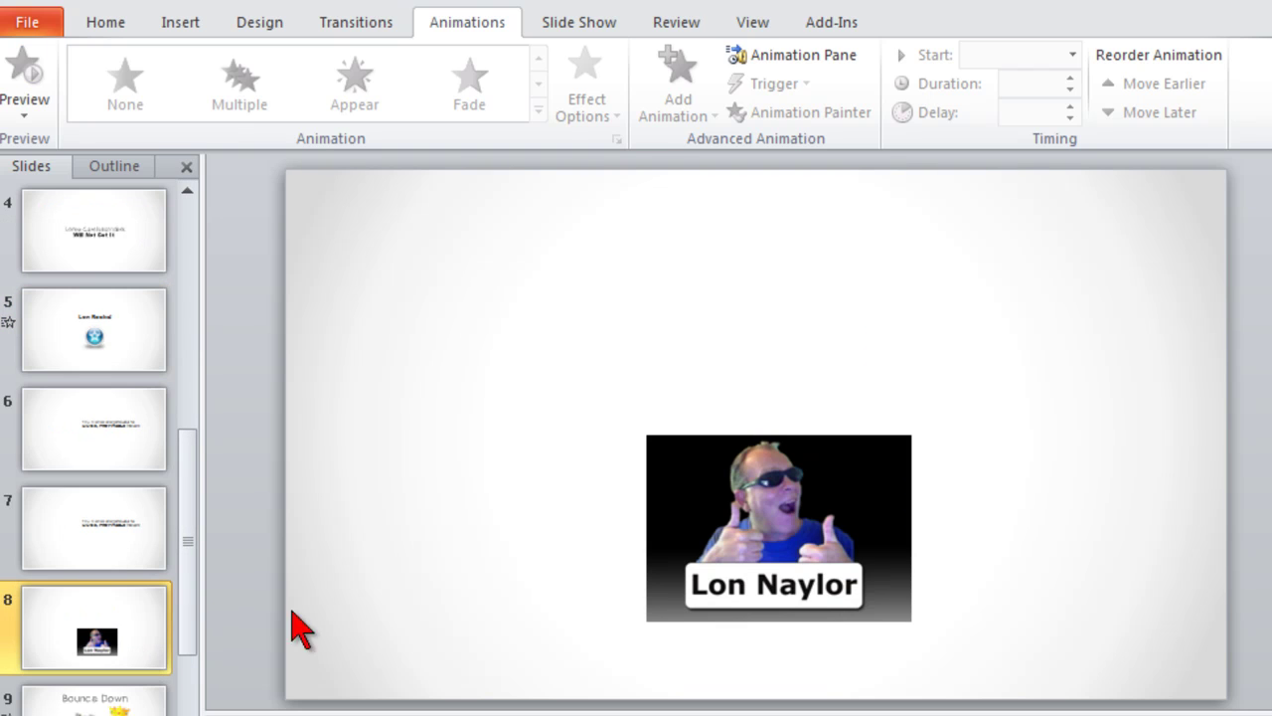
{"action": "left_click", "coordinate": [756, 519]}
{"action": "right_click", "coordinate": [759, 513]}
{"action": "left_click", "coordinate": [845, 564]}
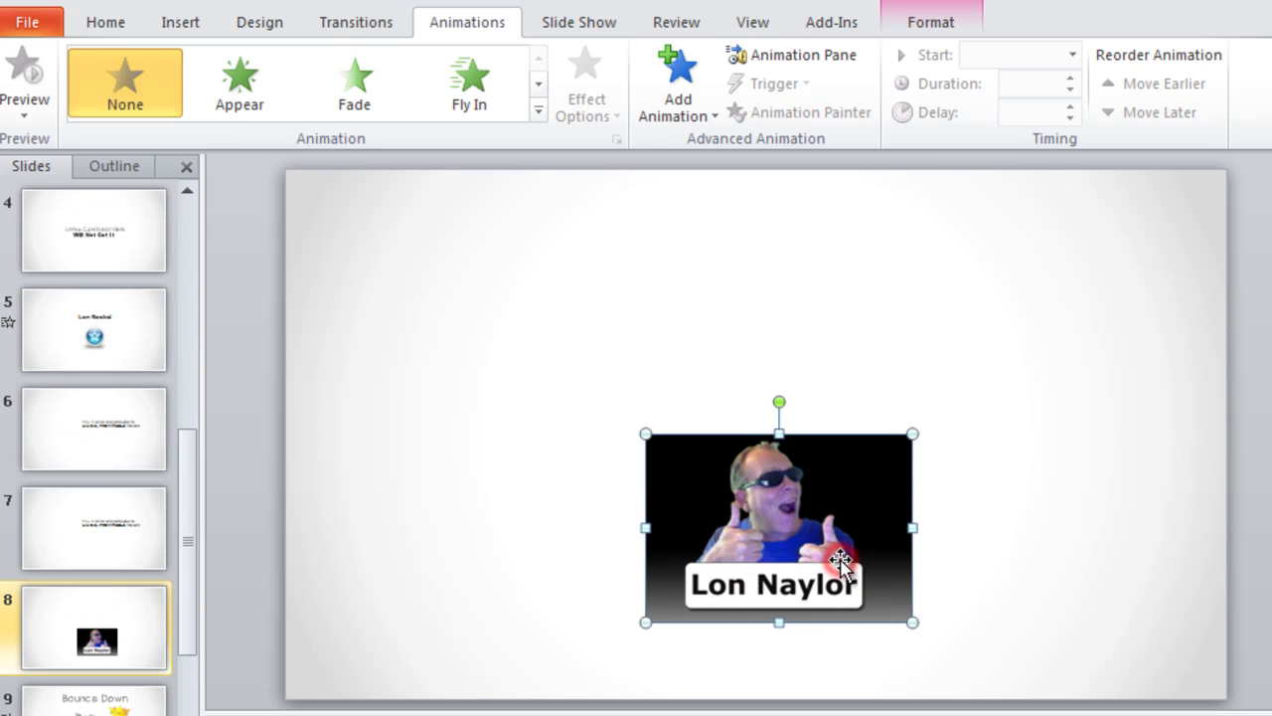
{"action": "left_click", "coordinate": [141, 353]}
{"action": "right_click", "coordinate": [389, 488]}
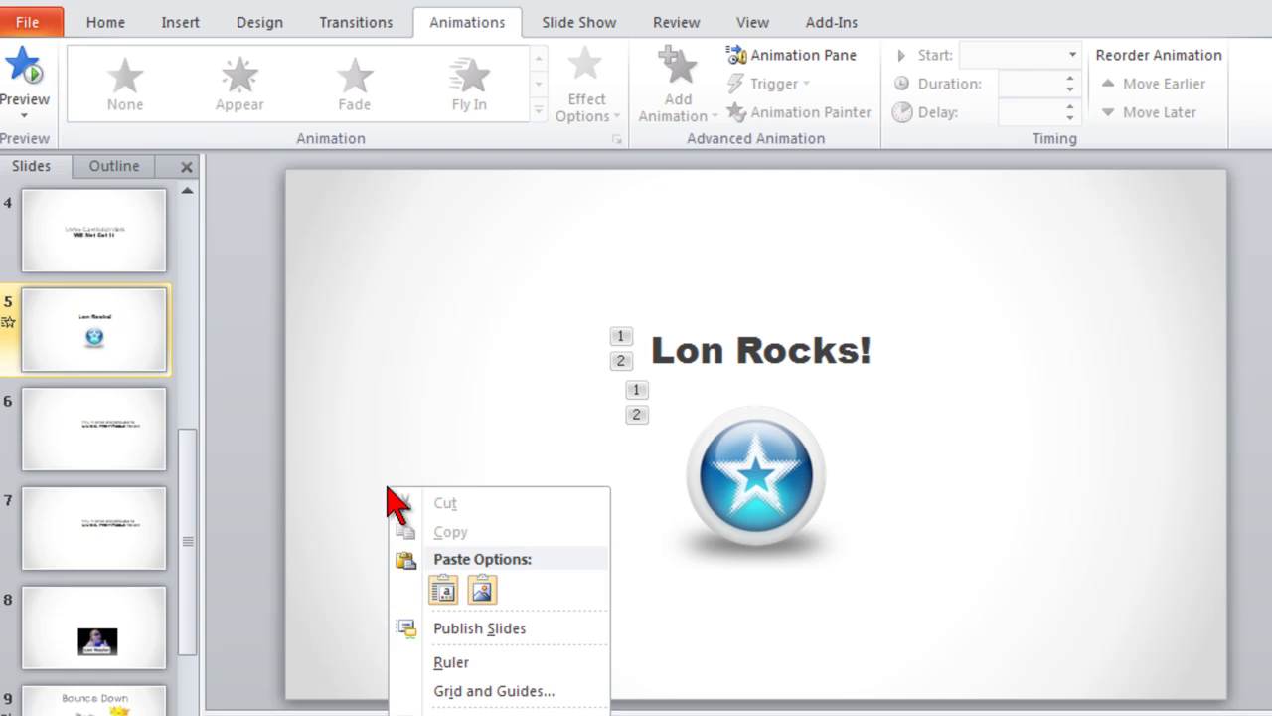
{"action": "left_click", "coordinate": [444, 591]}
{"action": "left_click", "coordinate": [924, 29]}
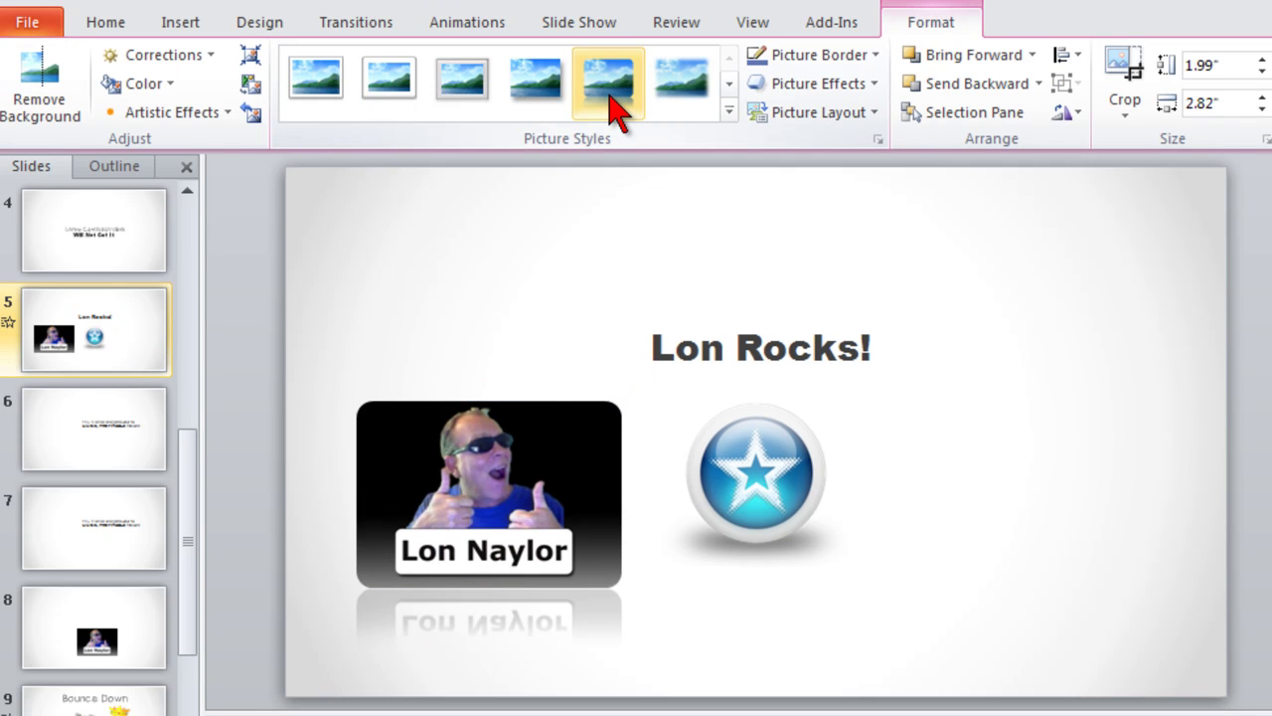
{"action": "left_click", "coordinate": [608, 85]}
Step: Copy the star orb's animation onto the photo with Animation Painter, then delete the star orb
{"action": "left_click", "coordinate": [484, 19]}
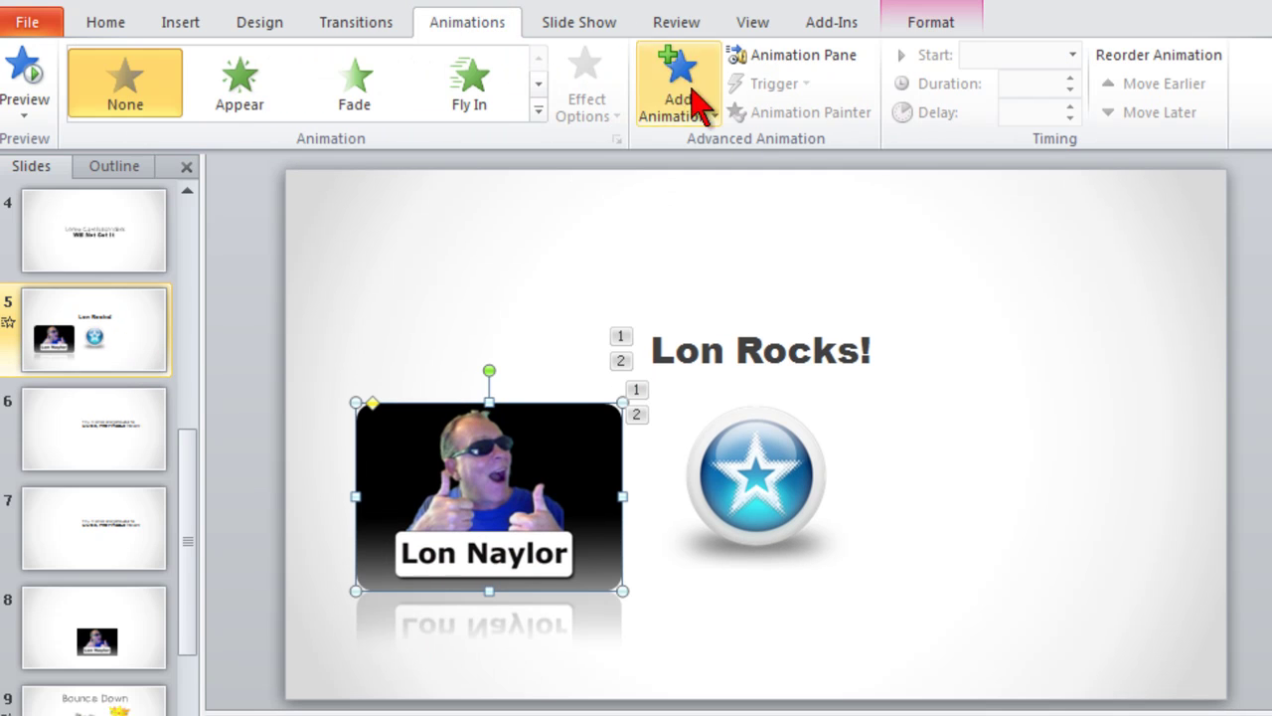
{"action": "left_click", "coordinate": [772, 477]}
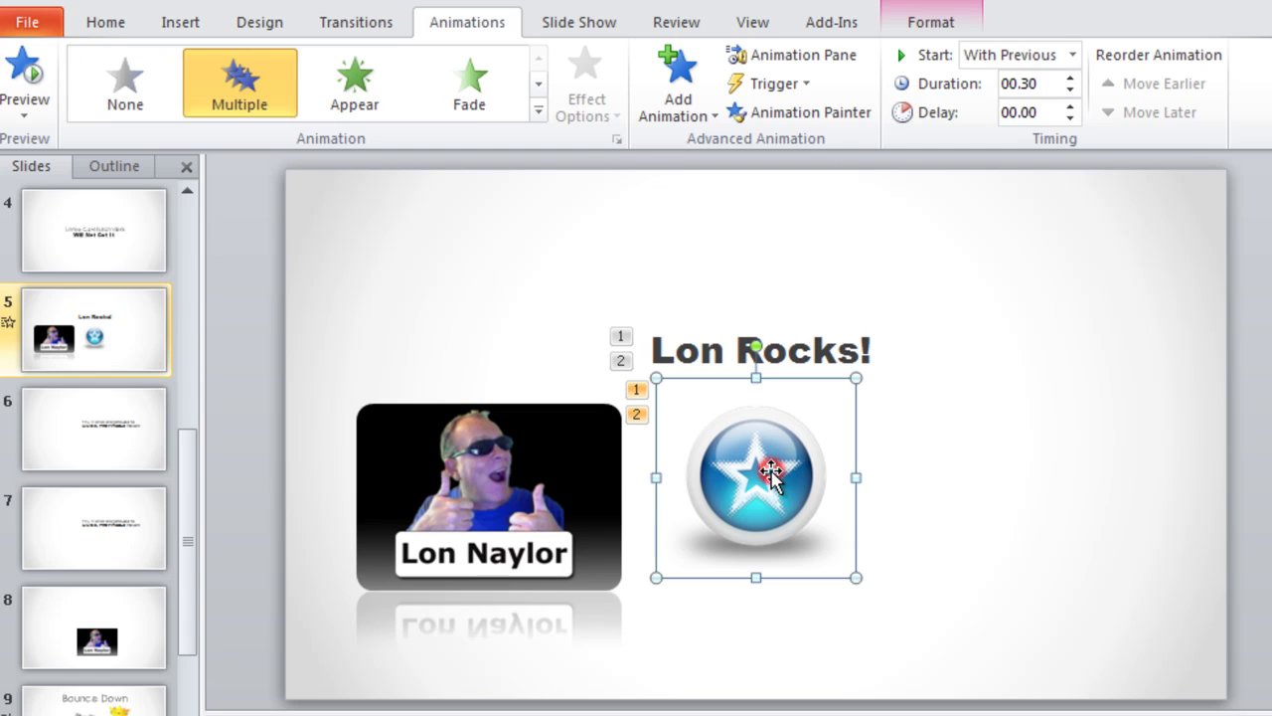
{"action": "left_click", "coordinate": [843, 115]}
{"action": "left_click", "coordinate": [528, 488]}
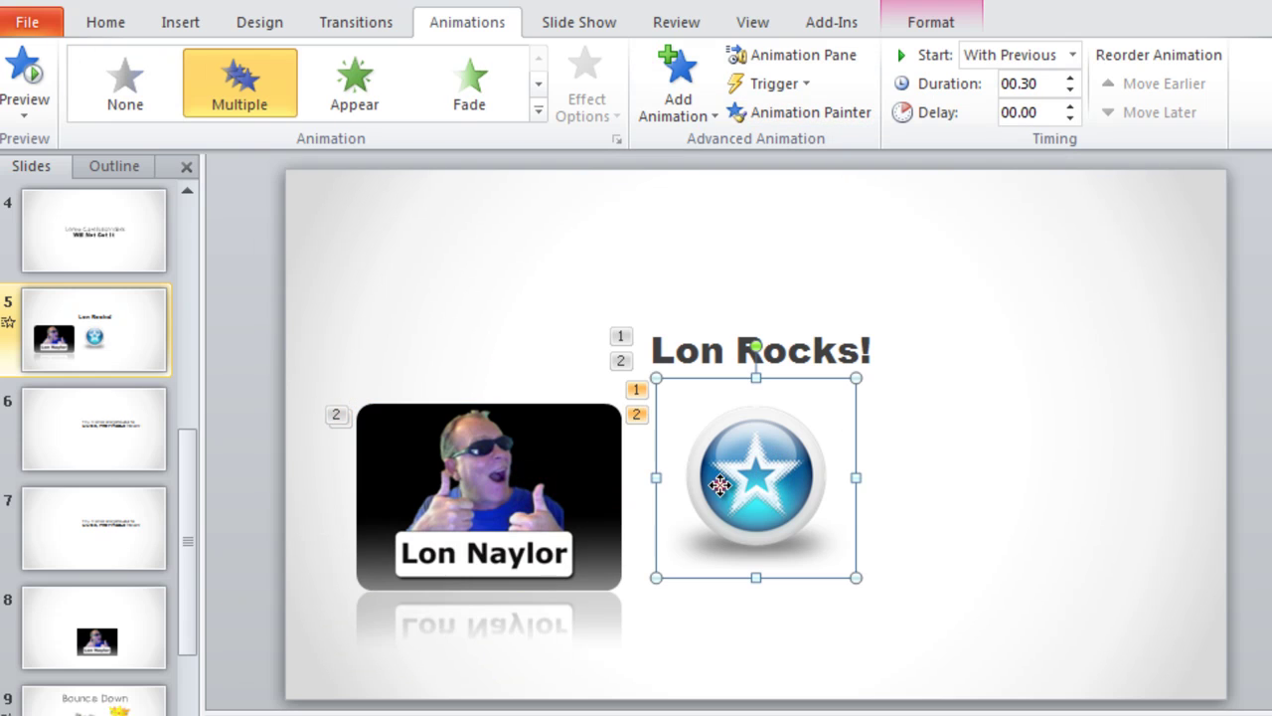
{"action": "key", "text": "Delete"}
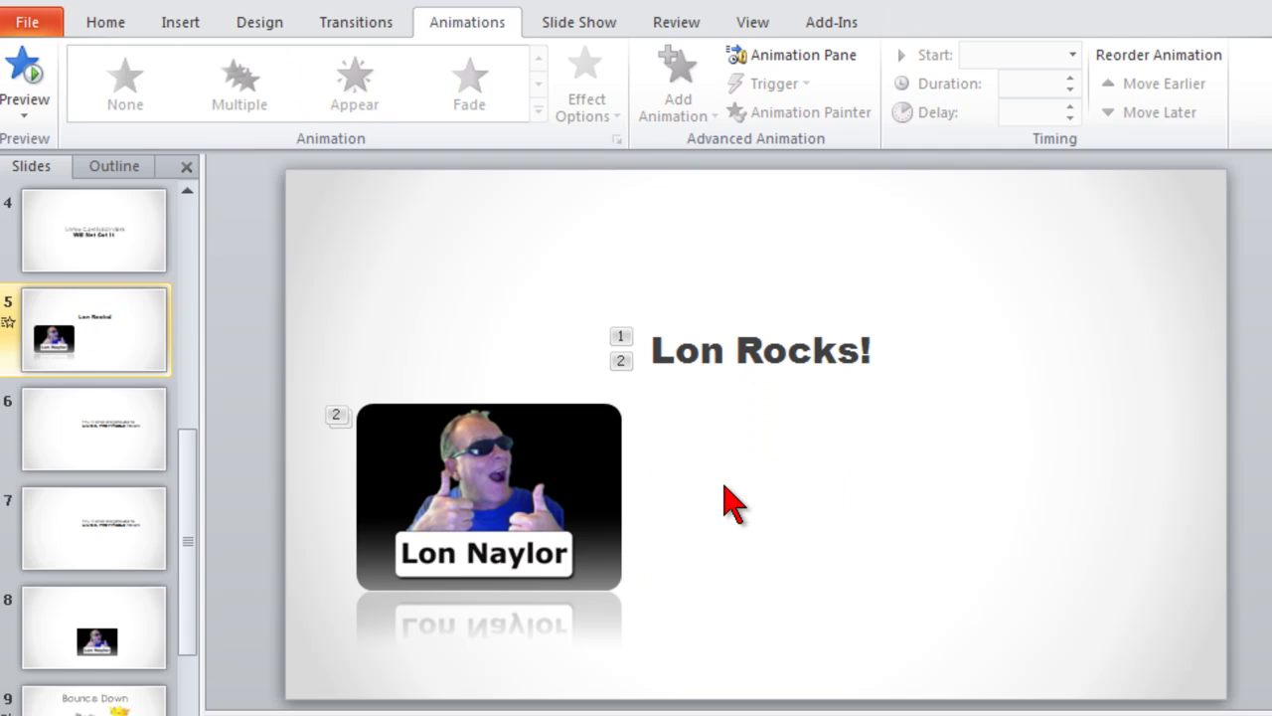
Step: Move the photo's first Picture 3 entry above TextBox 2 in the Animation Pane
{"action": "left_click", "coordinate": [796, 55]}
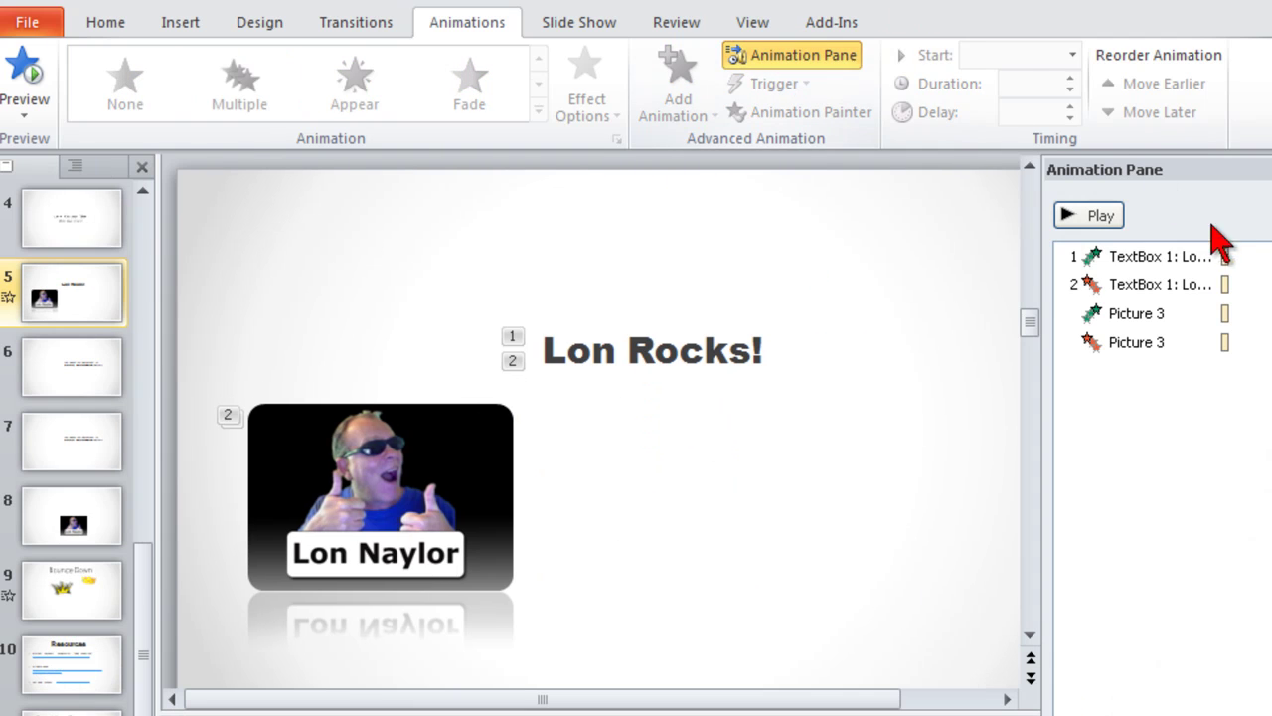
{"action": "left_click", "coordinate": [1184, 315]}
{"action": "left_click_drag", "start_coordinate": [1184, 313], "coordinate": [1183, 286]}
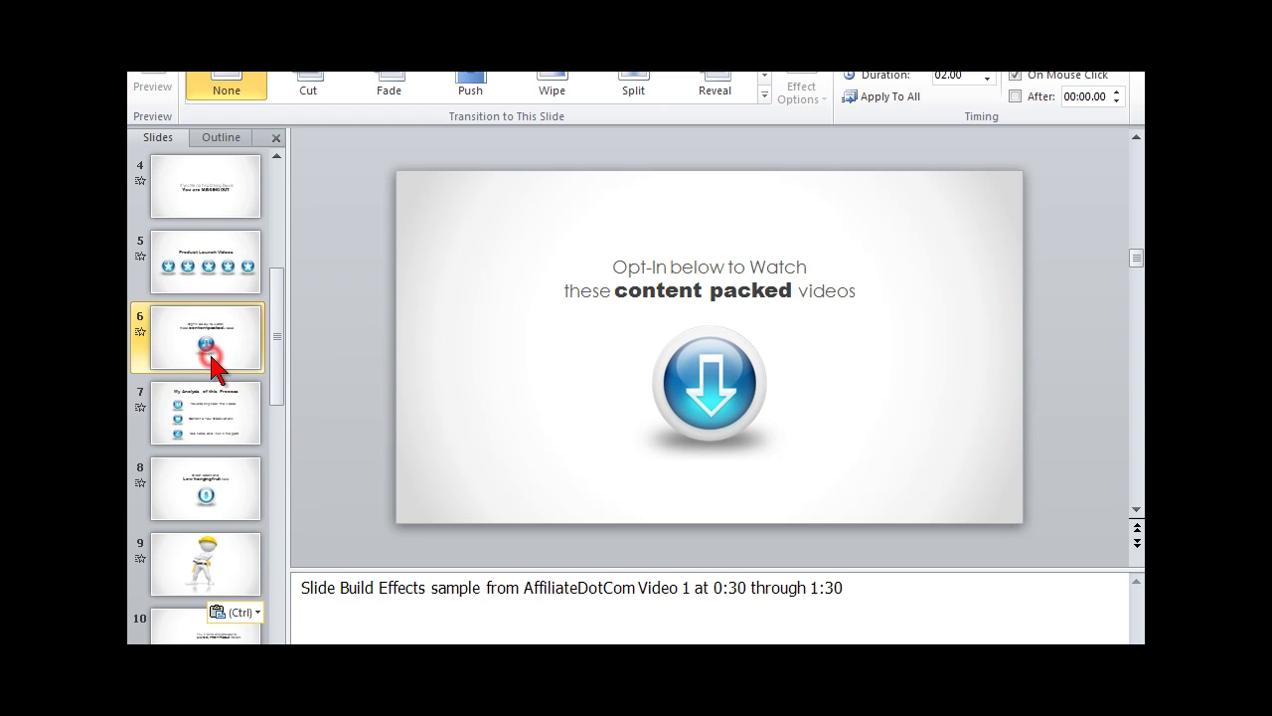
Step: Show slide 7, 'My Analysis of this Process', with its speaker notes
{"action": "left_click", "coordinate": [224, 418]}
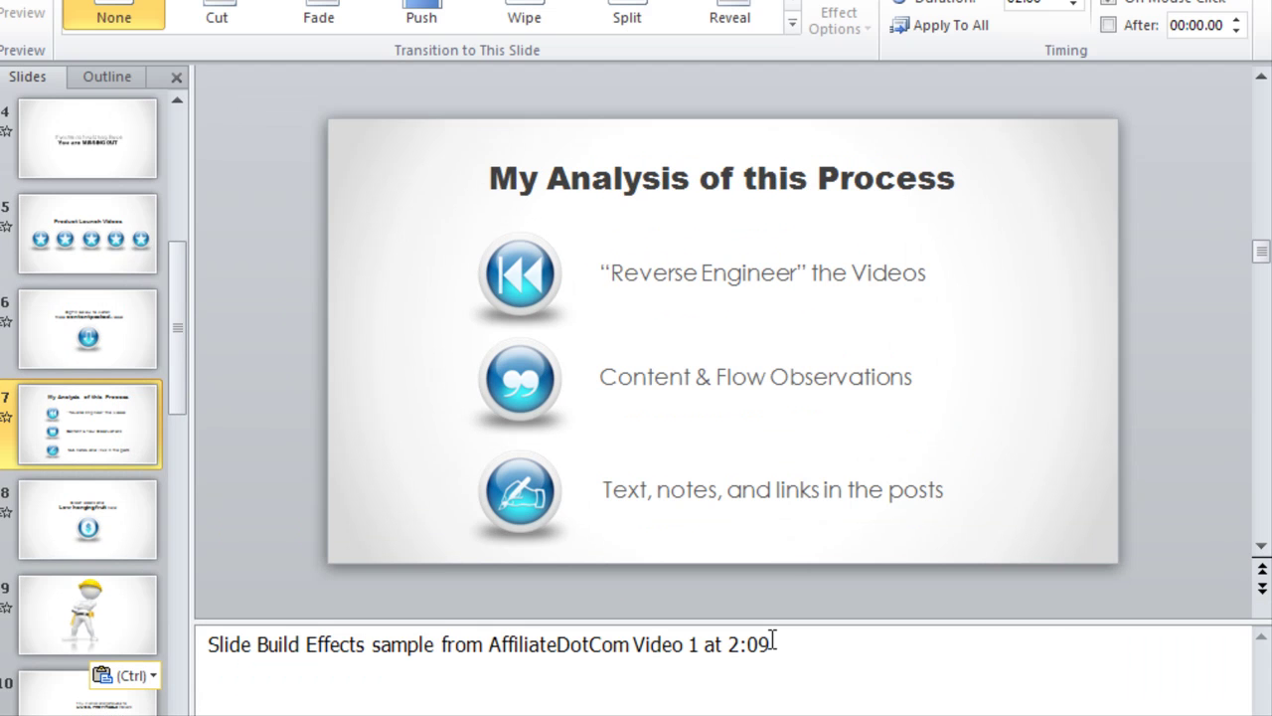